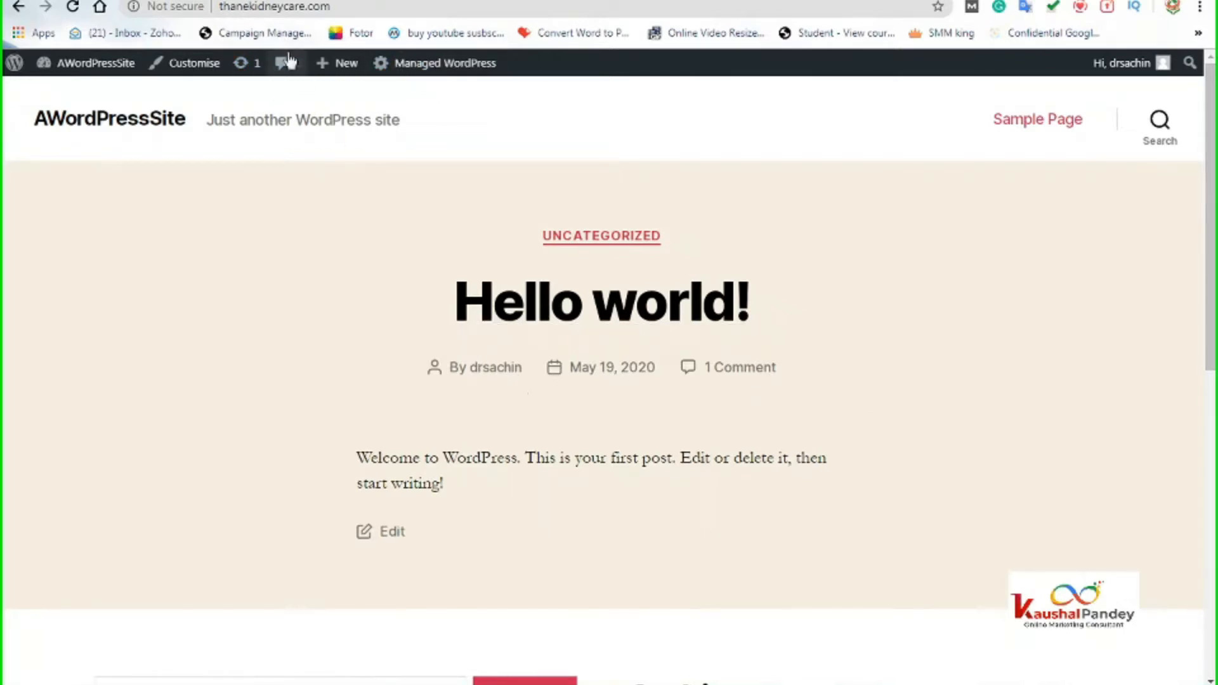
left_click(263, 8)
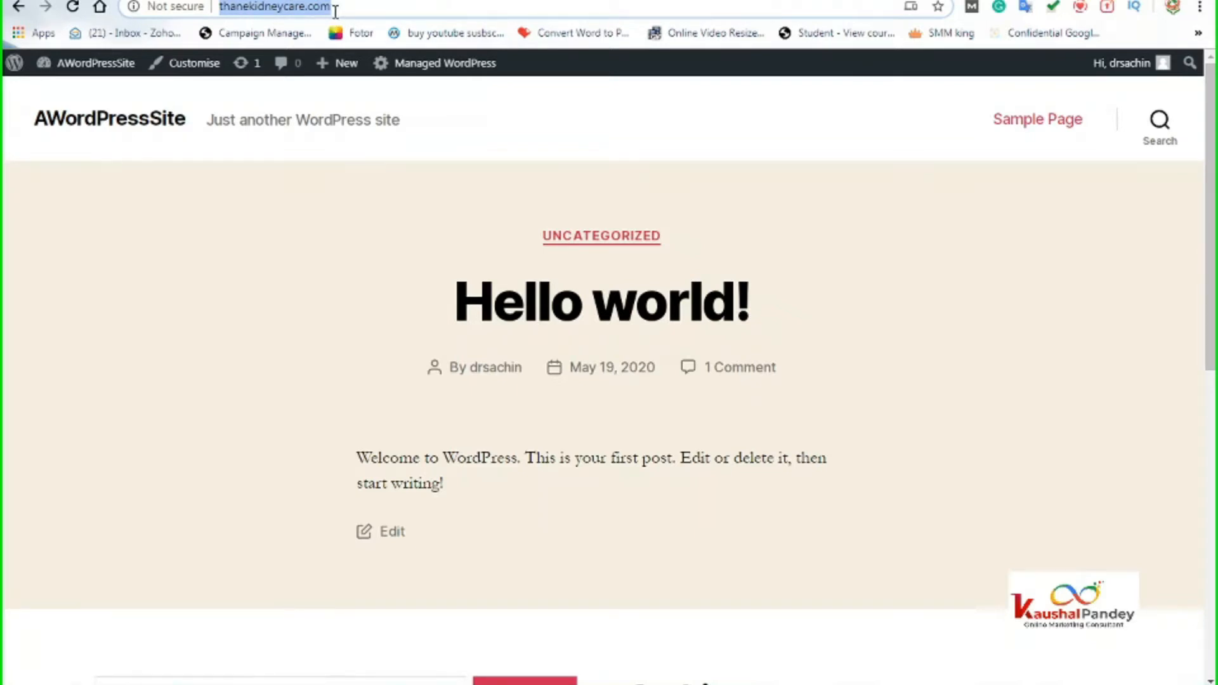
type("www.t")
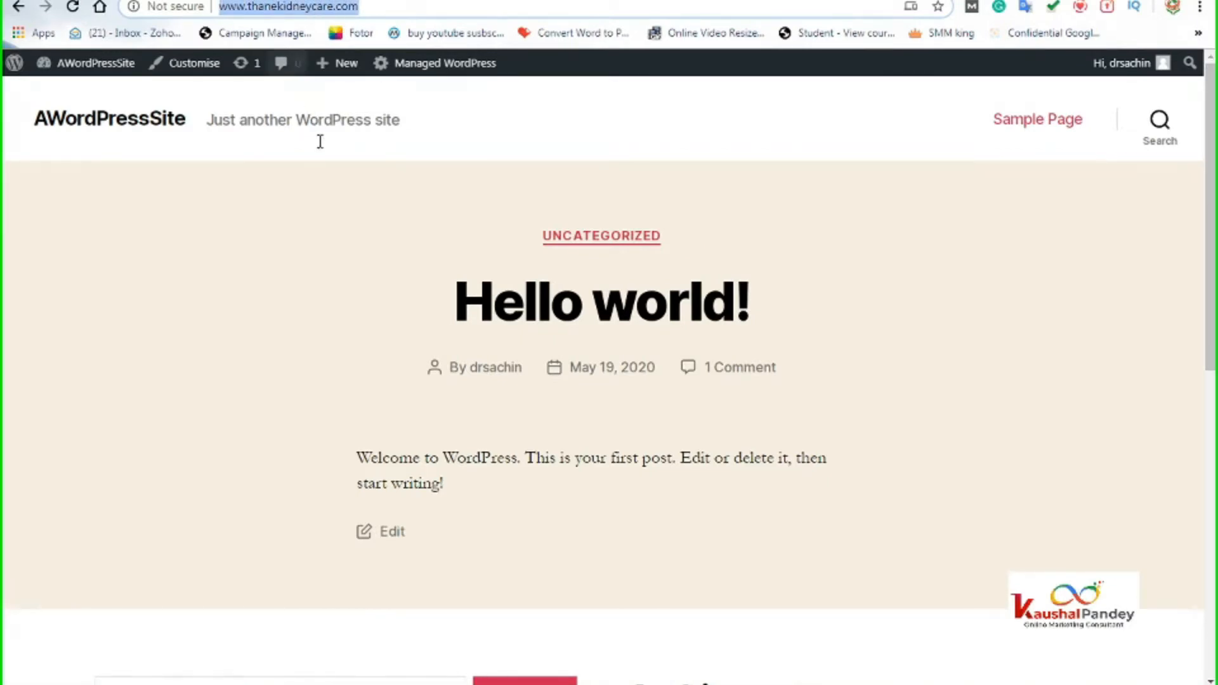
left_click(363, 6)
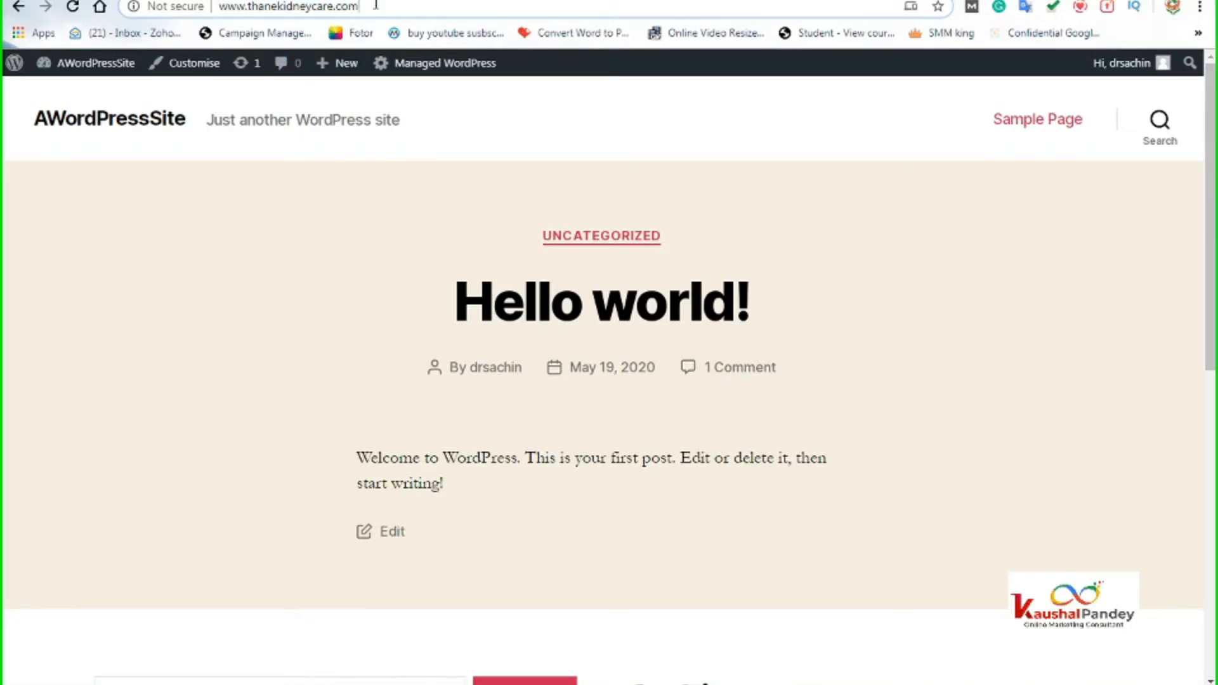
type("/admin/plugins.php")
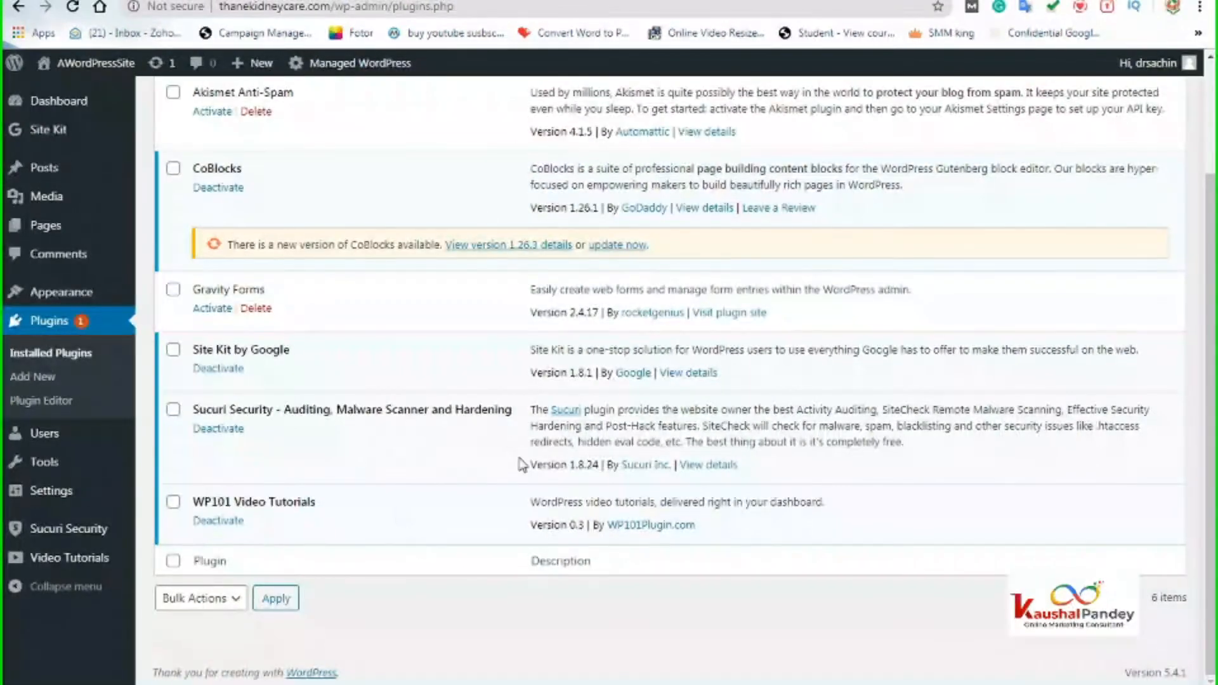
scroll(457, 457, "up", 1)
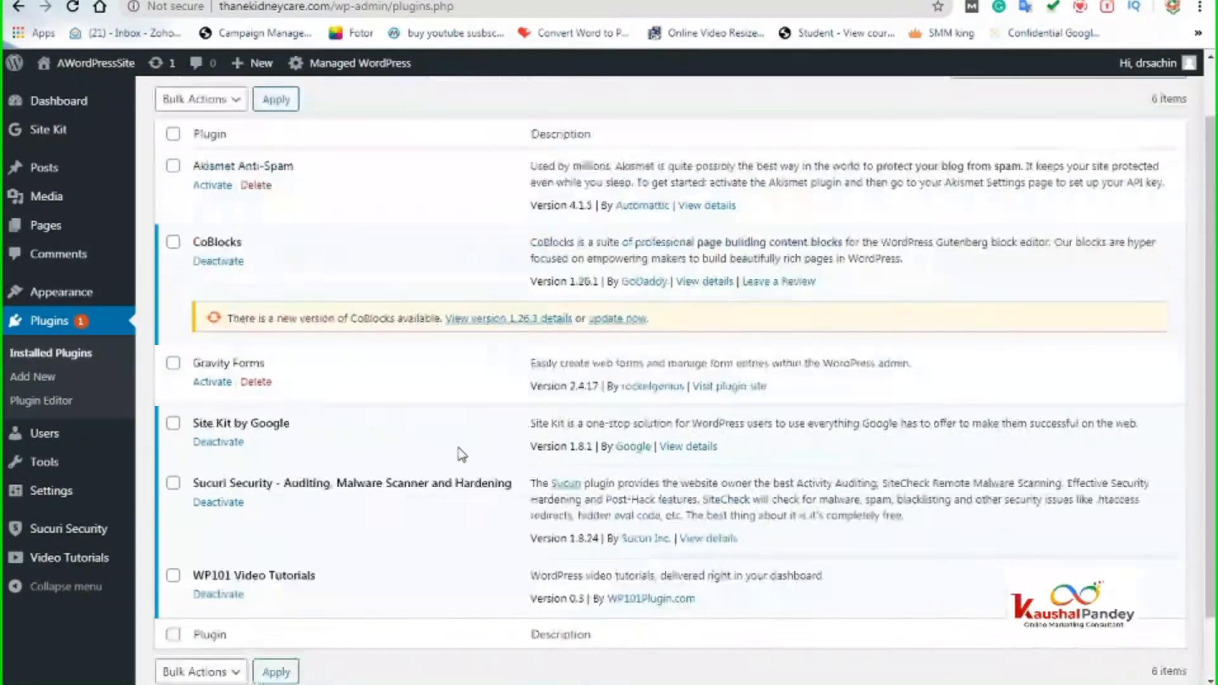
scroll(461, 454, "up", 1)
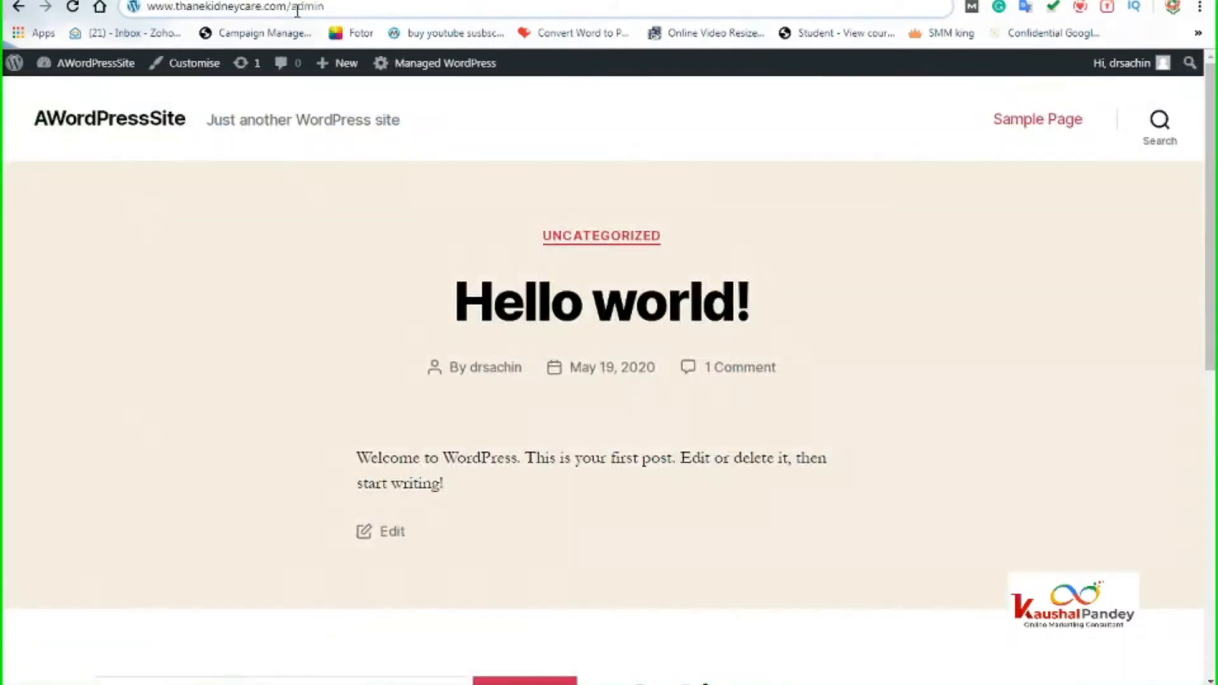
- Remove "admin" from the end of the web address and load the site's homepage
left_click_drag(293, 6, 396, 9)
key("BackSpace")
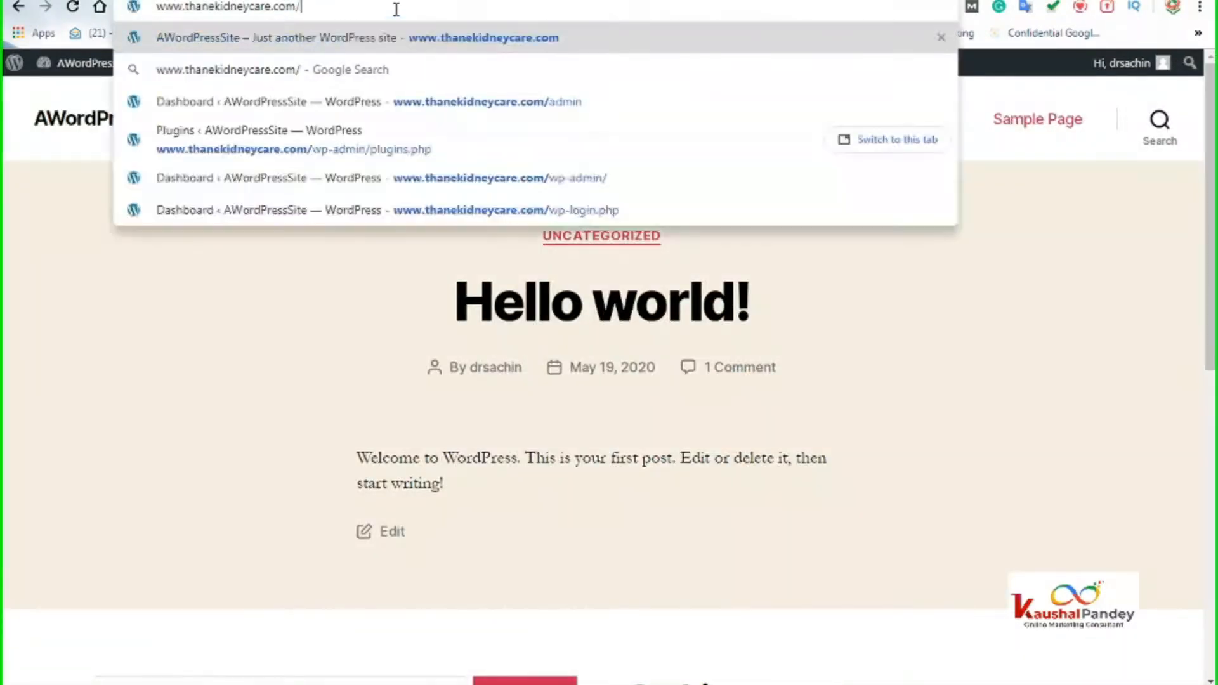
key("Return")
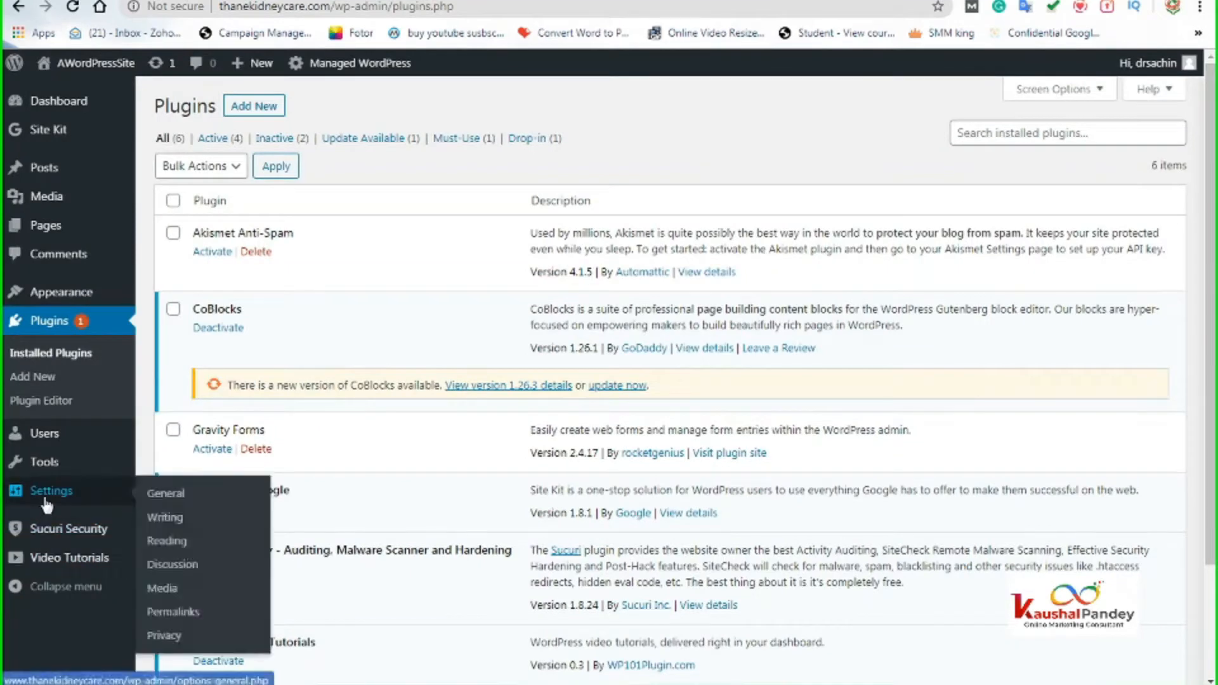
- Open the site's General Settings and compare the site title and tagline with the homepage header
left_click(51, 498)
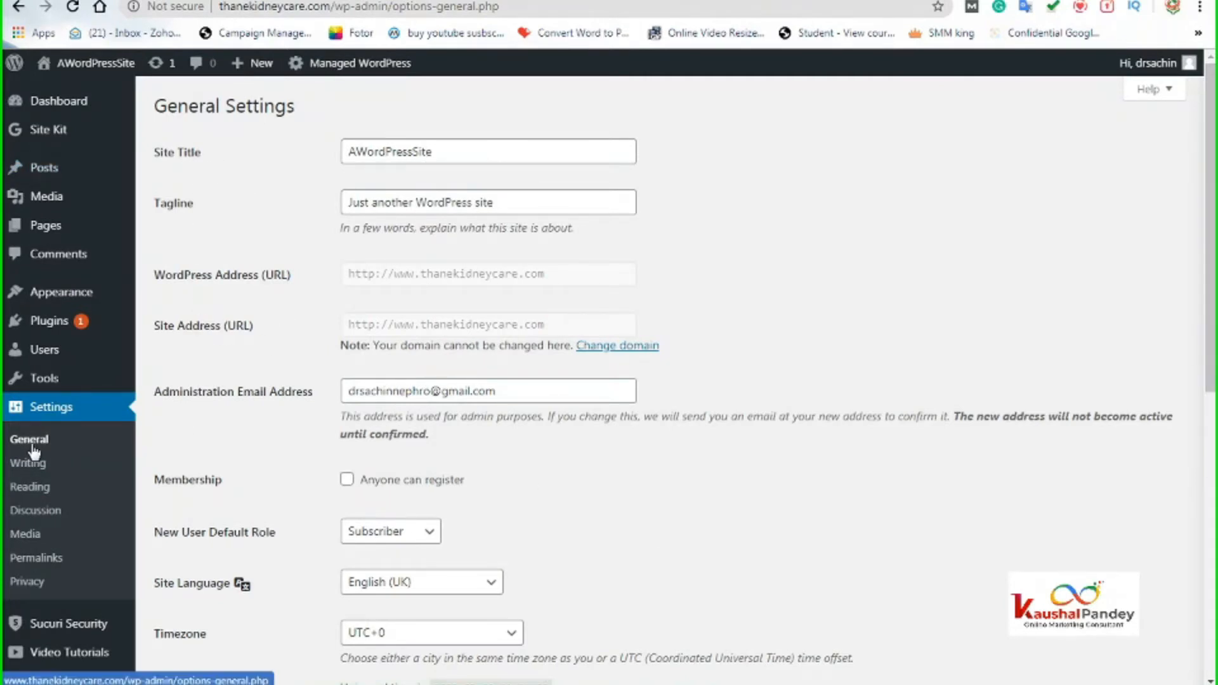
left_click(403, 153)
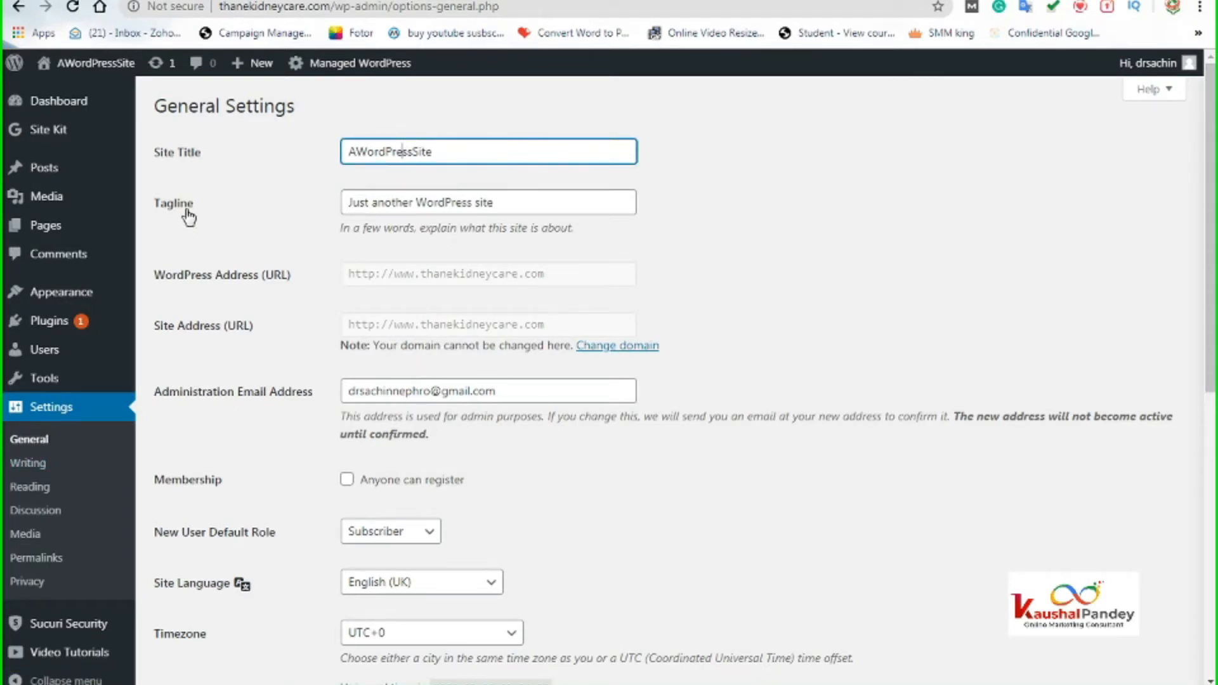
left_click(402, 201)
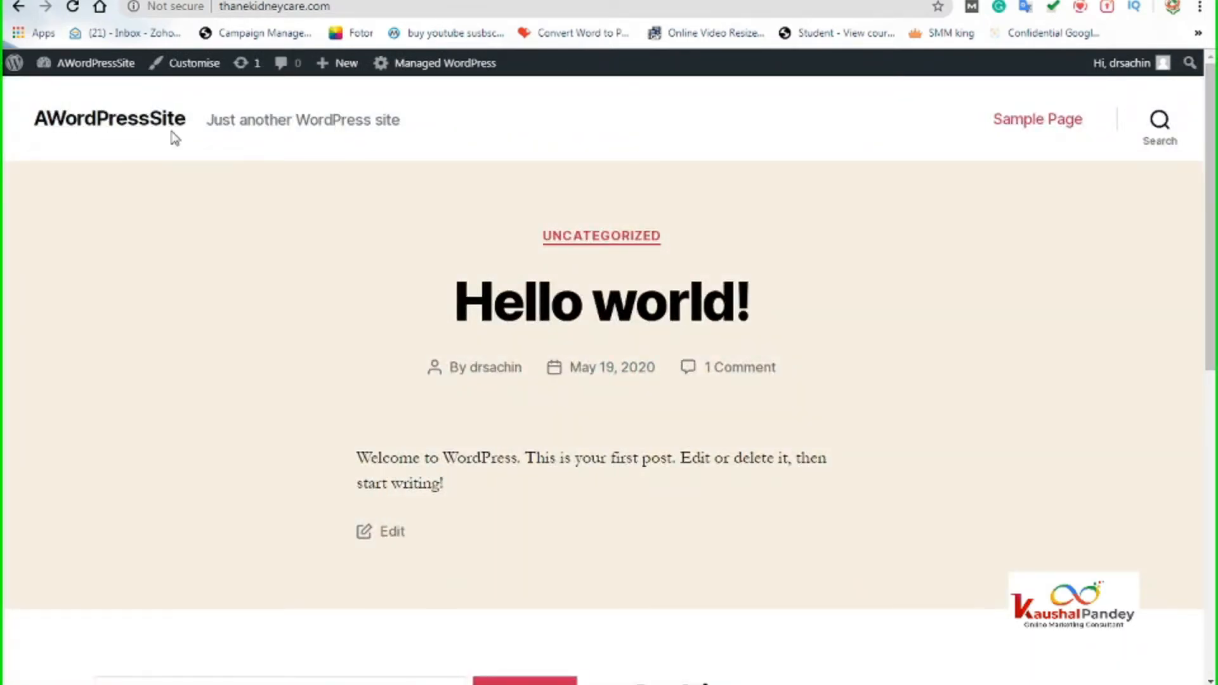
left_click_drag(214, 120, 380, 134)
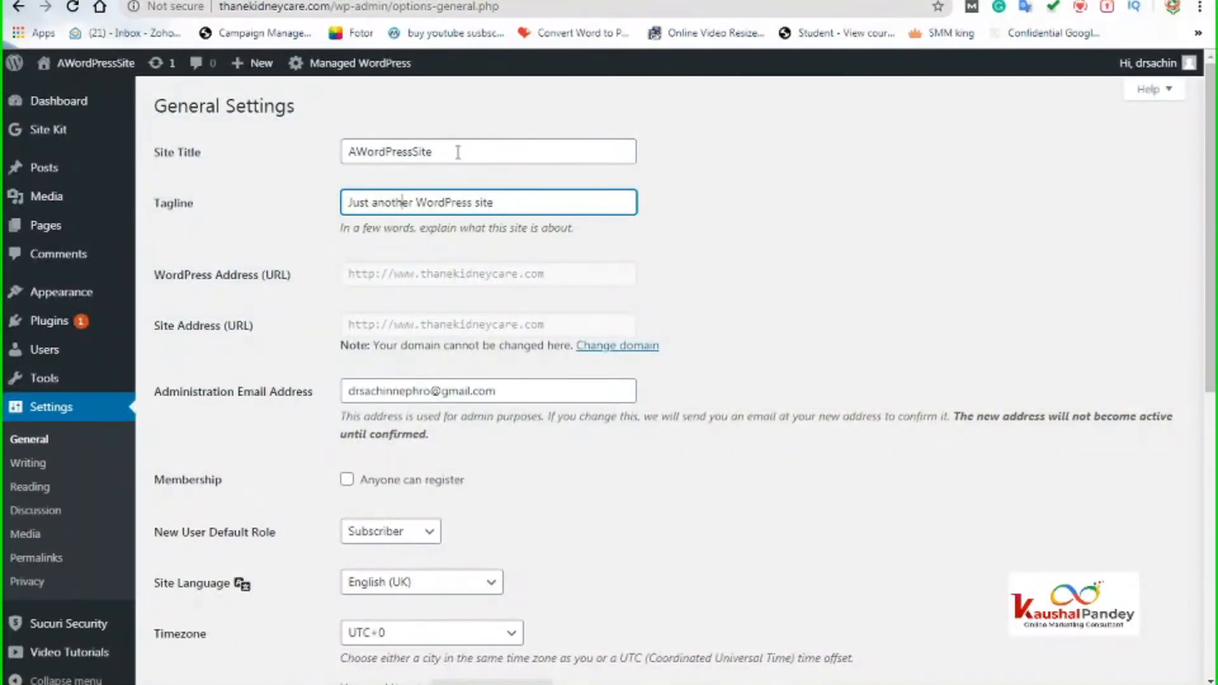
- Replace the site title with "Digital Infinite"
left_click_drag(457, 152, 302, 136)
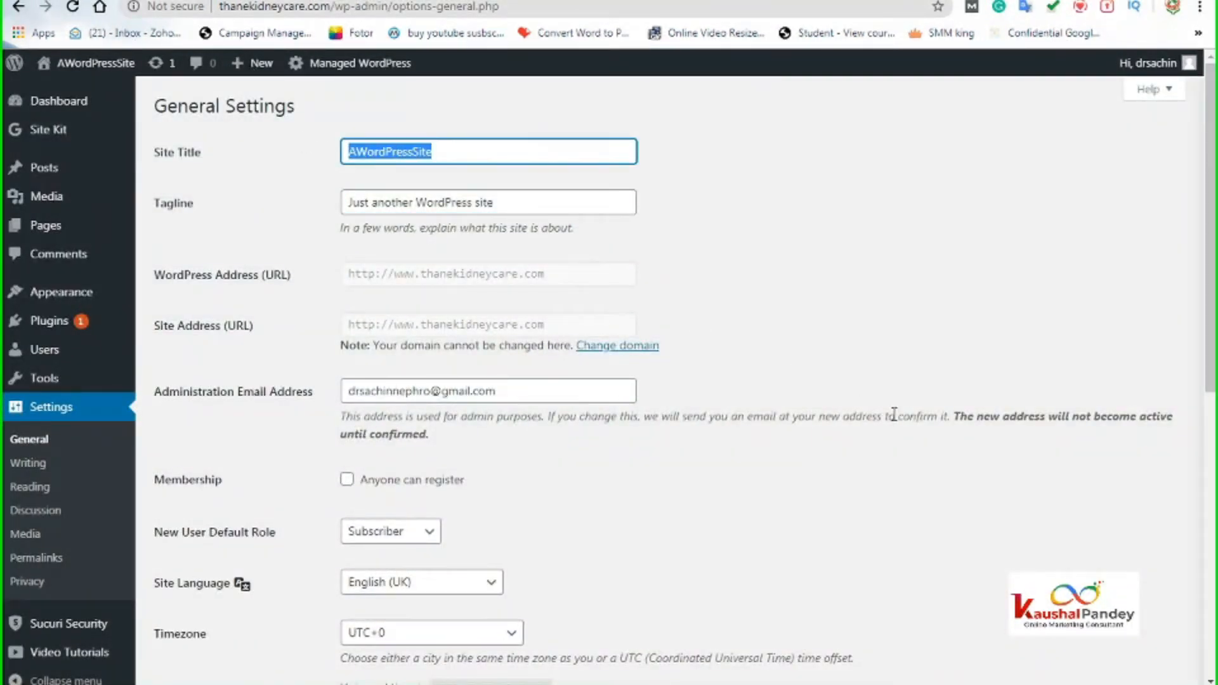
type("Digital ")
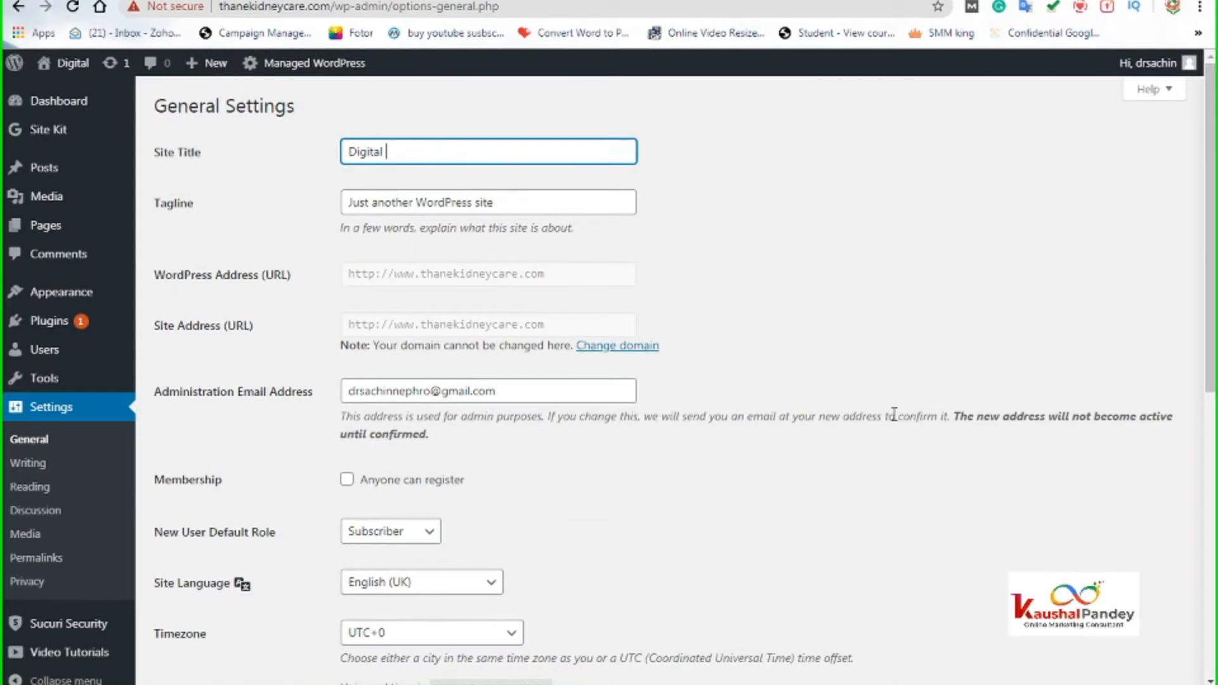
type("Infinite")
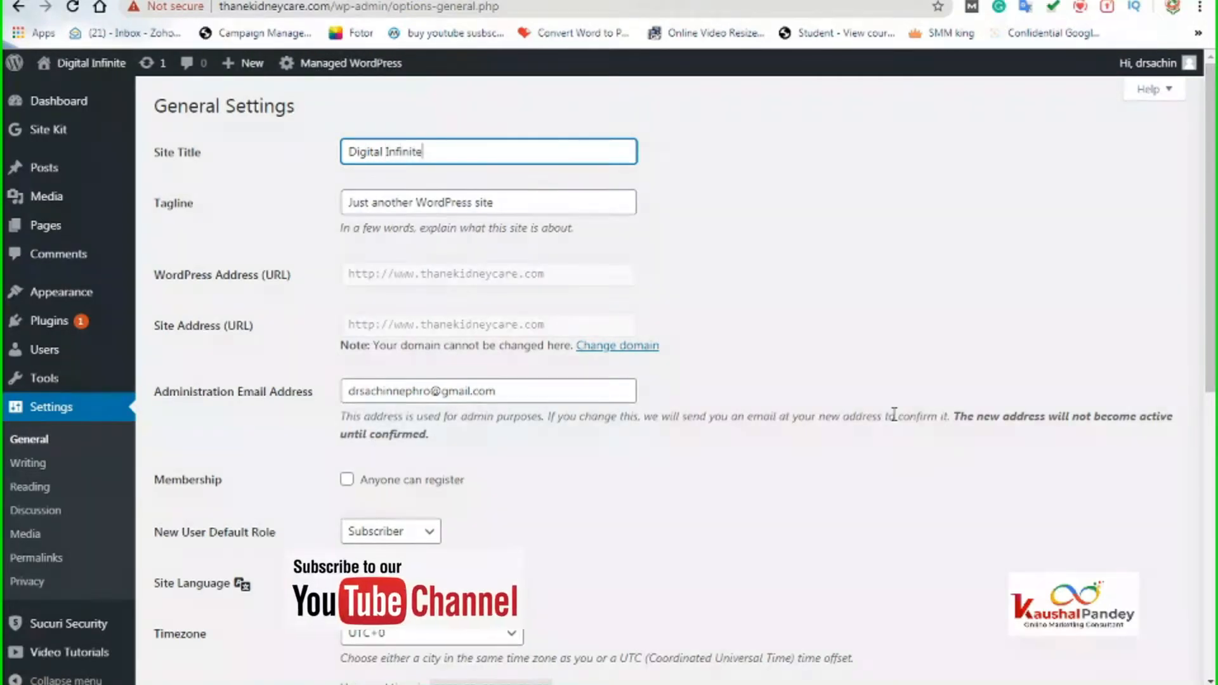
- Replace the tagline with "Digital Marketing Trainiing Instittute"
key("Tab")
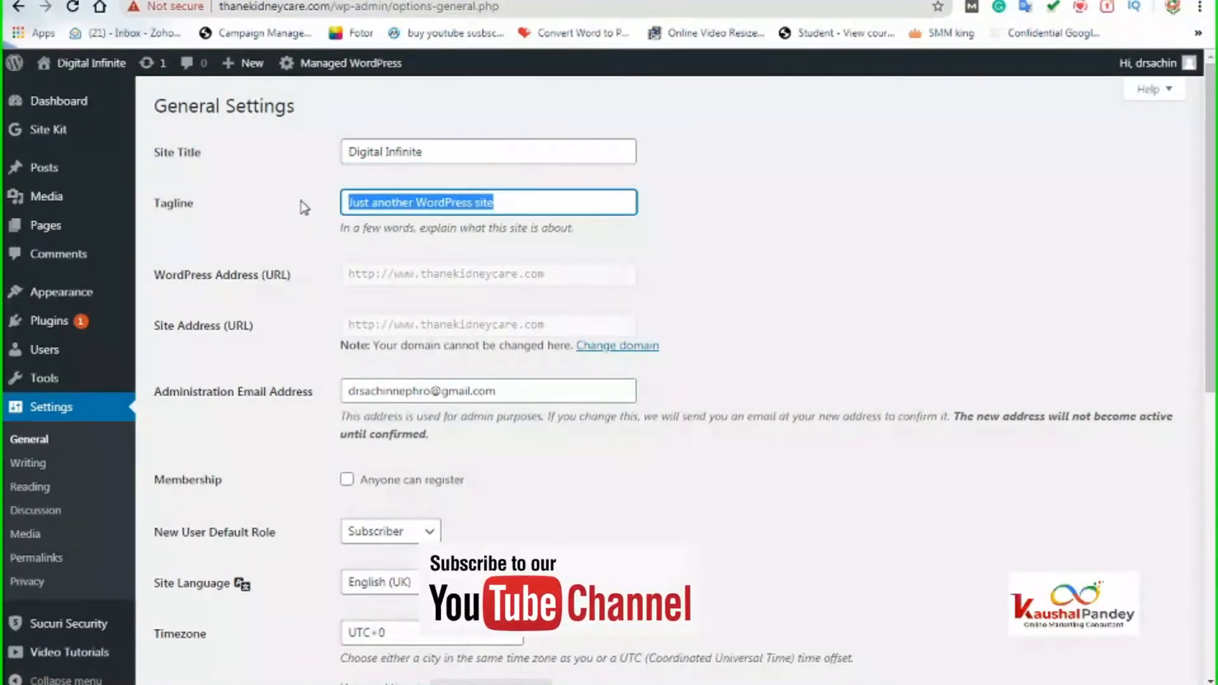
type("Digit")
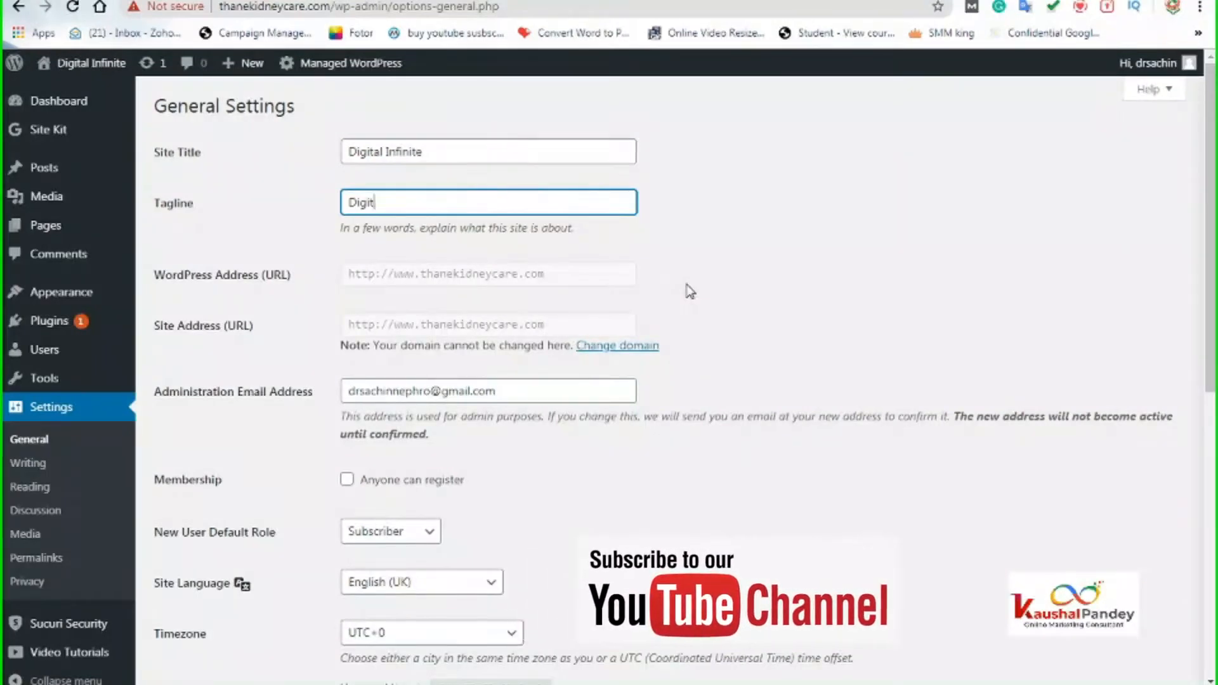
type("al Marketi")
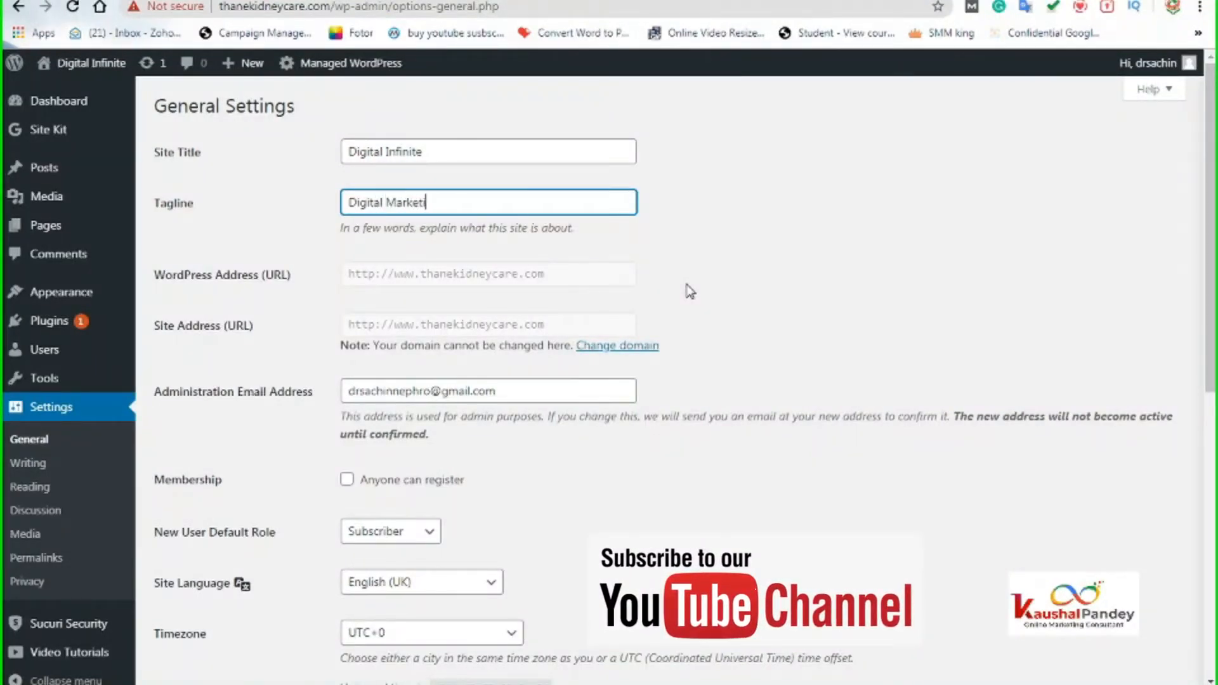
type("ng Trainiing Instittute")
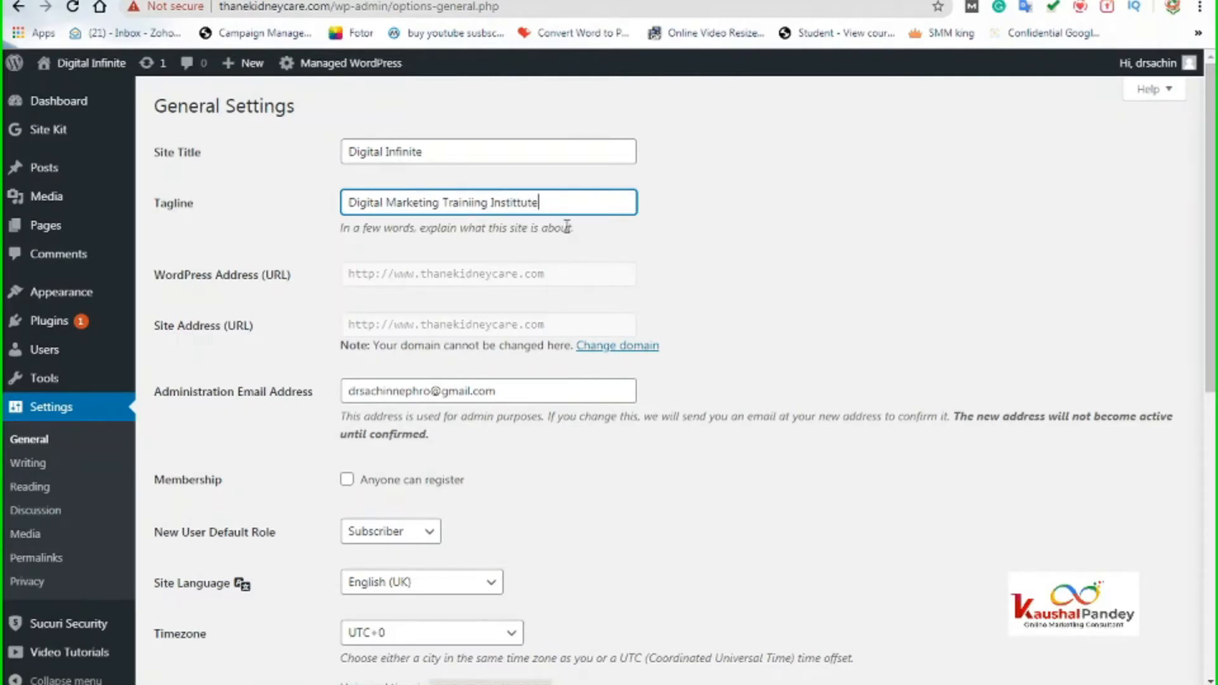
key("Delete")
- Examine the administration email address in the General Settings
scroll(523, 388, "down", 3)
left_click(391, 222)
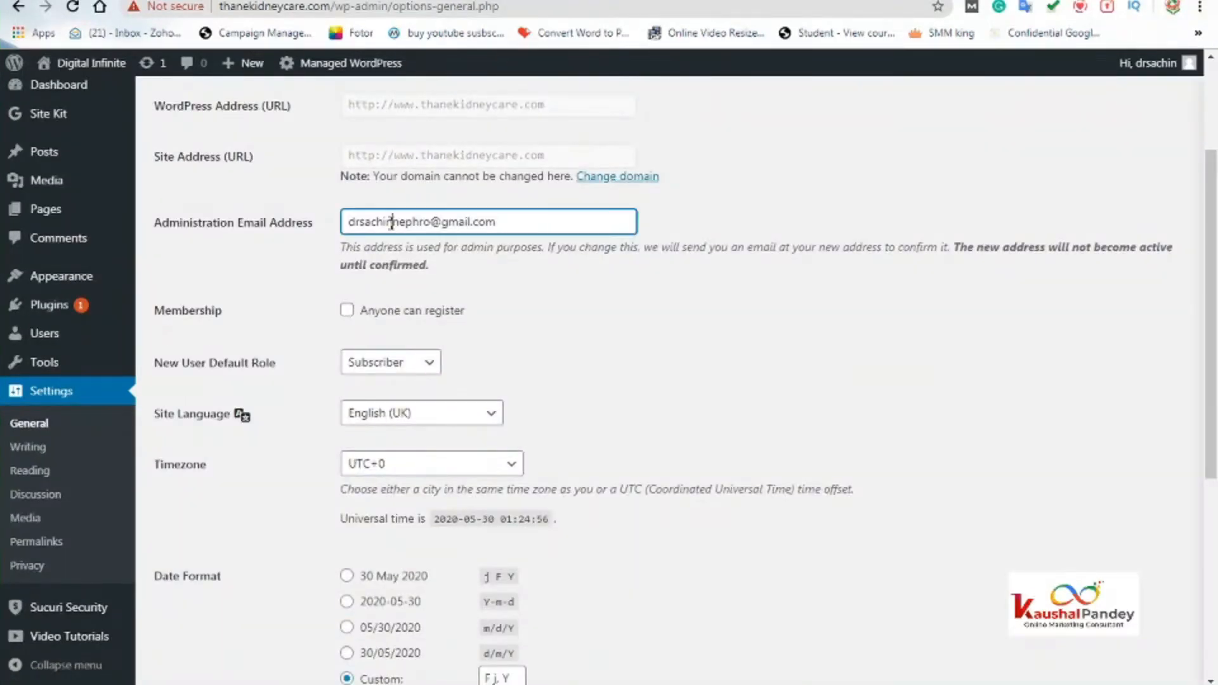
left_click_drag(508, 226, 290, 232)
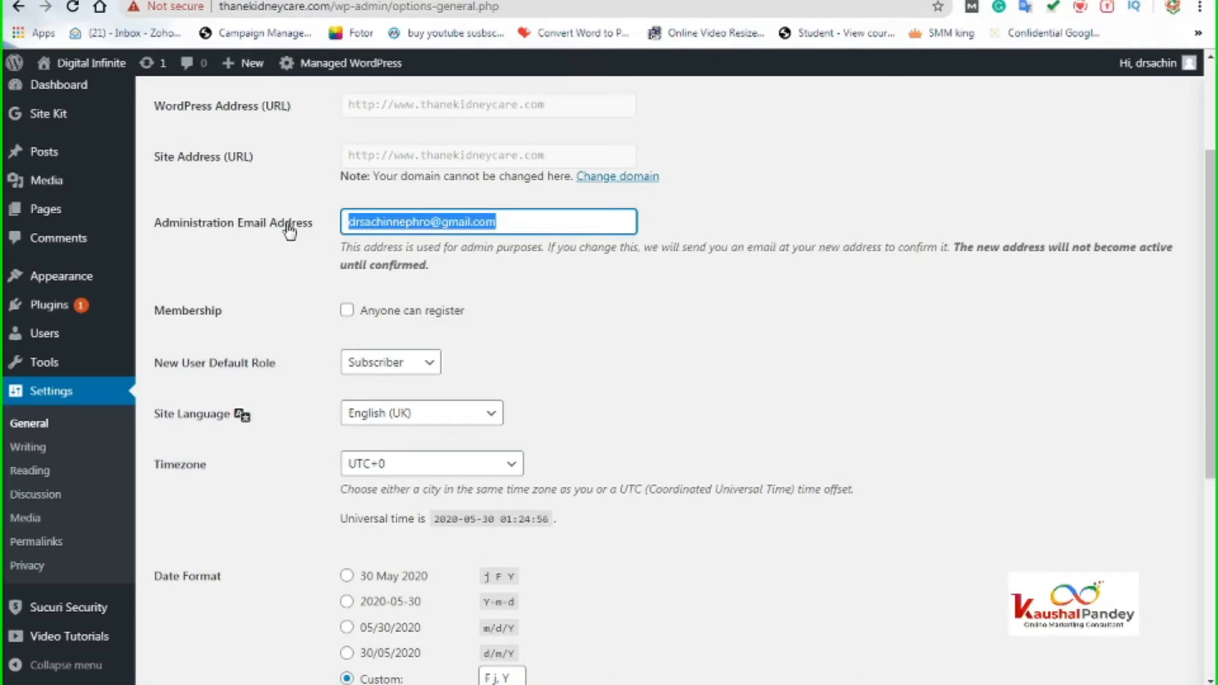
left_click(433, 224)
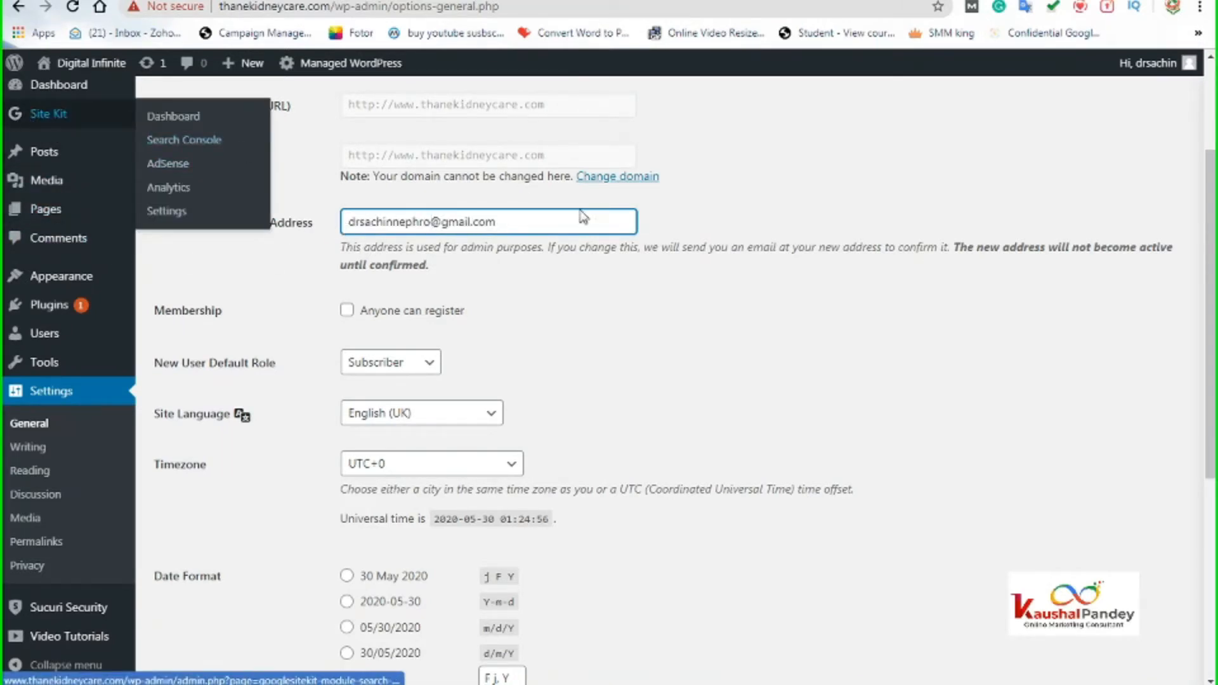
left_click_drag(514, 220, 342, 223)
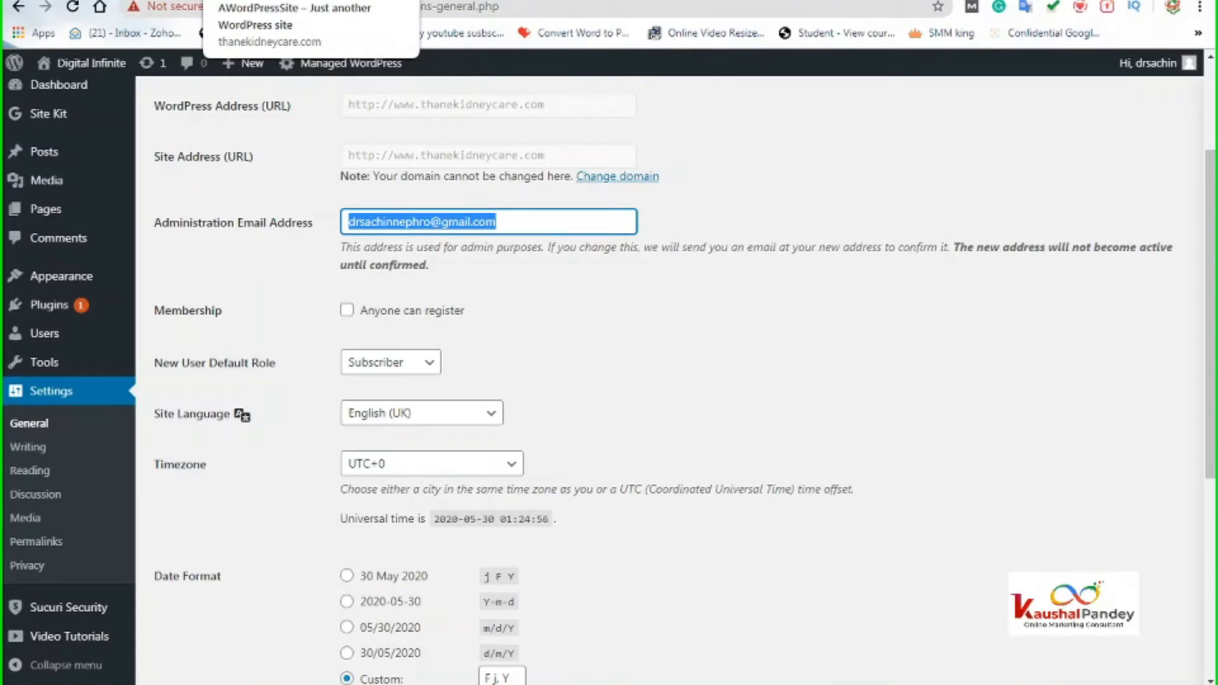
left_click(392, 222)
left_click_drag(517, 223, 327, 226)
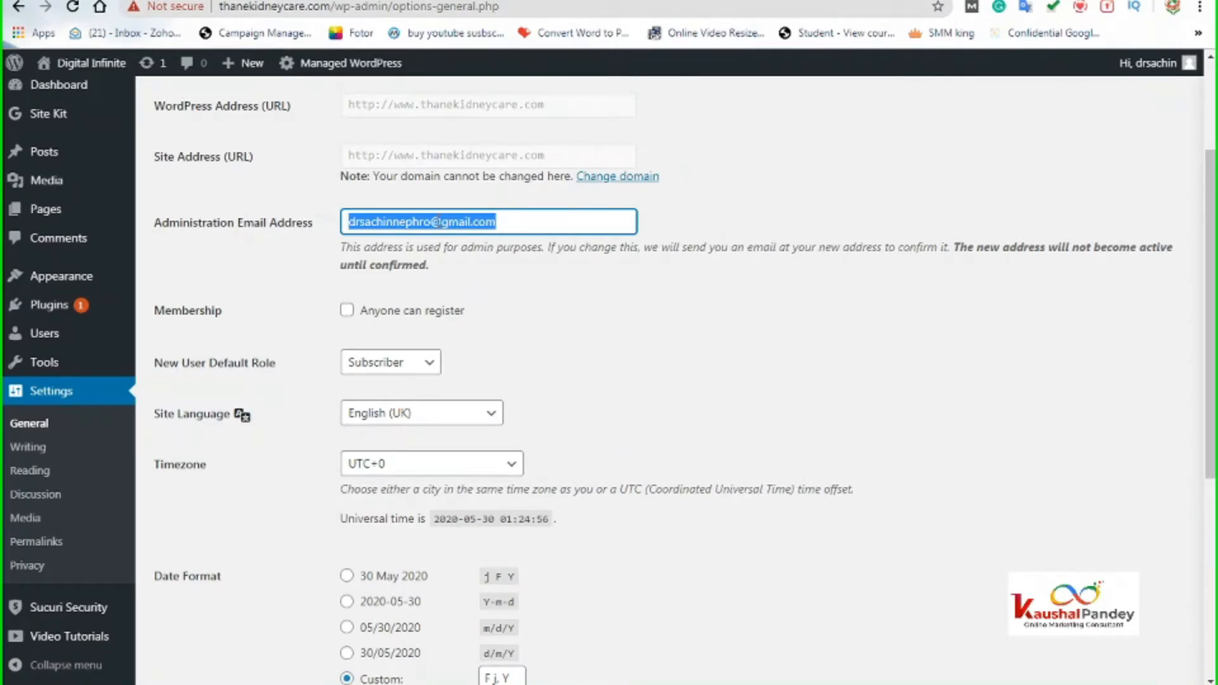
left_click(533, 225)
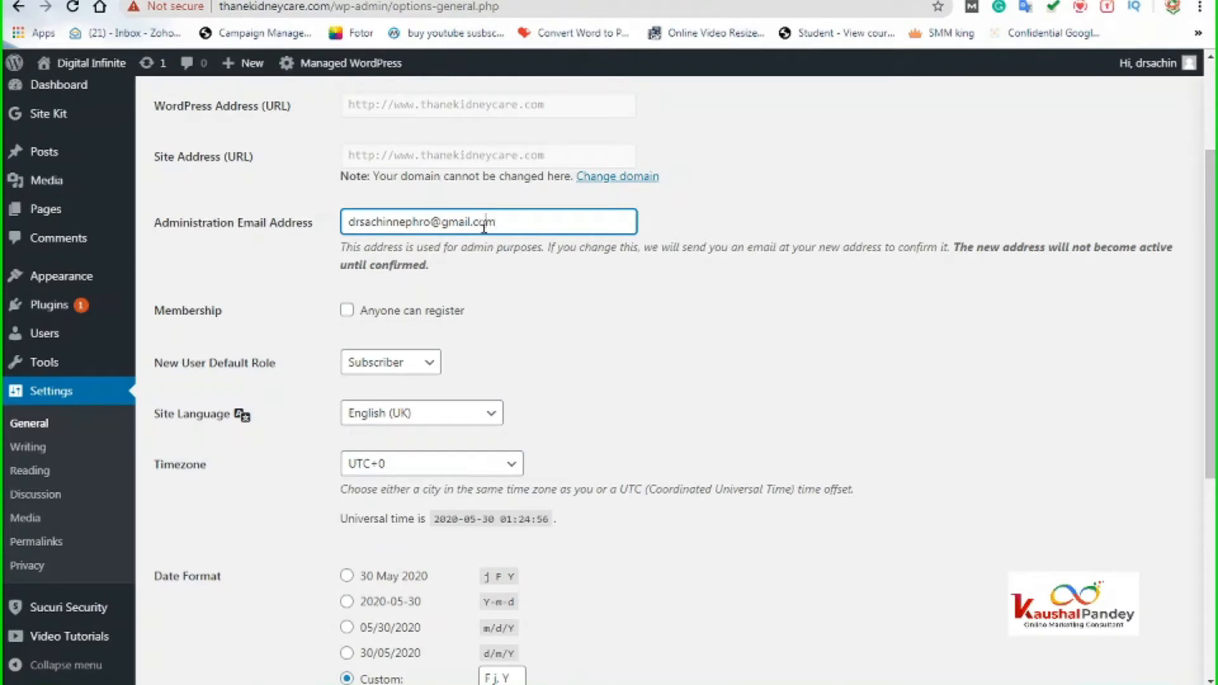
left_click_drag(533, 226, 333, 223)
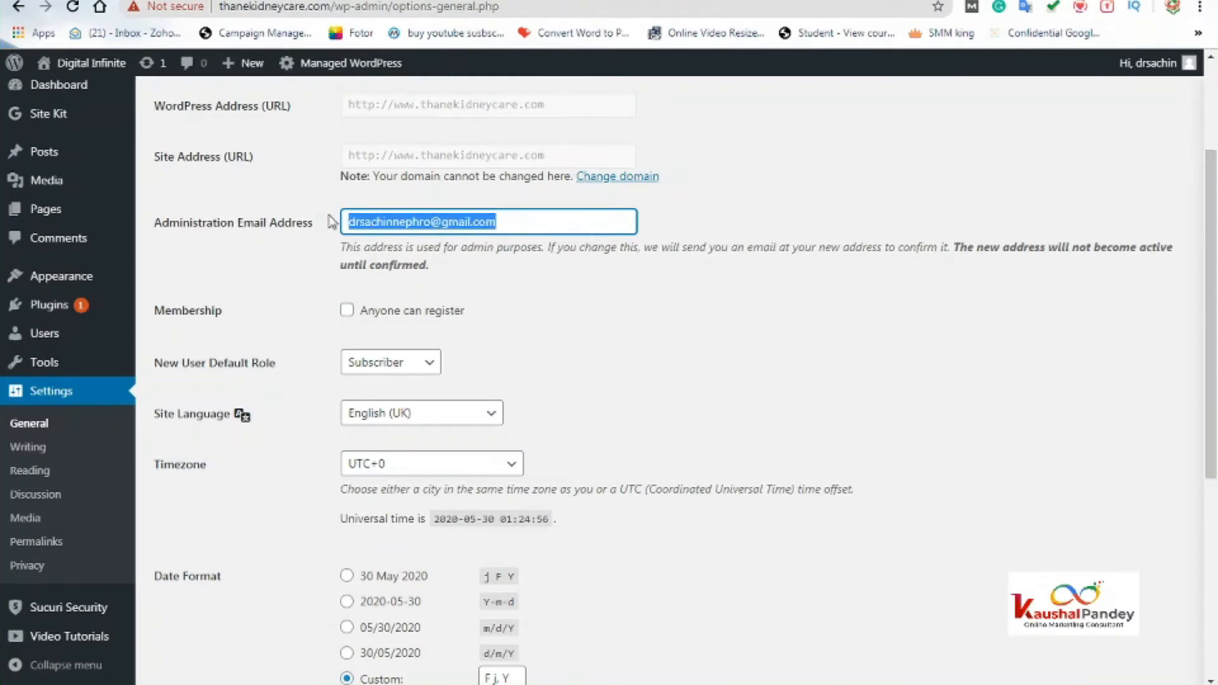
left_click(411, 222)
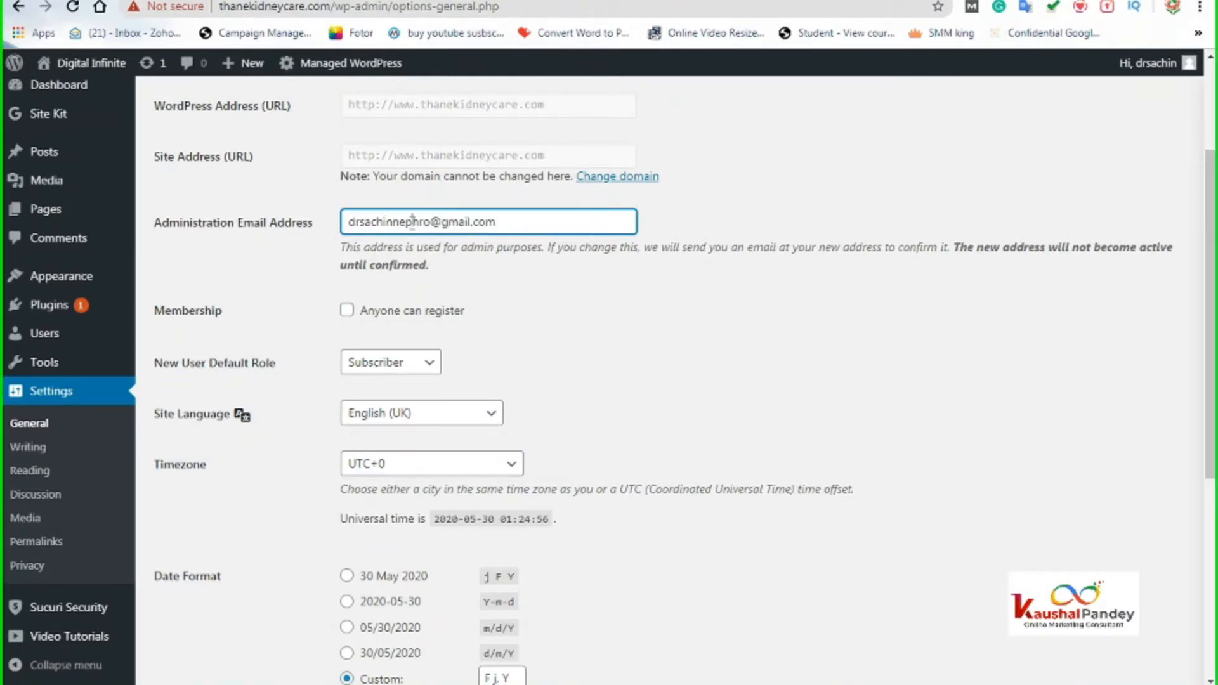
left_click_drag(524, 226, 326, 222)
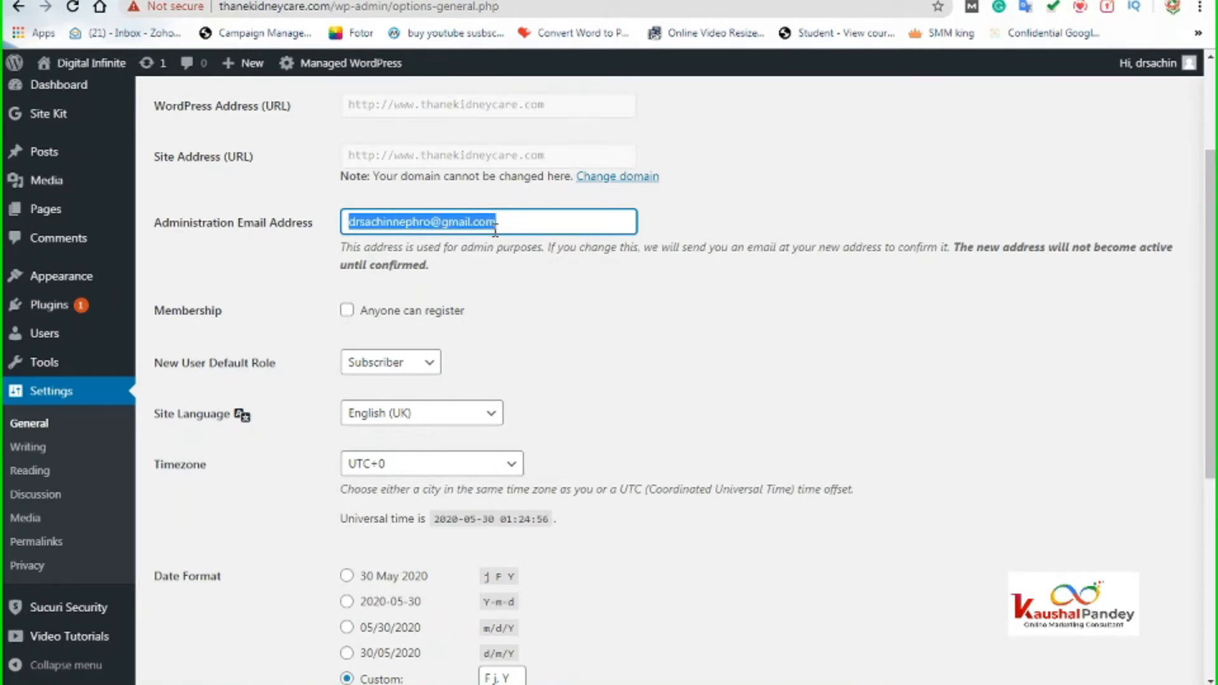
left_click(536, 226)
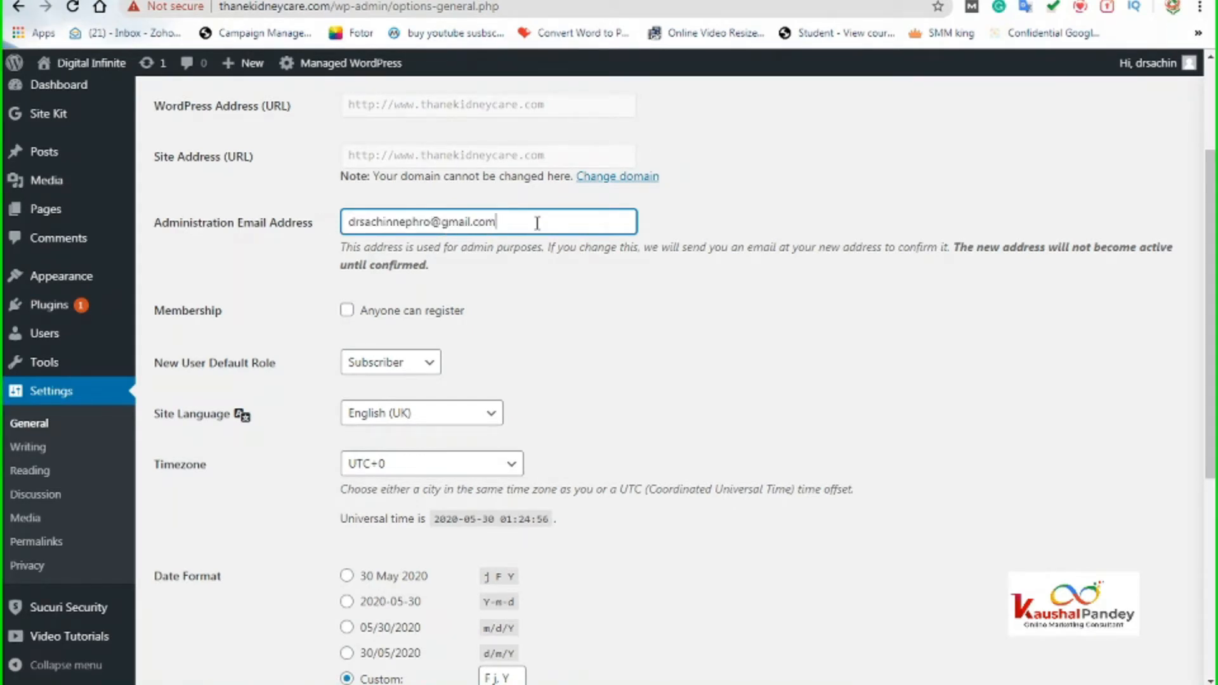
left_click_drag(536, 225, 333, 223)
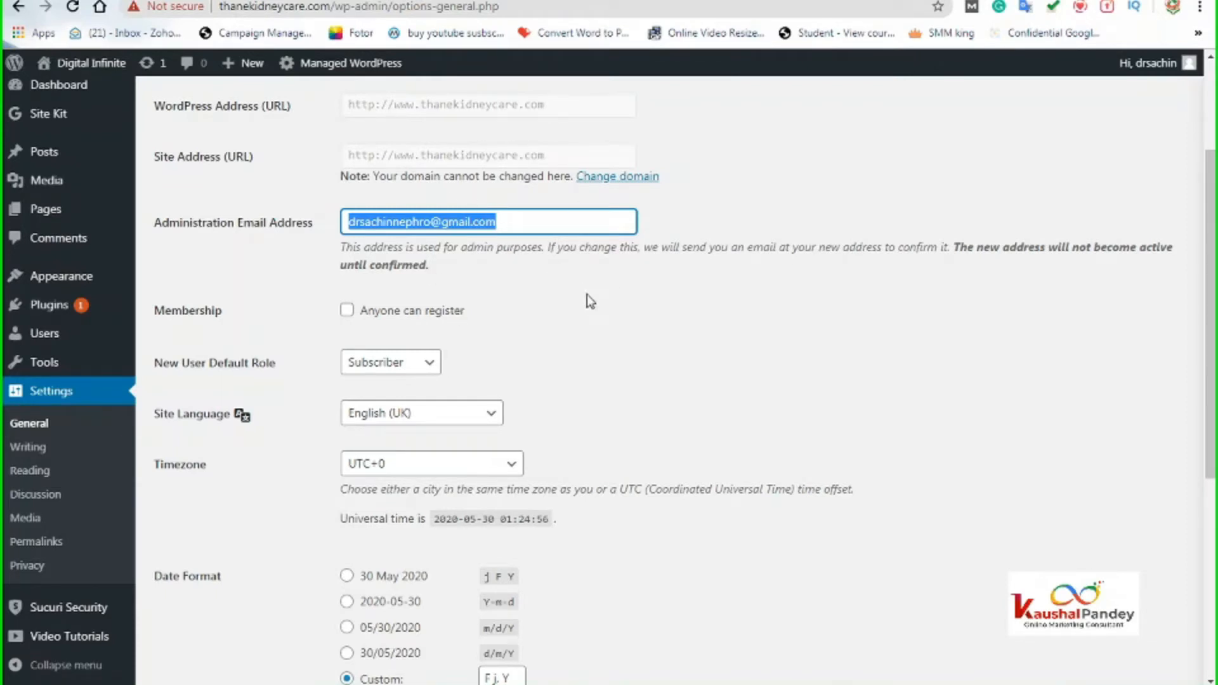
- Set the site's date format to day/month/year (d/m/Y)
scroll(592, 318, "down", 1)
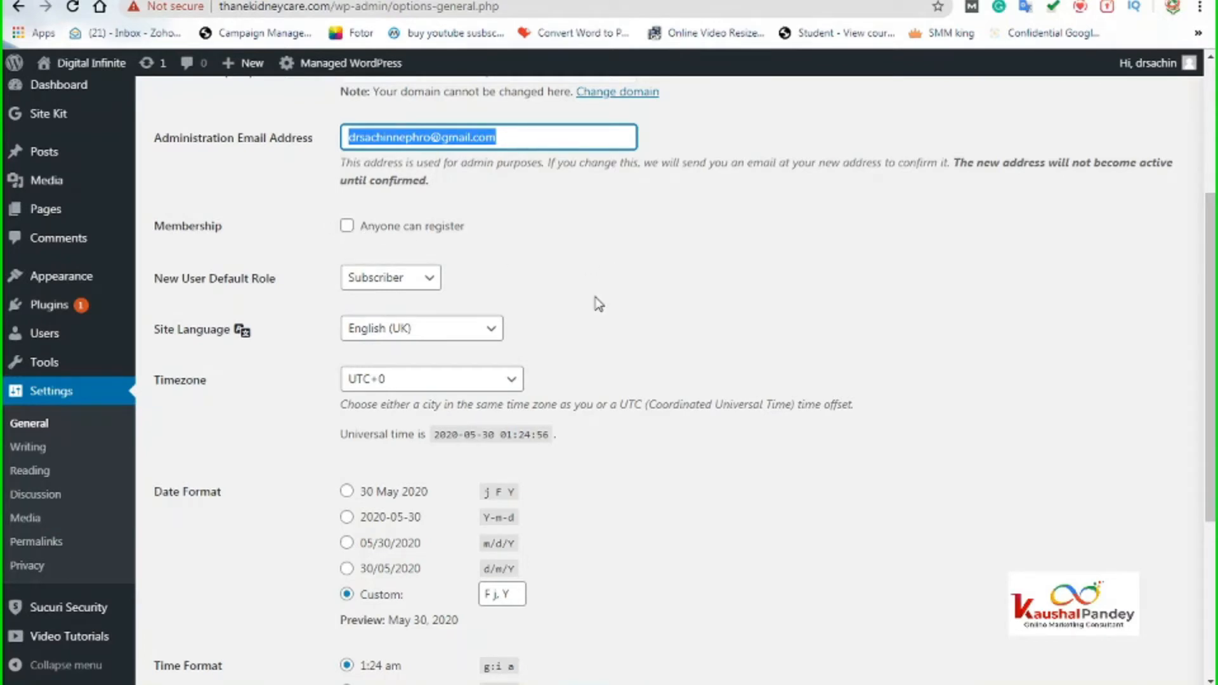
scroll(597, 305, "down", 1)
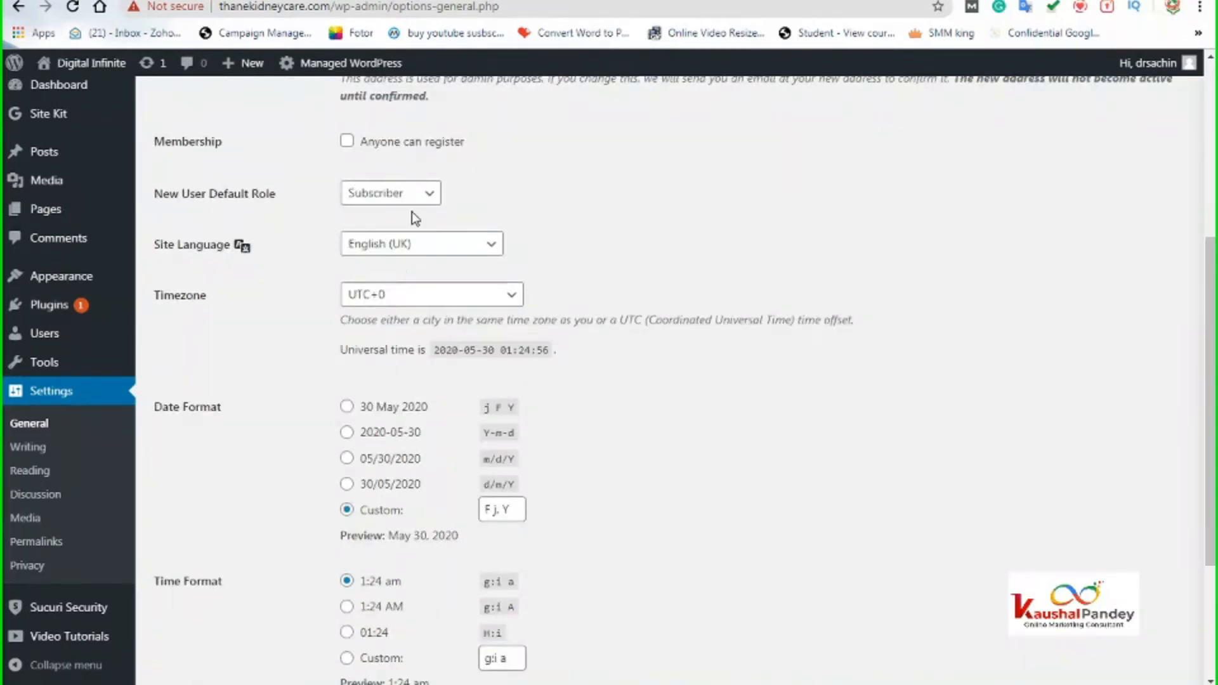
scroll(589, 420, "down", 2)
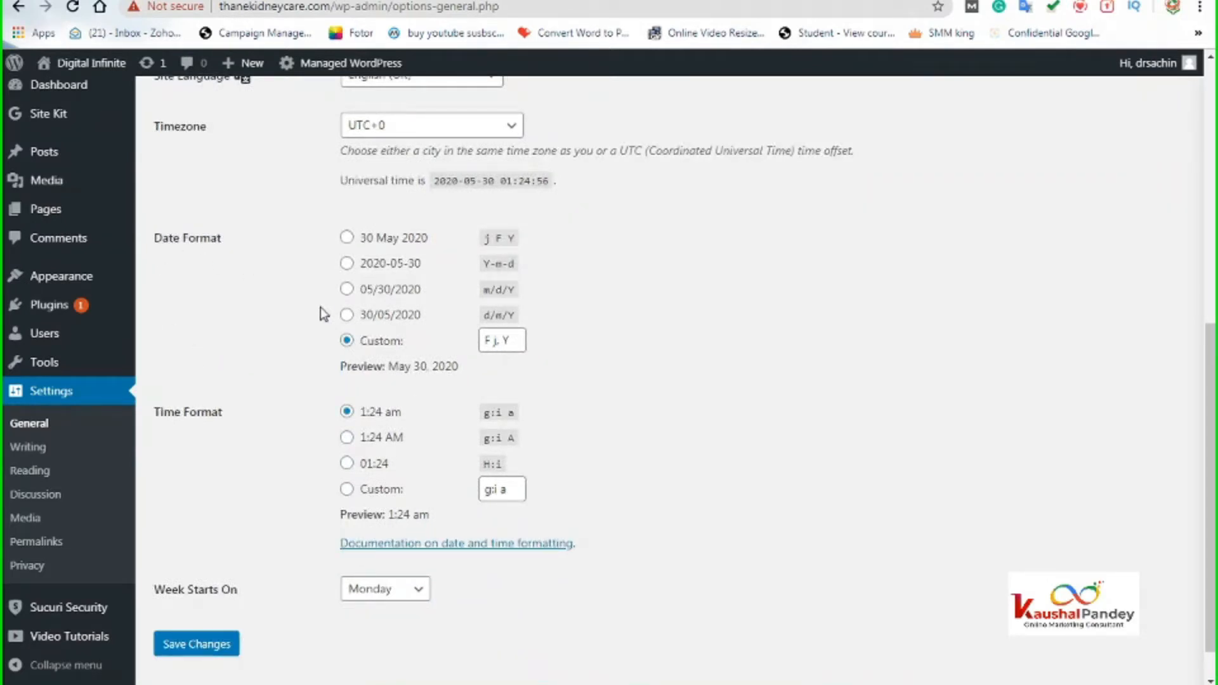
left_click(348, 291)
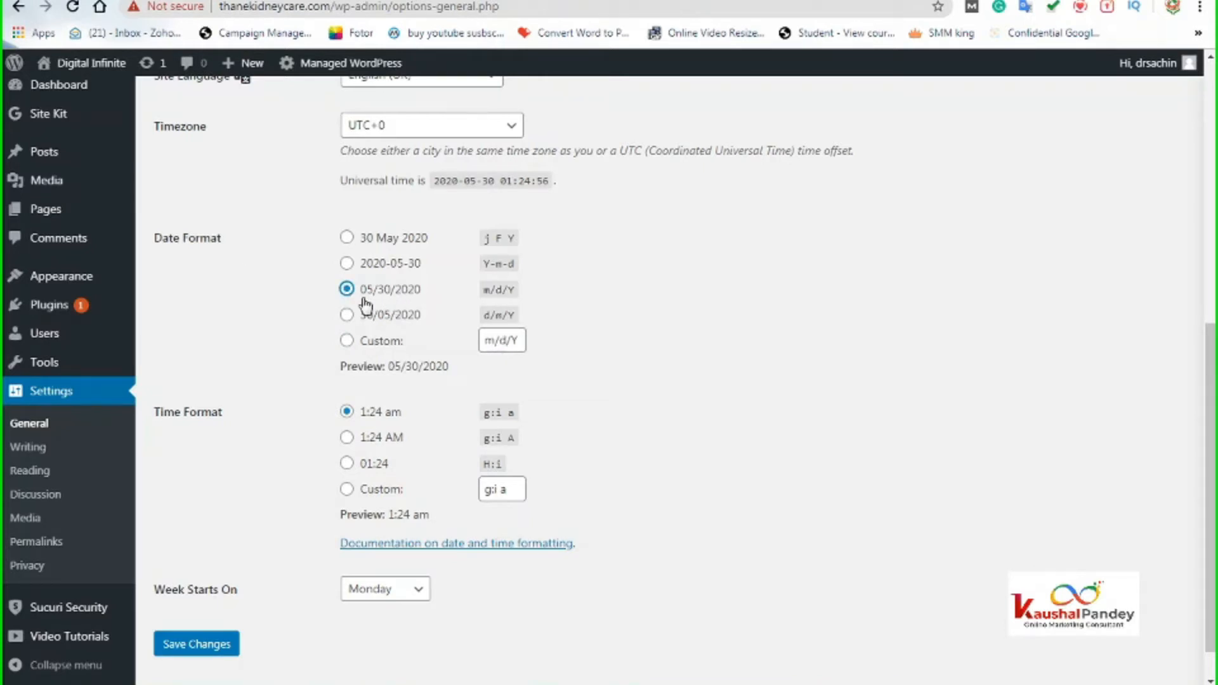
left_click(346, 317)
scroll(678, 375, "down", 1)
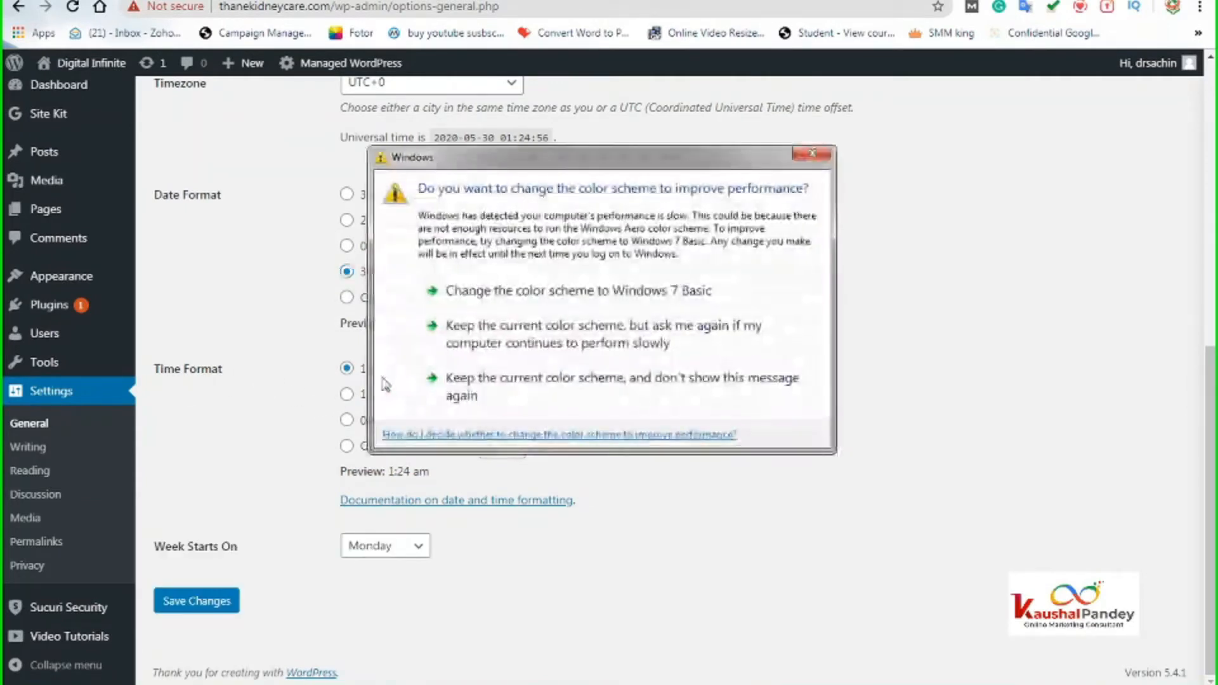
- Dismiss the Windows color scheme prompt, save the General Settings and reload the site's front page
left_click(812, 154)
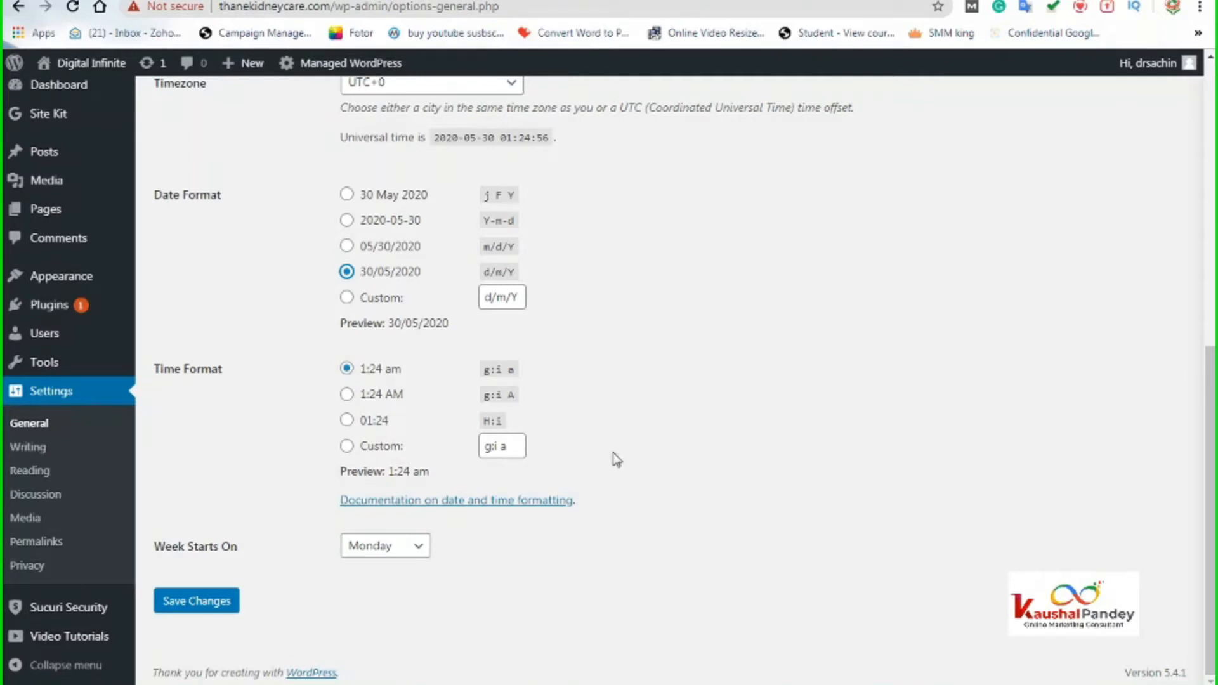
left_click(188, 604)
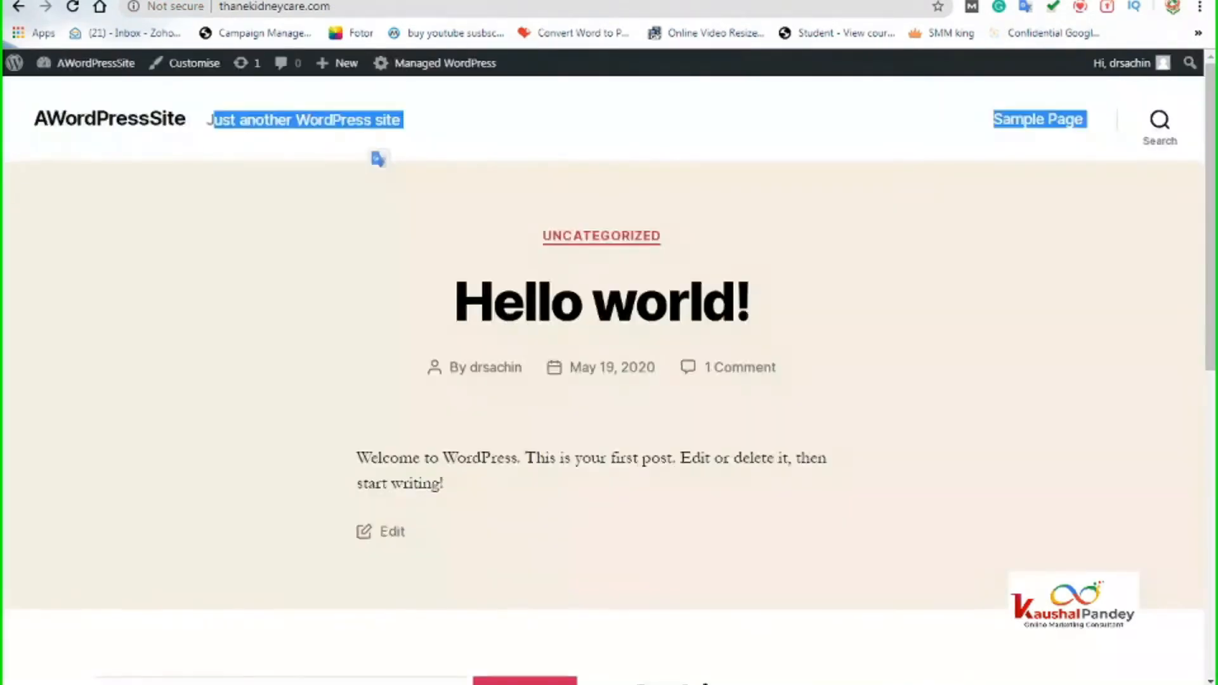
left_click(280, 9)
key("Return")
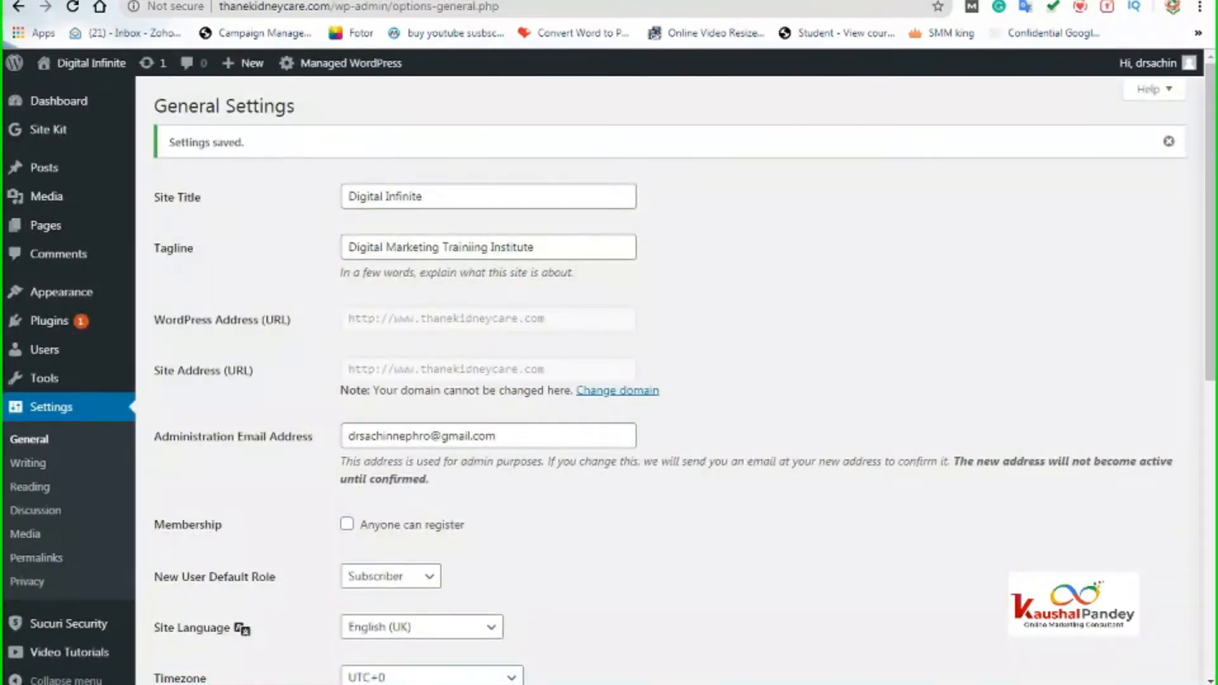
- Review the Writing Settings, including the default post category choices, and open the Reading Settings
left_click(41, 465)
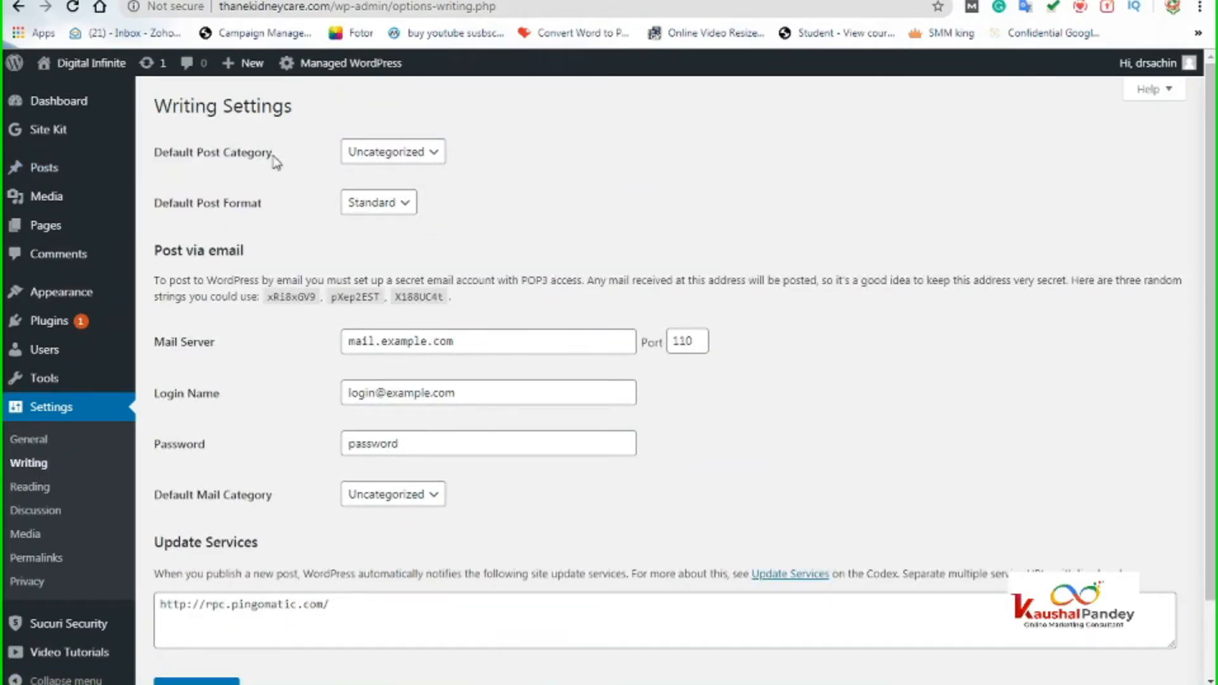
left_click(436, 154)
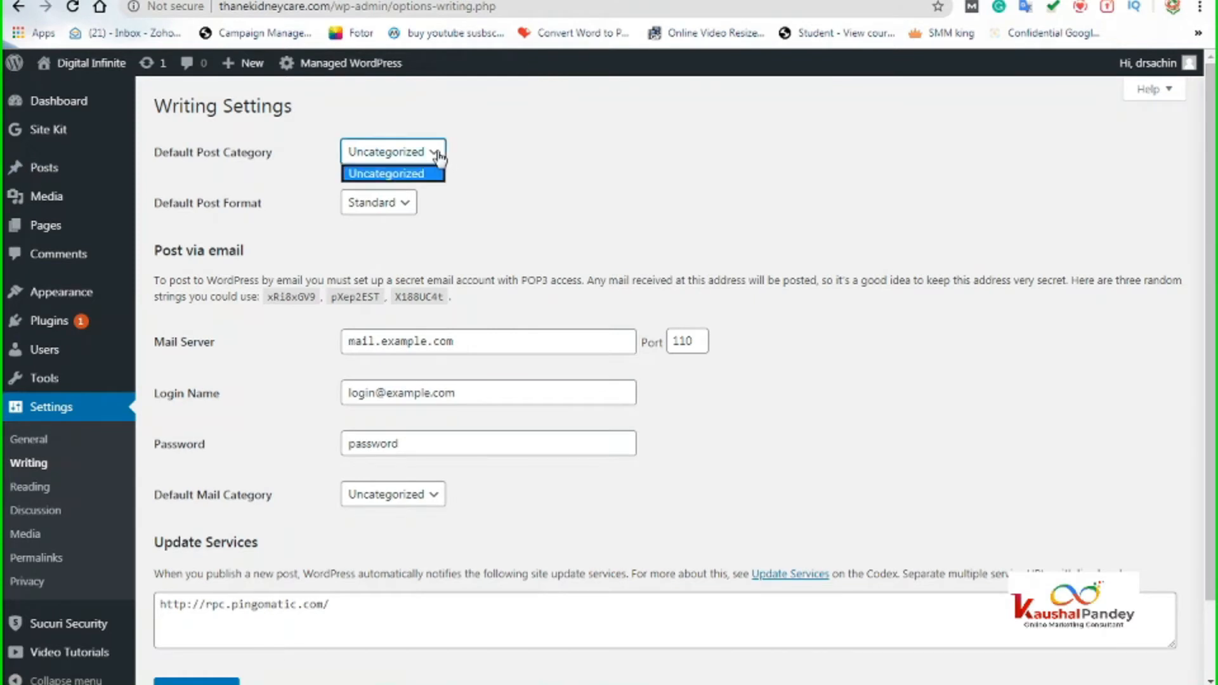
left_click(540, 165)
scroll(241, 401, "down", 2)
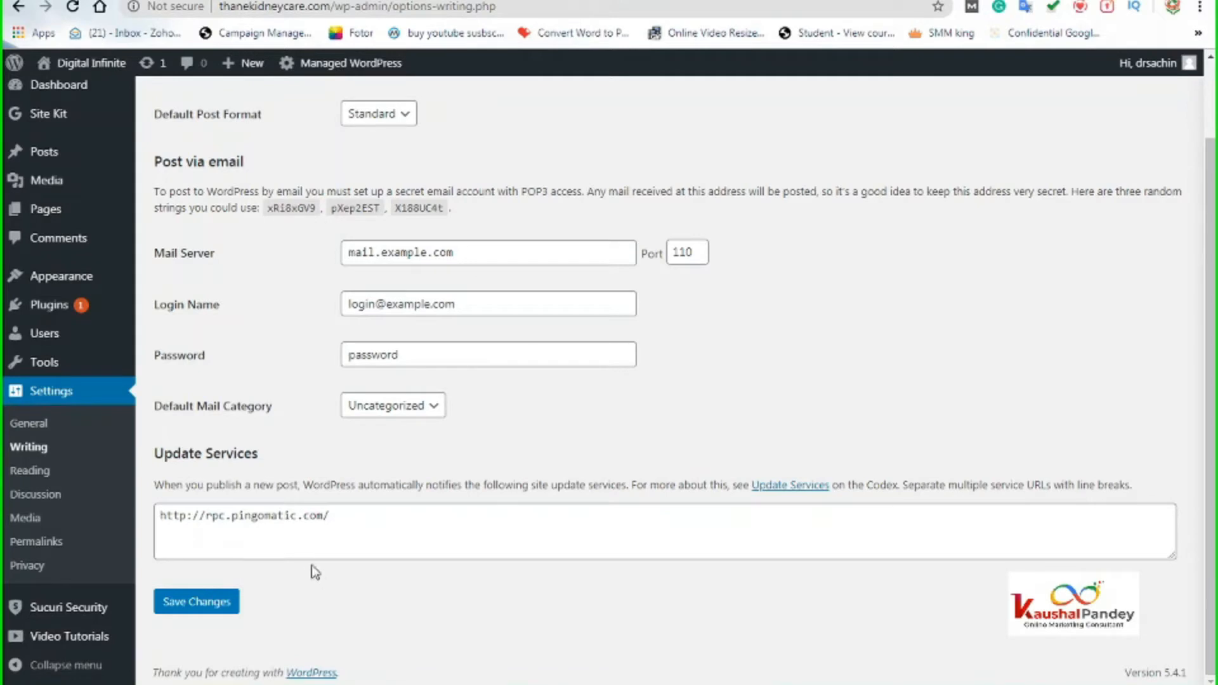
left_click(45, 471)
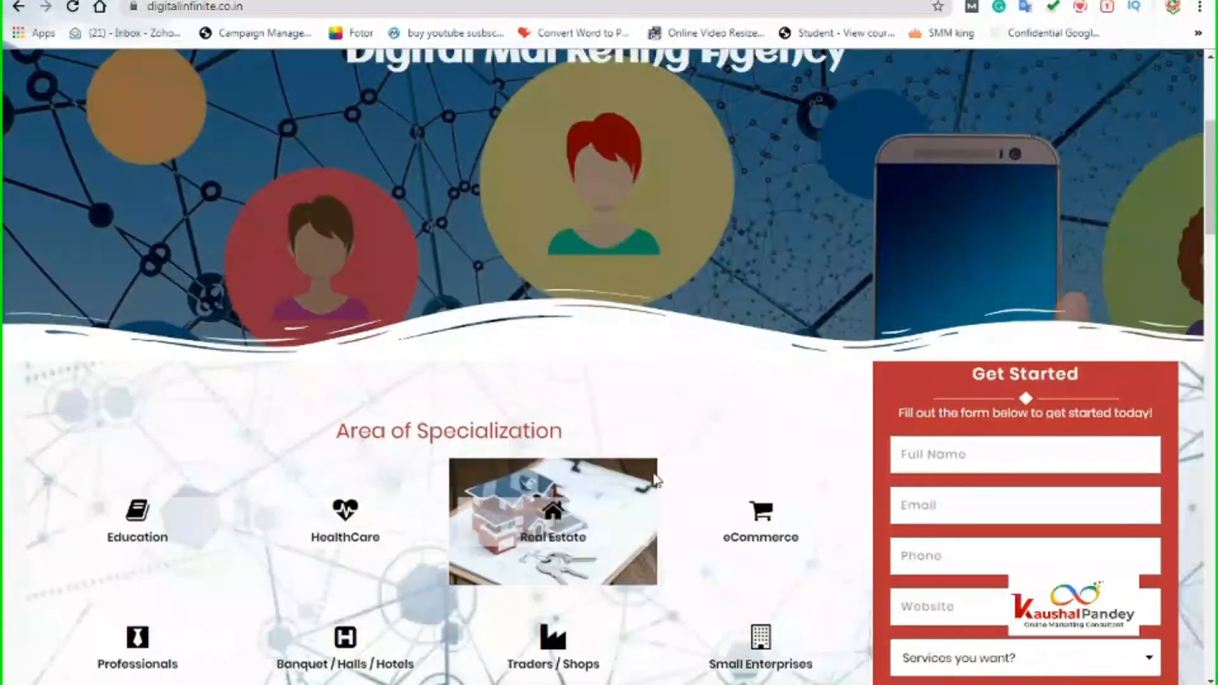
- On the Digital Infinite site, open the Social Media Marketing (SMM) and Content / Blog Marketing service pages in new tabs
scroll(595, 307, "up", 5)
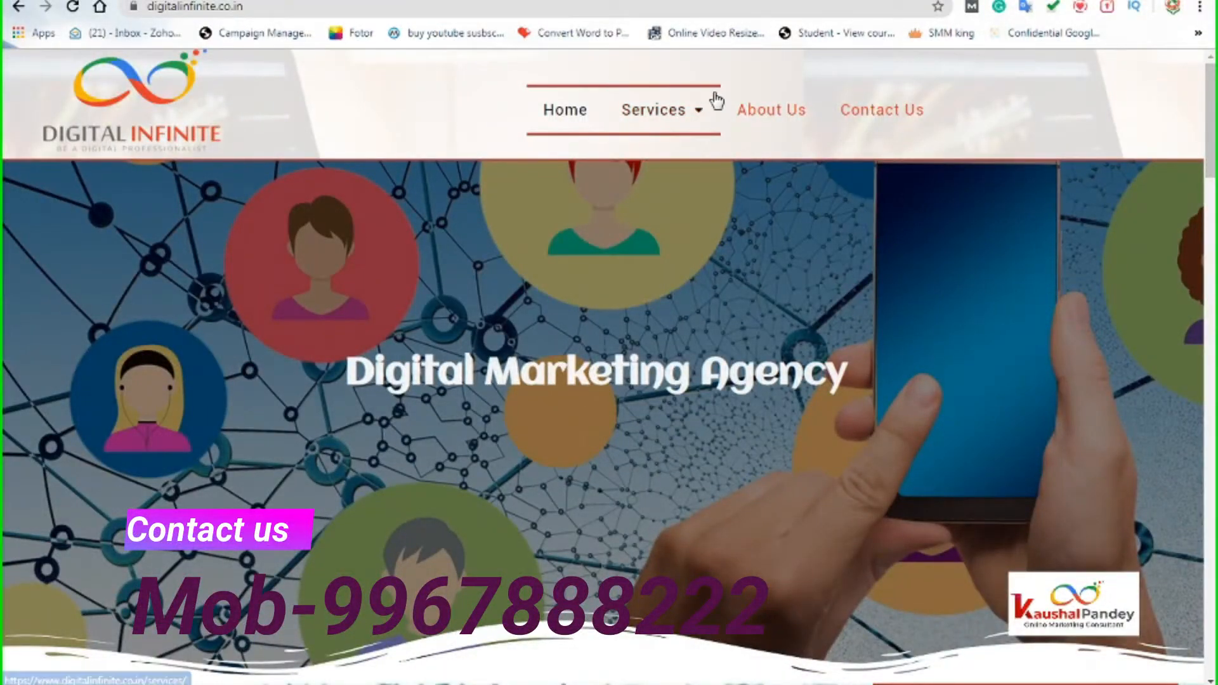
mouse_move(703, 117)
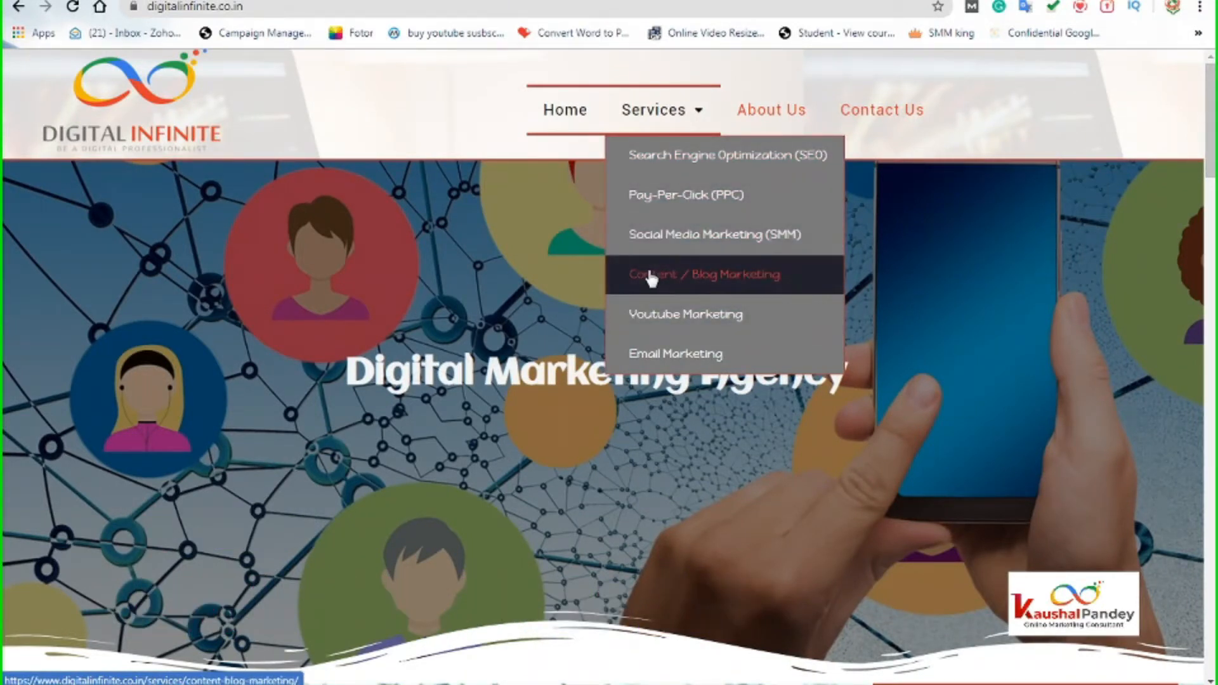
right_click(662, 234)
left_click(680, 250)
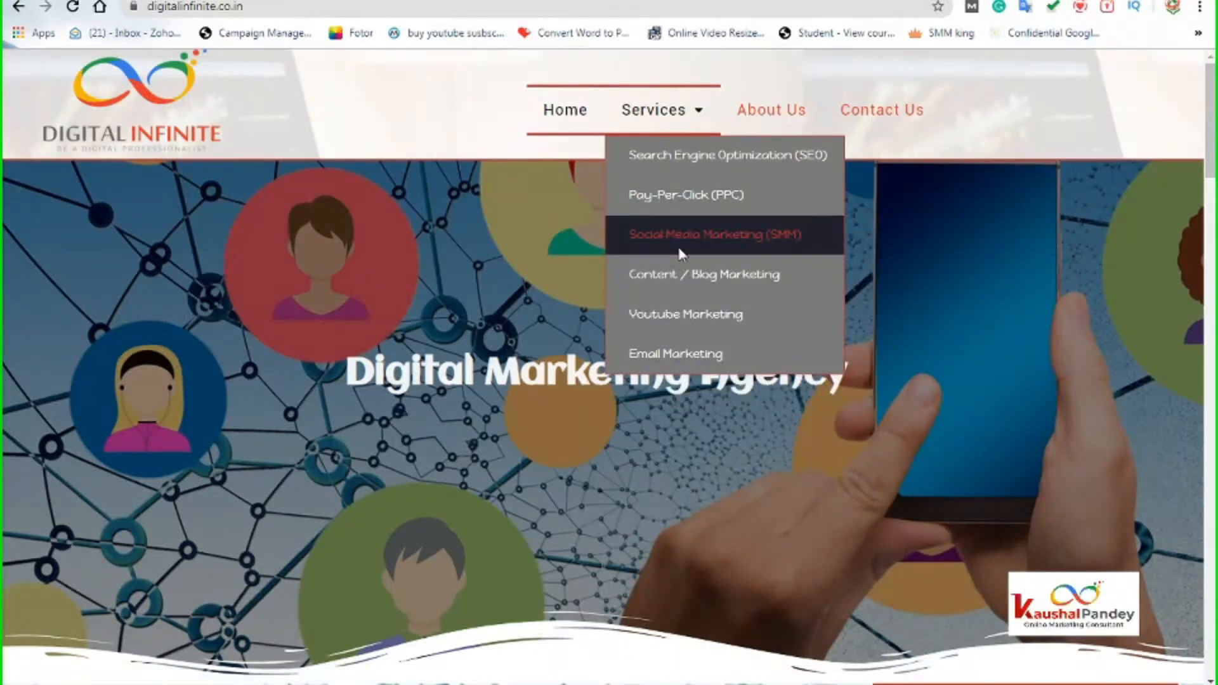
right_click(659, 276)
left_click(697, 292)
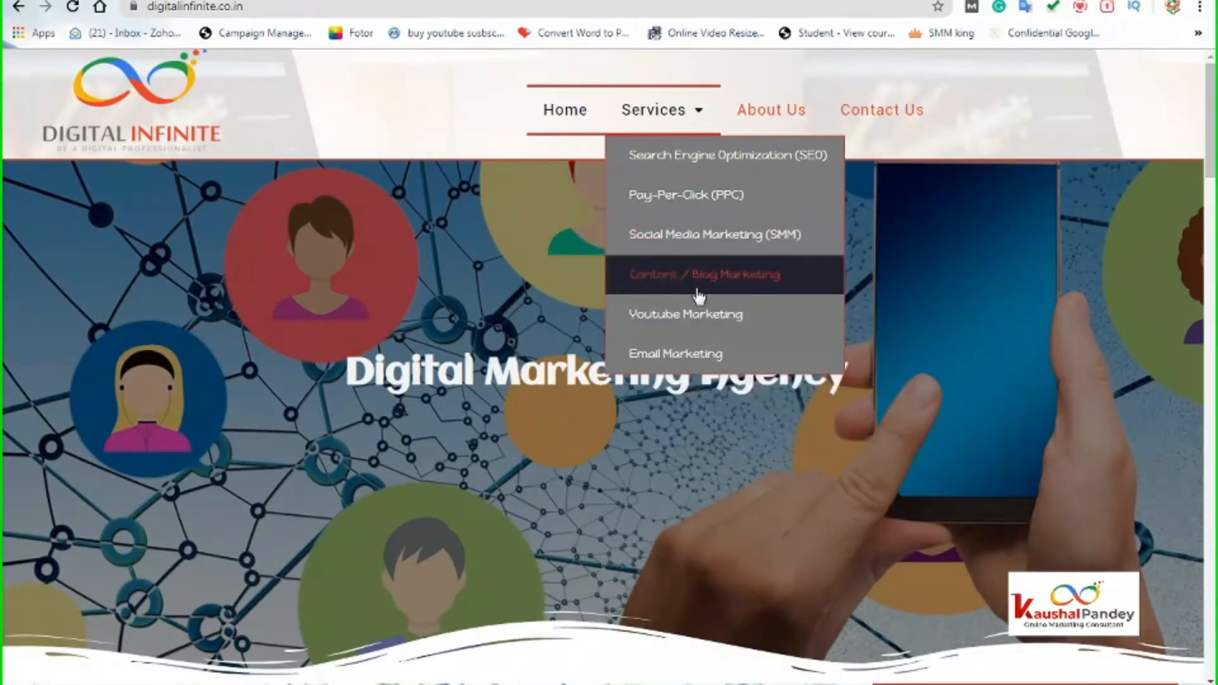
- Examine the Social Media Marketing page's web address and the Content / Blog Marketing page, and return to the home page
left_click(672, 235)
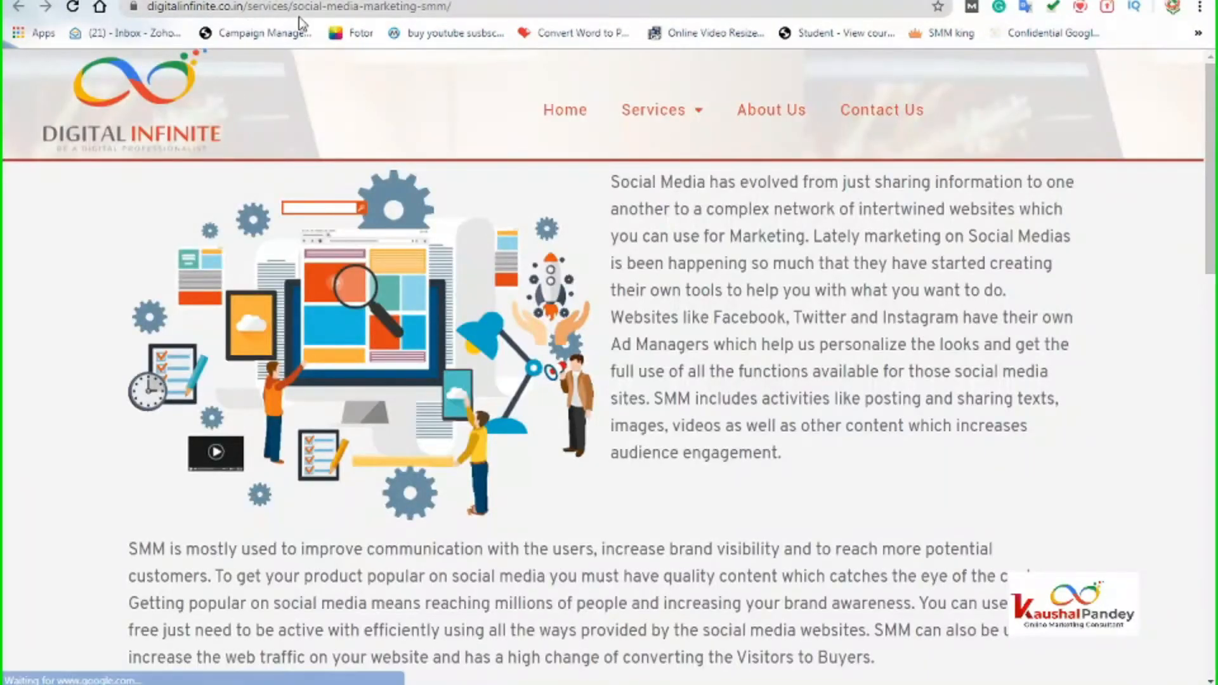
left_click_drag(293, 6, 473, 8)
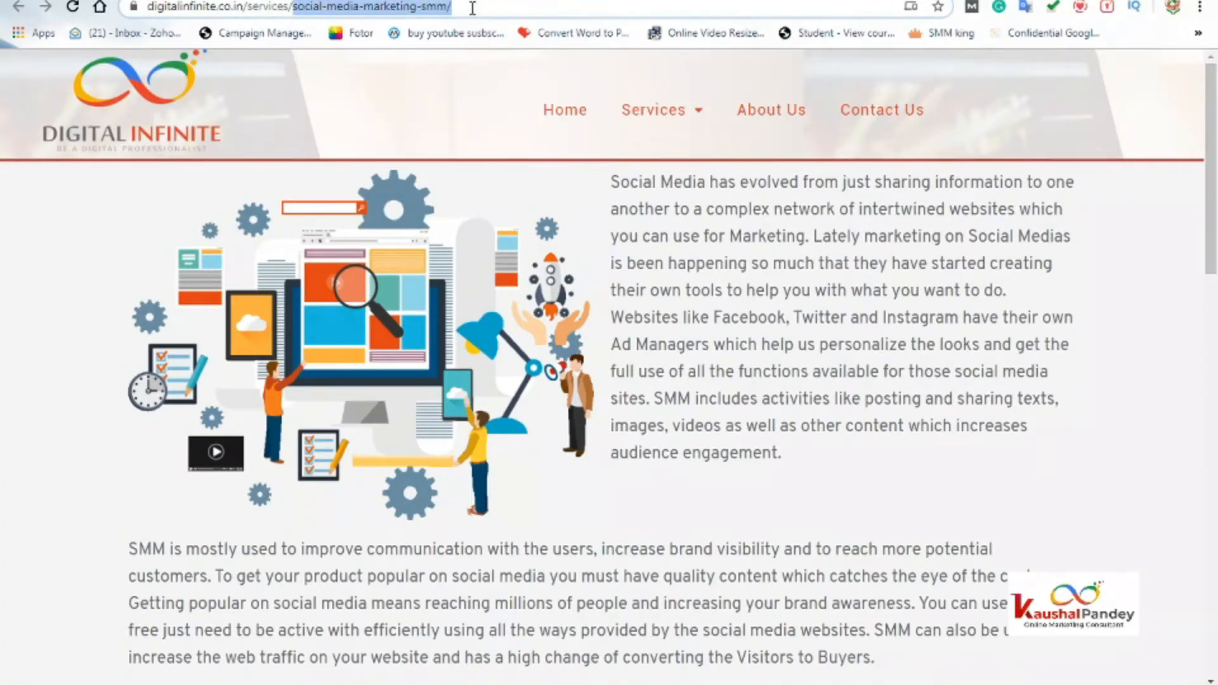
scroll(609, 355, "down", 8)
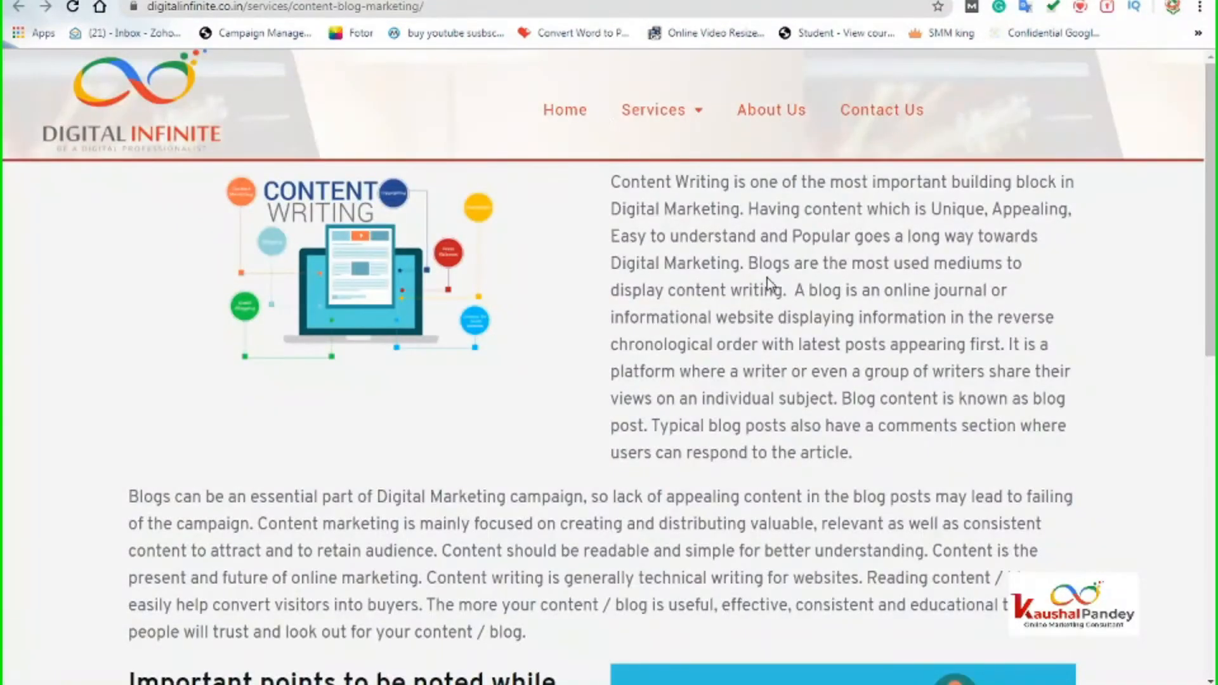
scroll(768, 283, "down", 11)
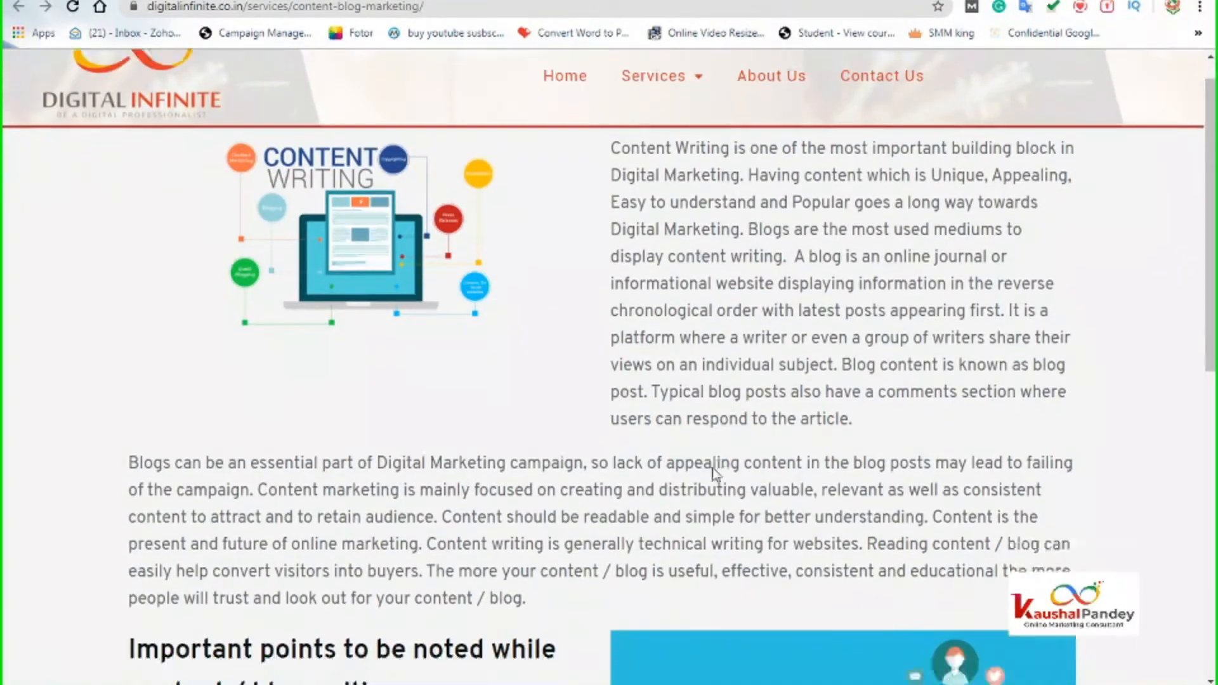
scroll(694, 508, "up", 12)
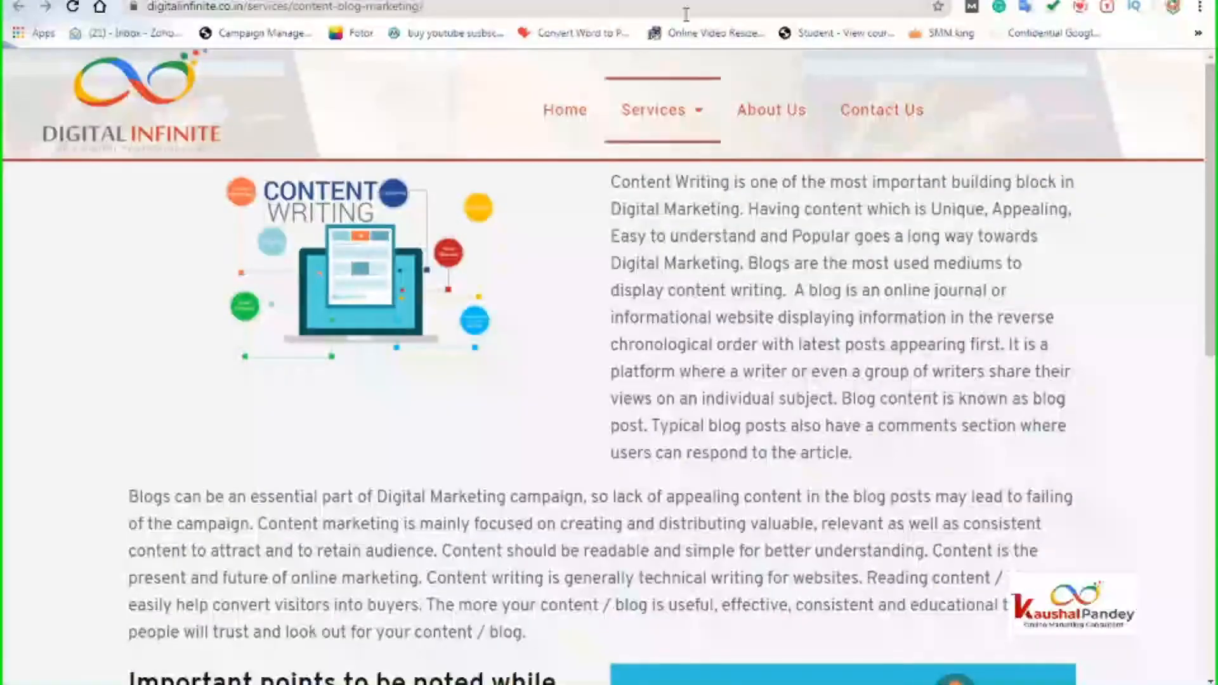
left_click(689, 1)
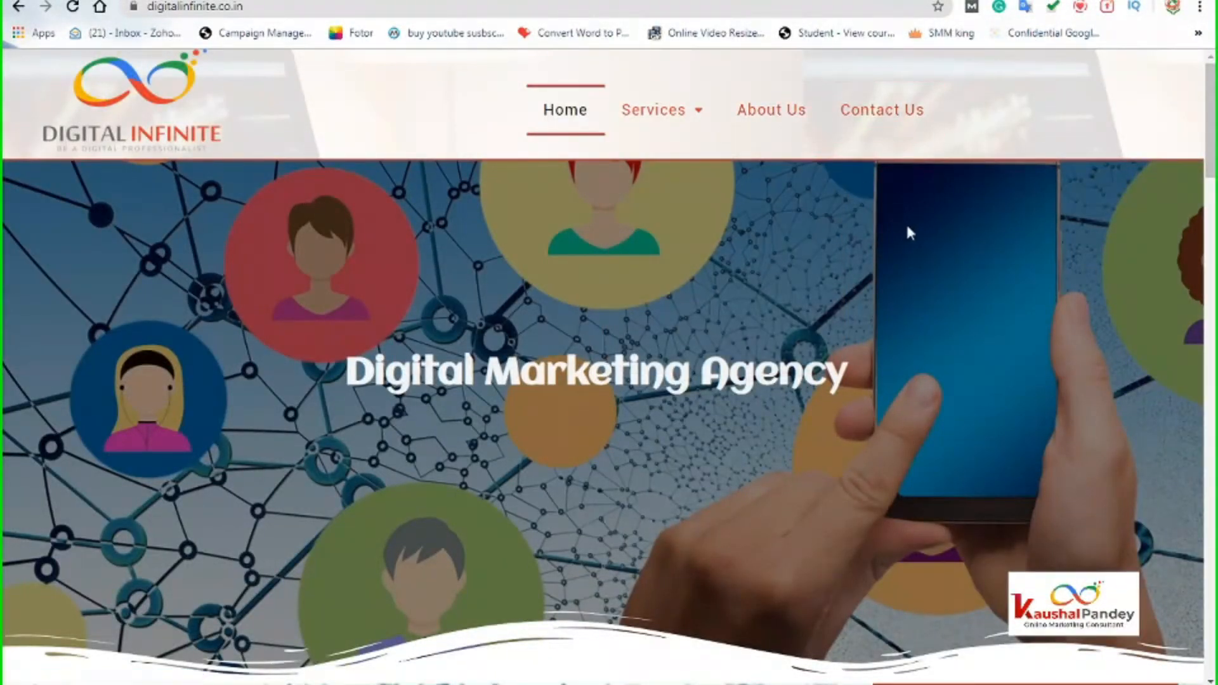
- View the Digital Infinite site's Contact Us page and its web address, and return to the site's home page
left_click(883, 120)
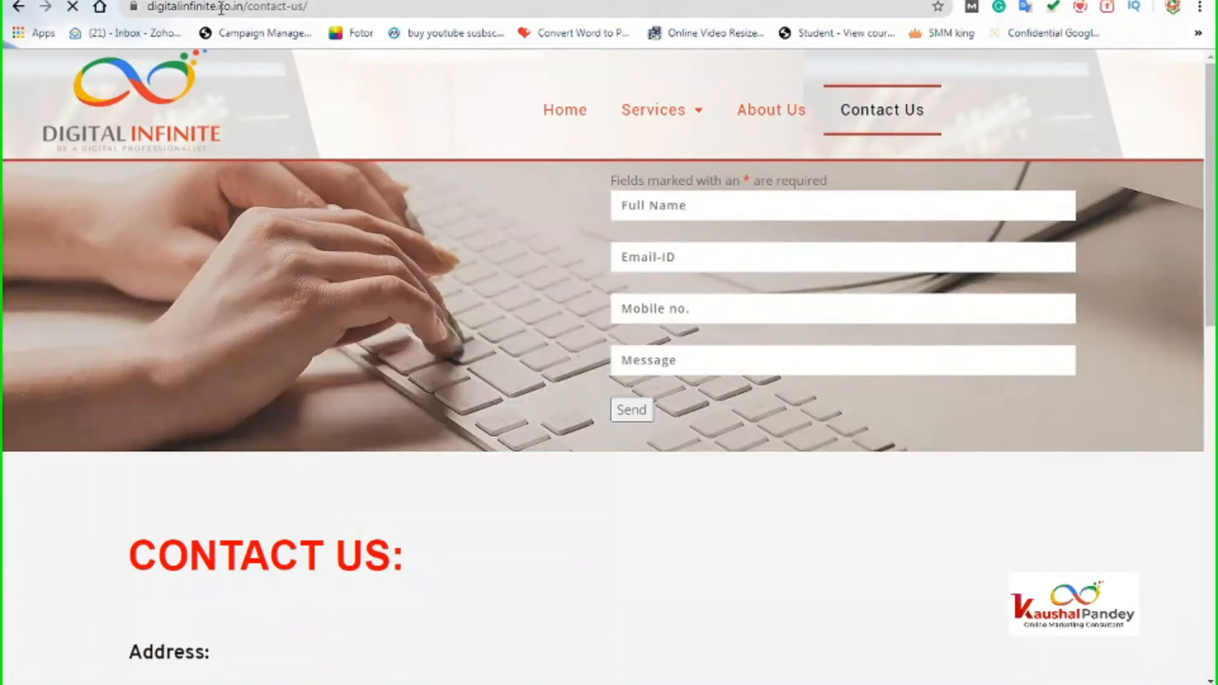
left_click(278, 8)
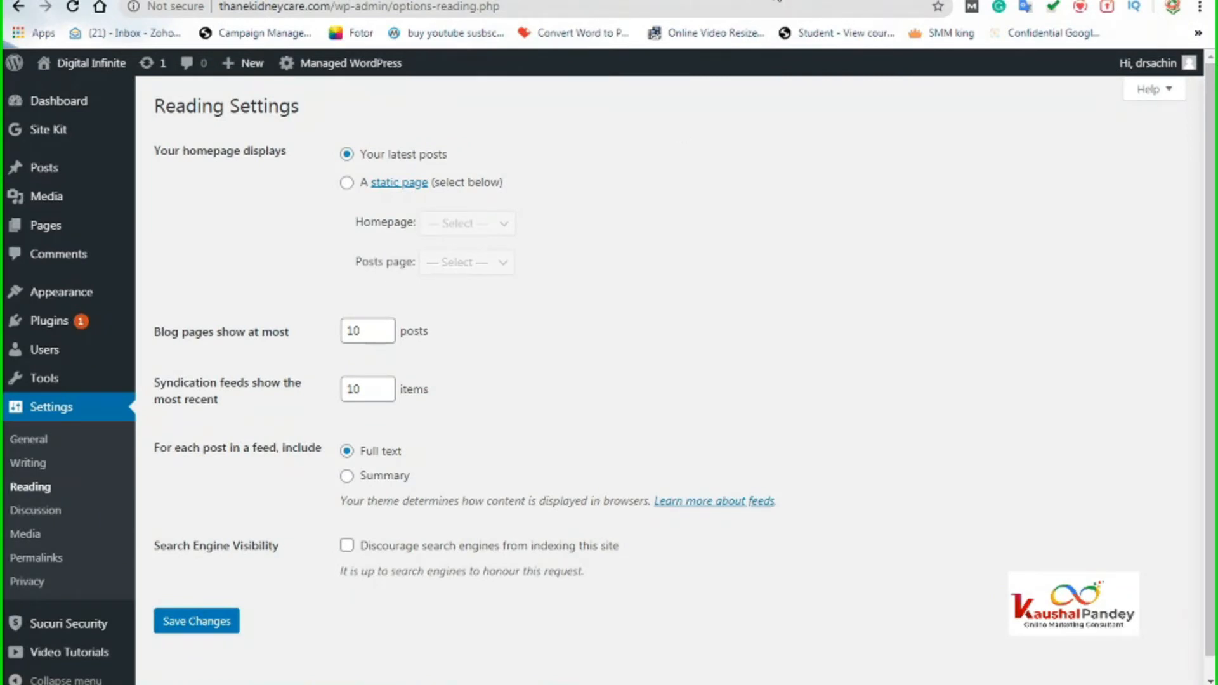
left_click(758, 2)
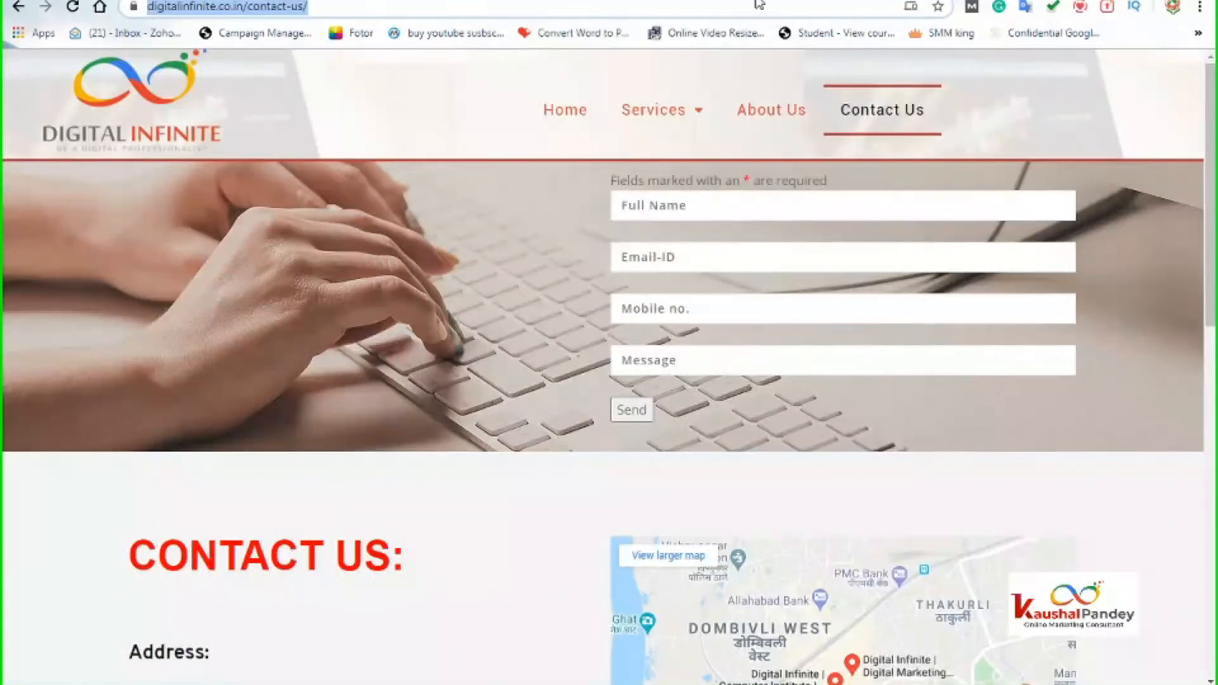
left_click(570, 117)
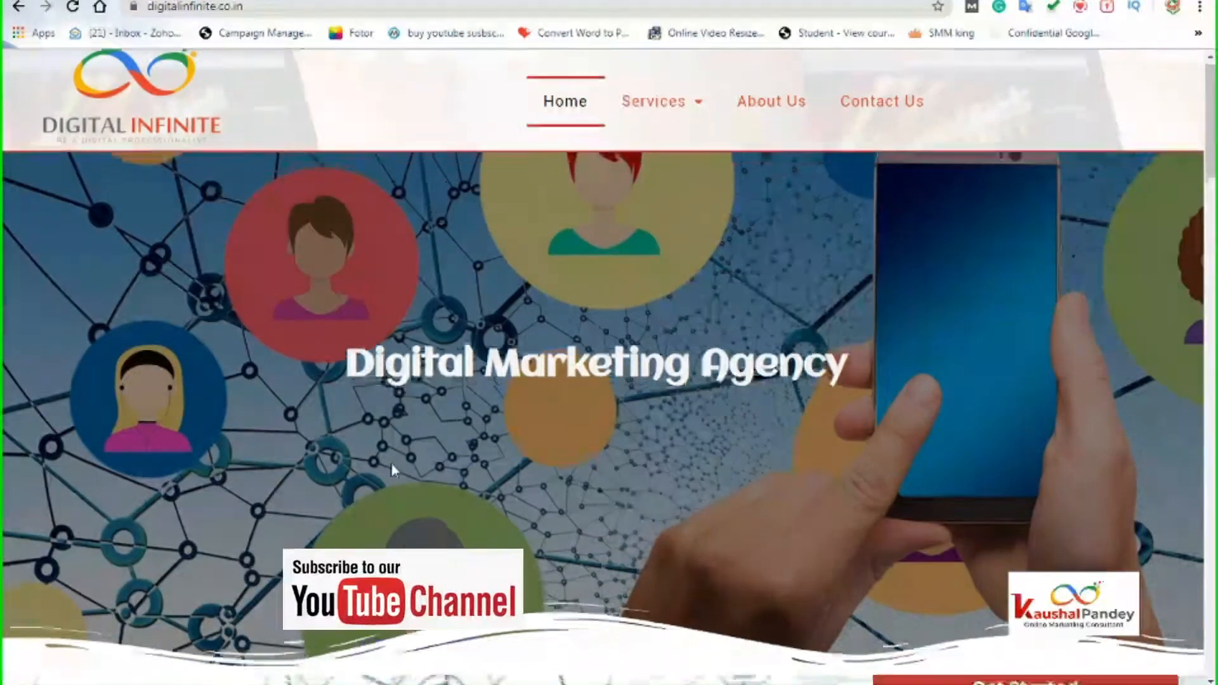
- Examine the Digital Infinite home page's content sections and its Services menu
scroll(394, 466, "down", 9)
scroll(471, 525, "down", 6)
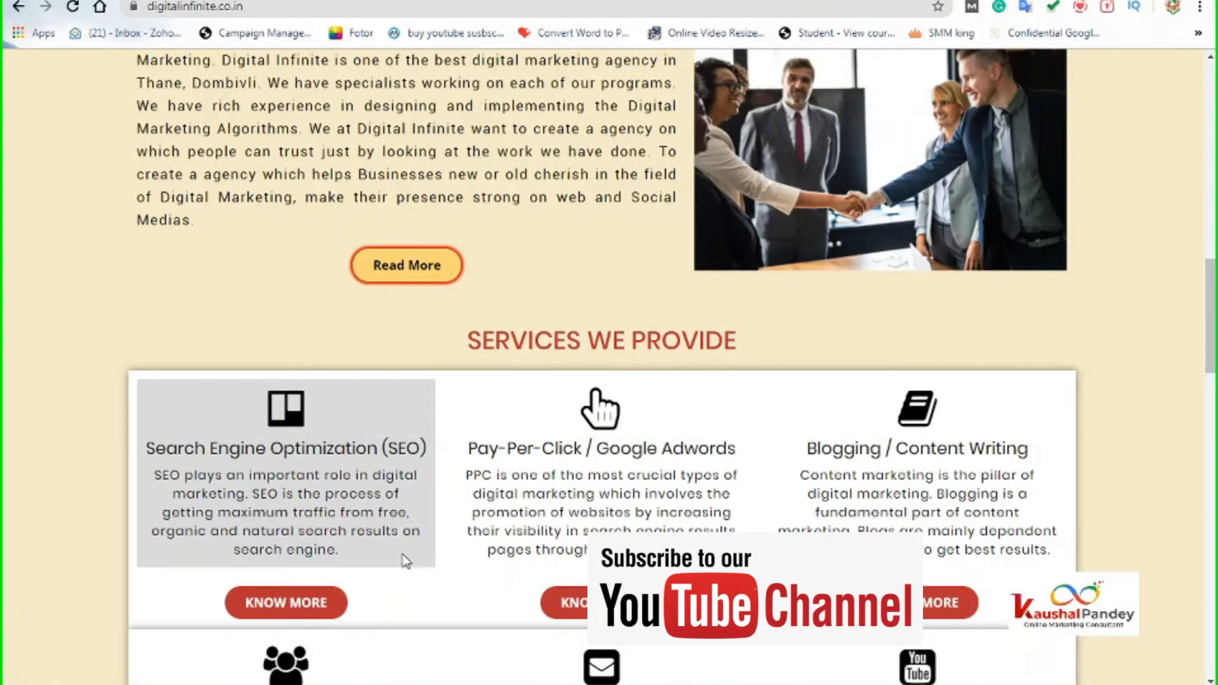
scroll(570, 560, "up", 8)
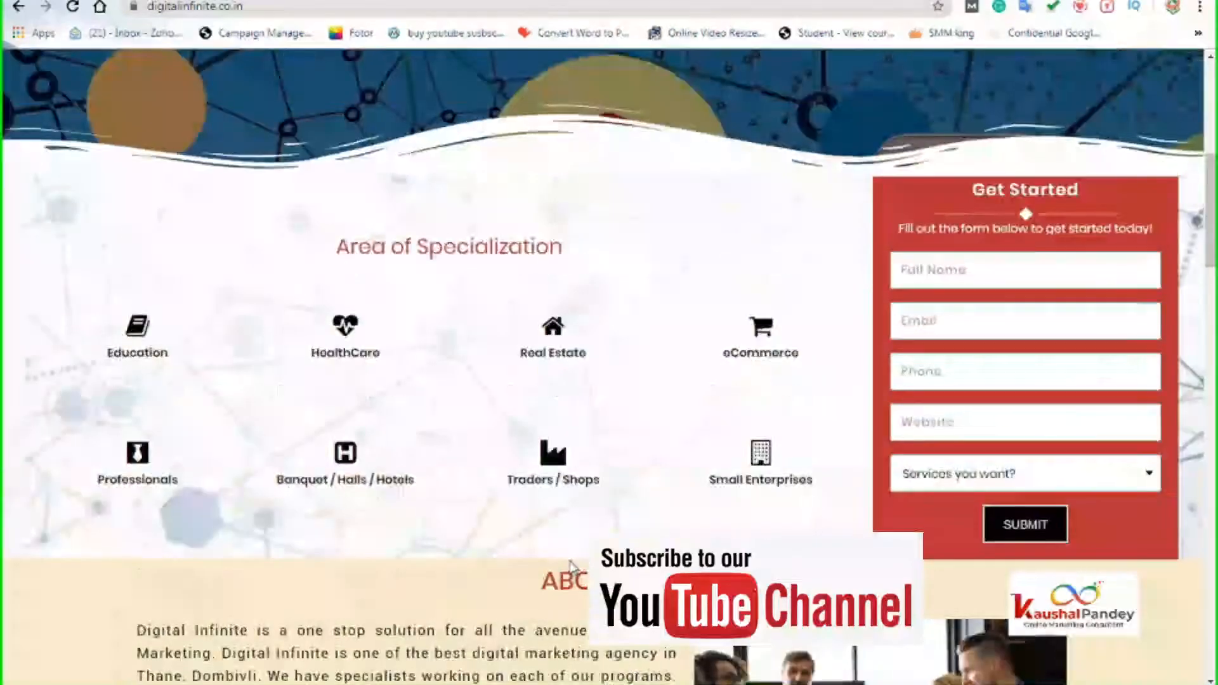
scroll(569, 561, "up", 8)
mouse_move(698, 119)
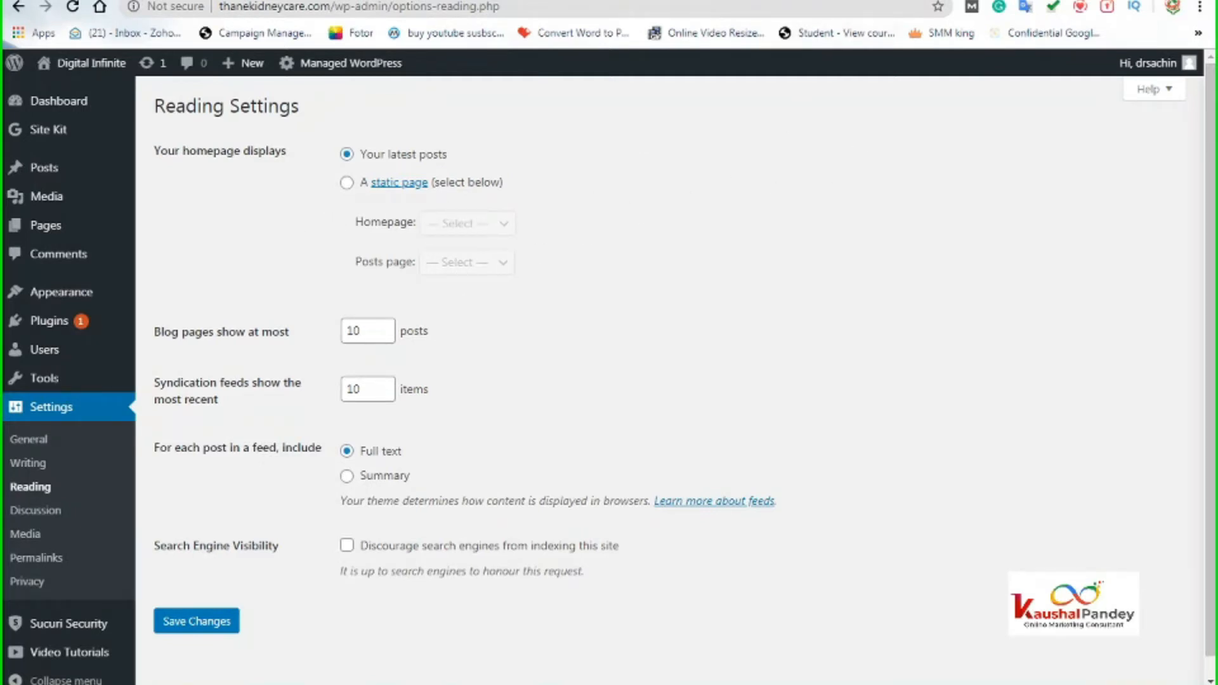
- Shorten the Social Media Marketing page's address to the root domain digitalinfinite.co.in and load the home page
left_click(457, 0)
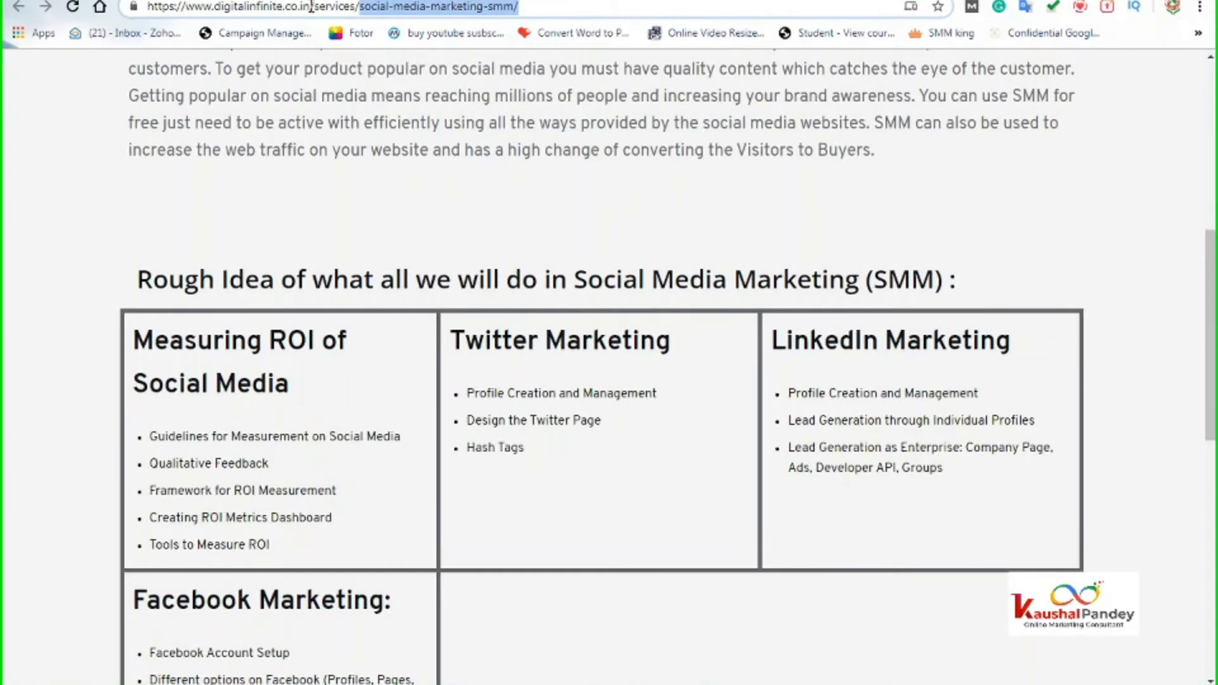
left_click_drag(307, 8, 672, 3)
key("BackSpace")
key("Return")
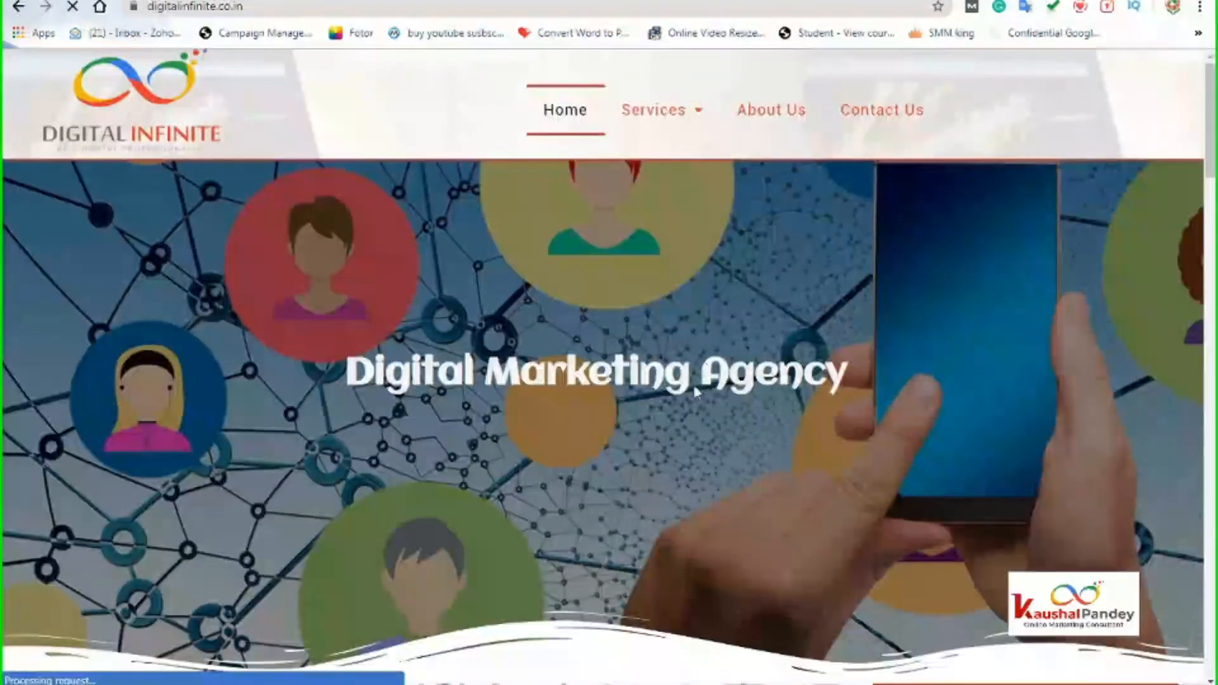
scroll(413, 385, "down", 10)
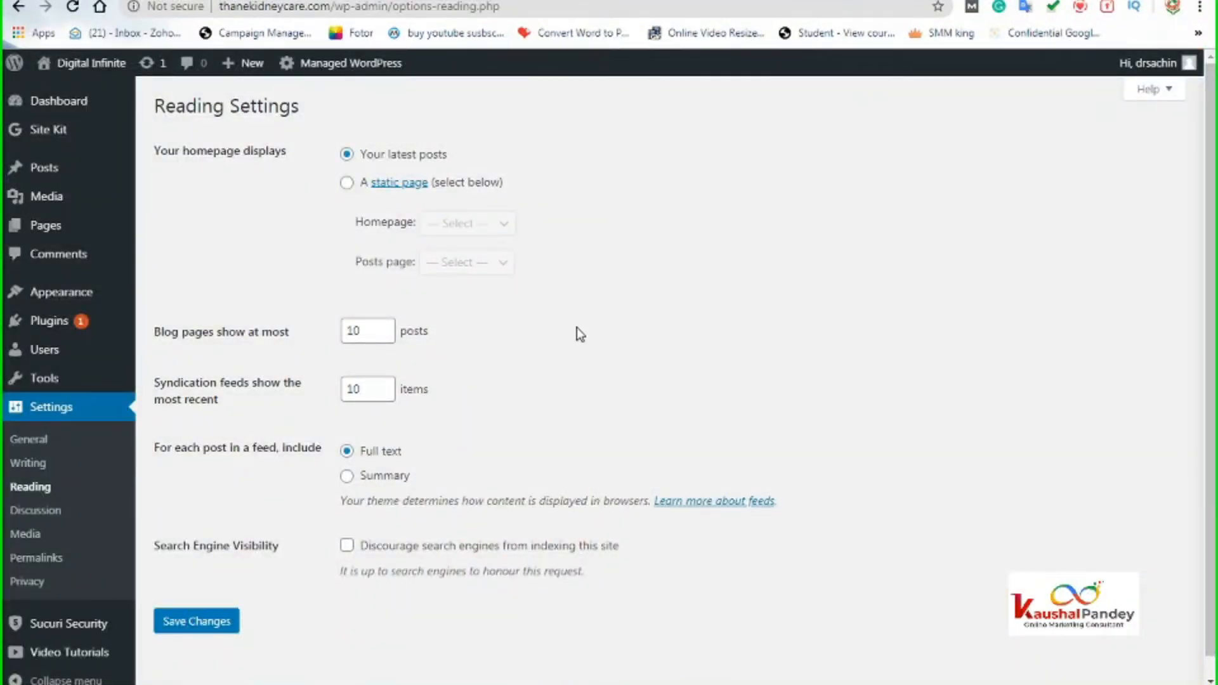
- Examine the Reading Settings in WordPress, including the maximum number of posts shown on blog pages
mouse_move(47, 234)
scroll(532, 432, "down", 1)
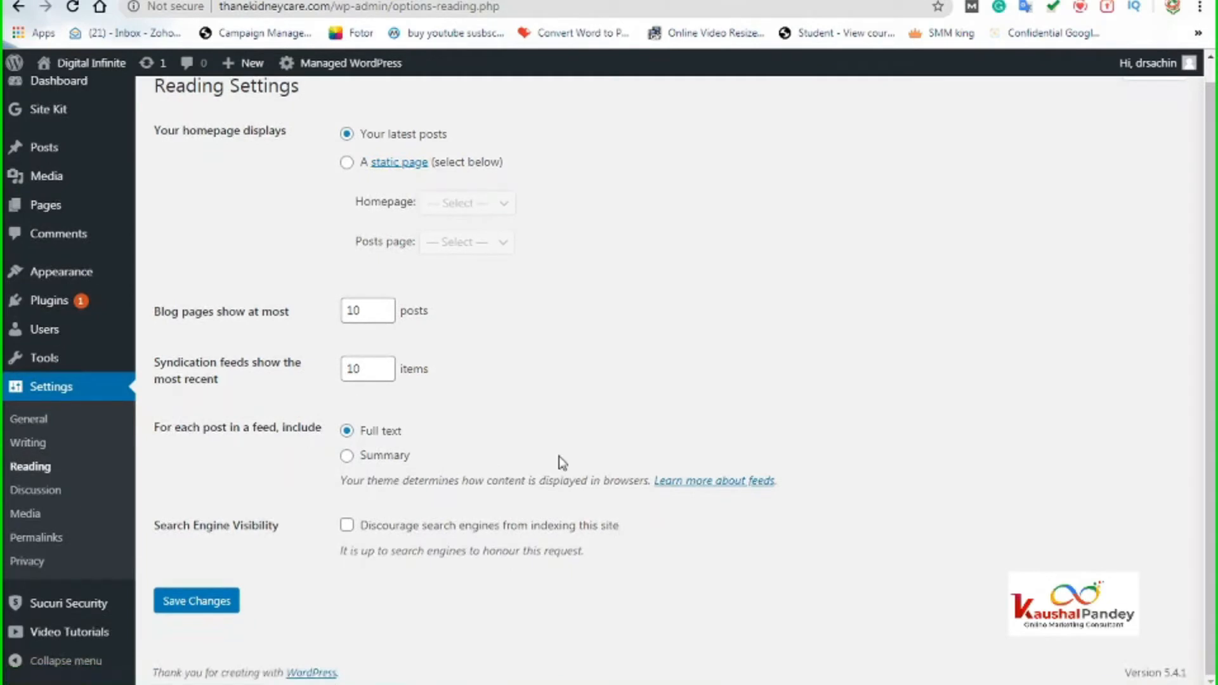
double_click(364, 309)
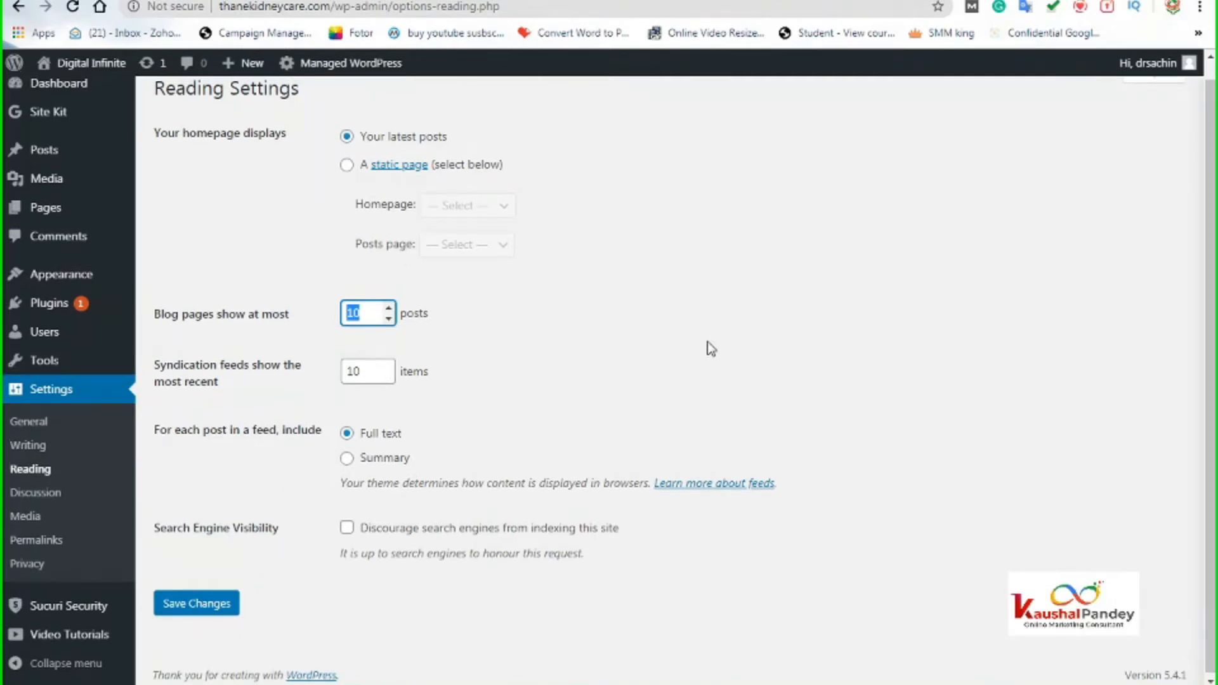
scroll(476, 425, "up", 1)
- Open the Discussion Settings and examine the comment, moderation and avatar options
left_click(40, 510)
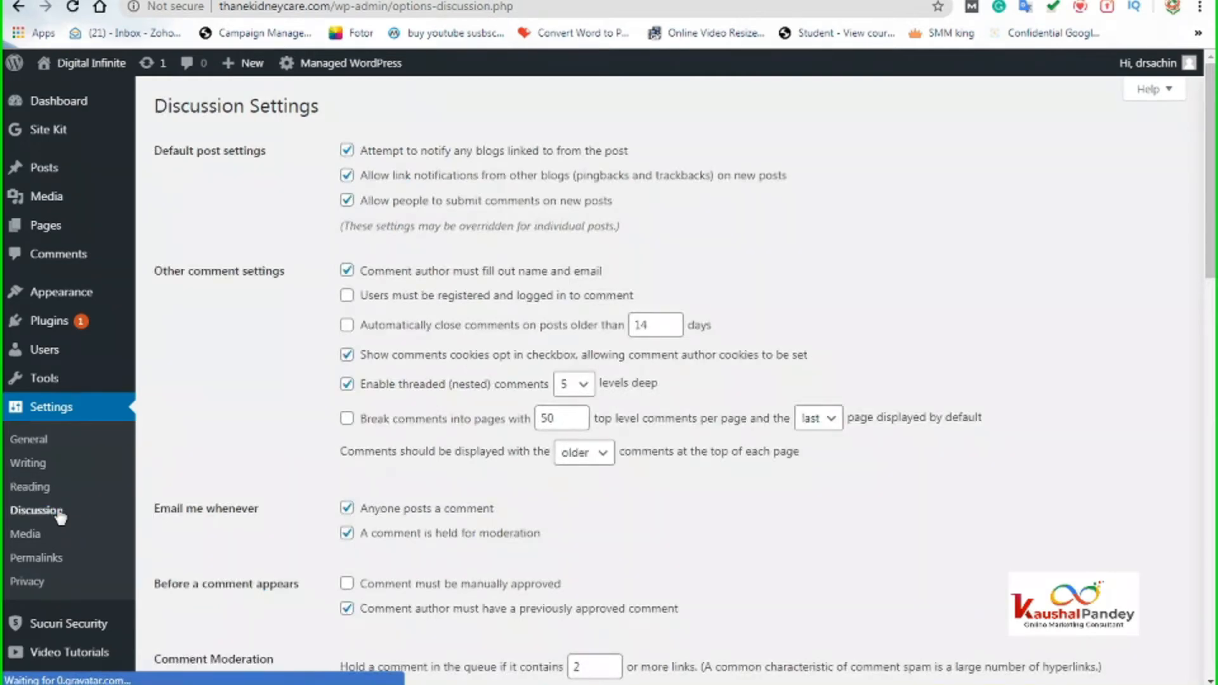
scroll(533, 552, "down", 15)
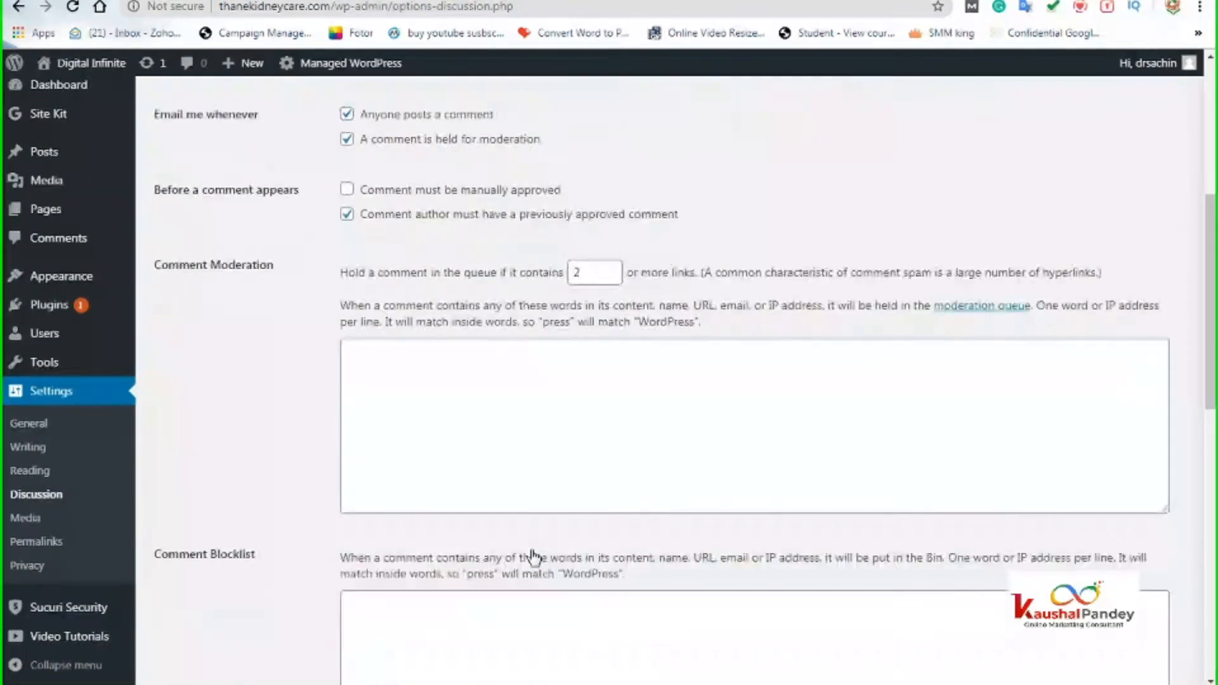
scroll(531, 552, "down", 2)
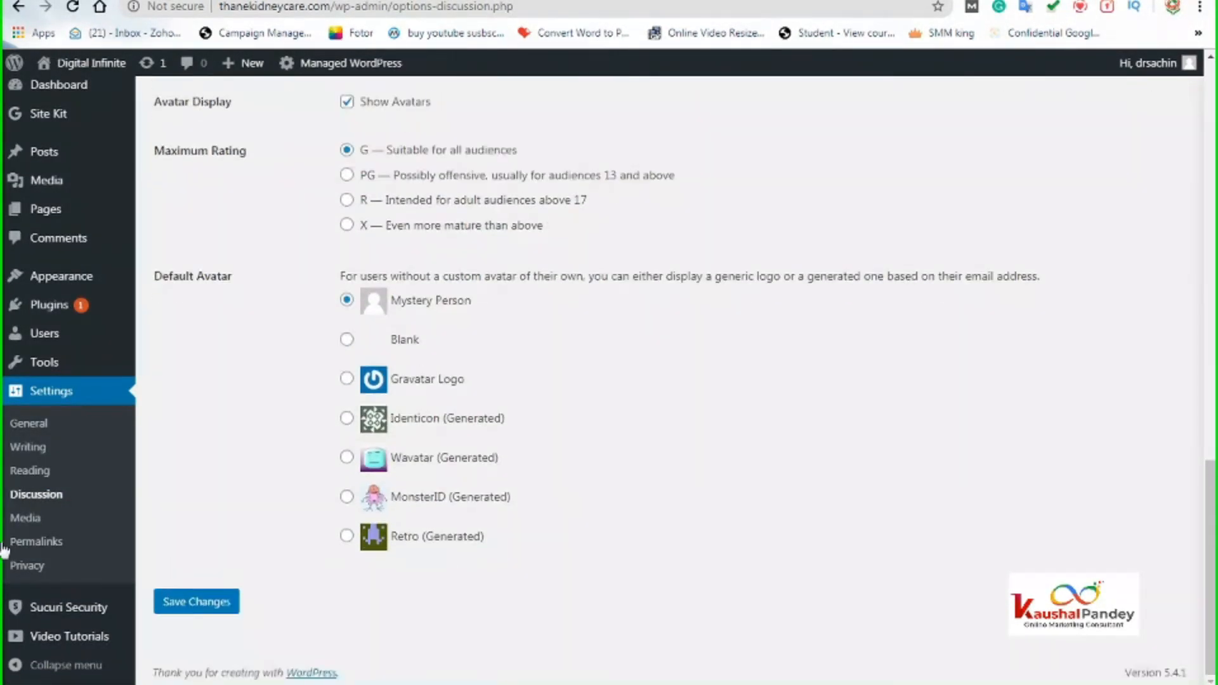
scroll(299, 556, "up", 9)
scroll(300, 556, "up", 10)
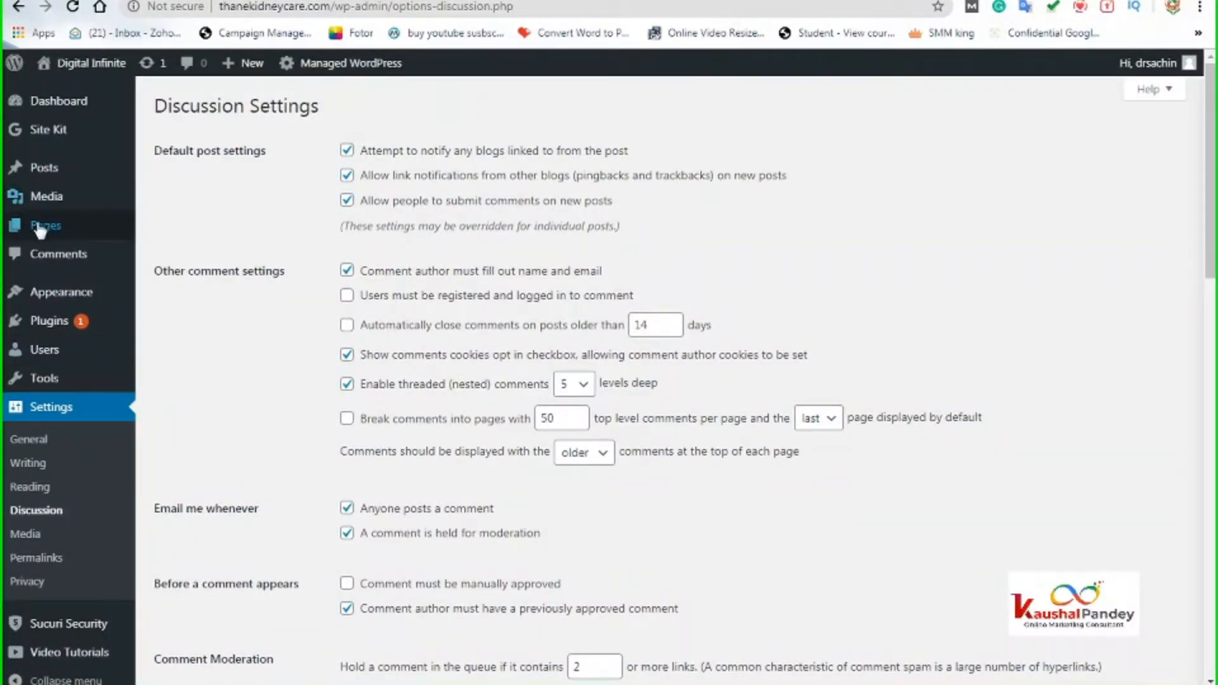
- Open the list of all the site's pages
left_click(36, 235)
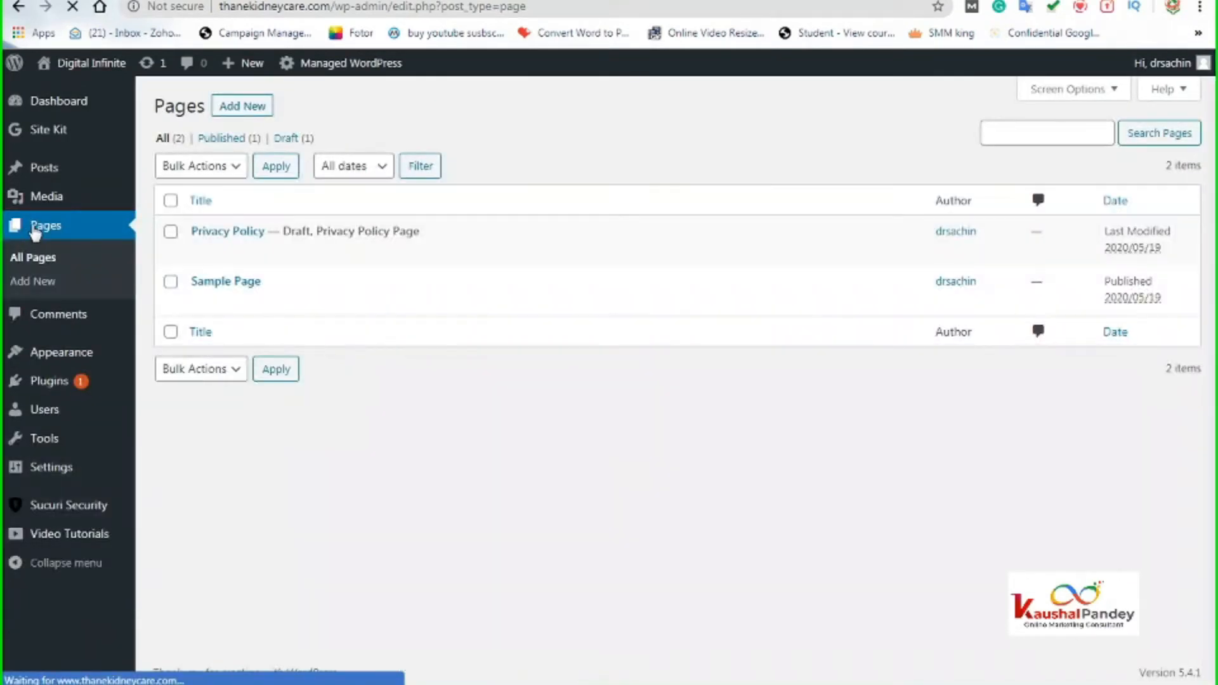
mouse_move(212, 234)
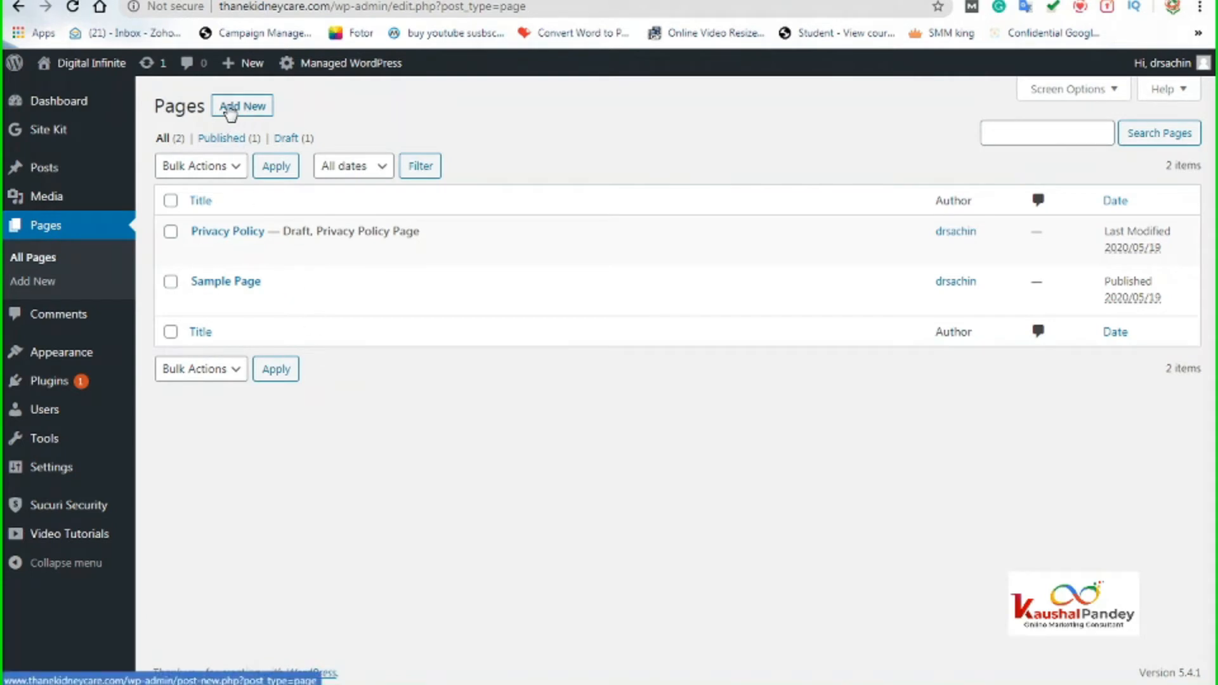
- Start a new page and browse the Block Editor welcome guide up to the Block Library, closing it there
left_click(230, 109)
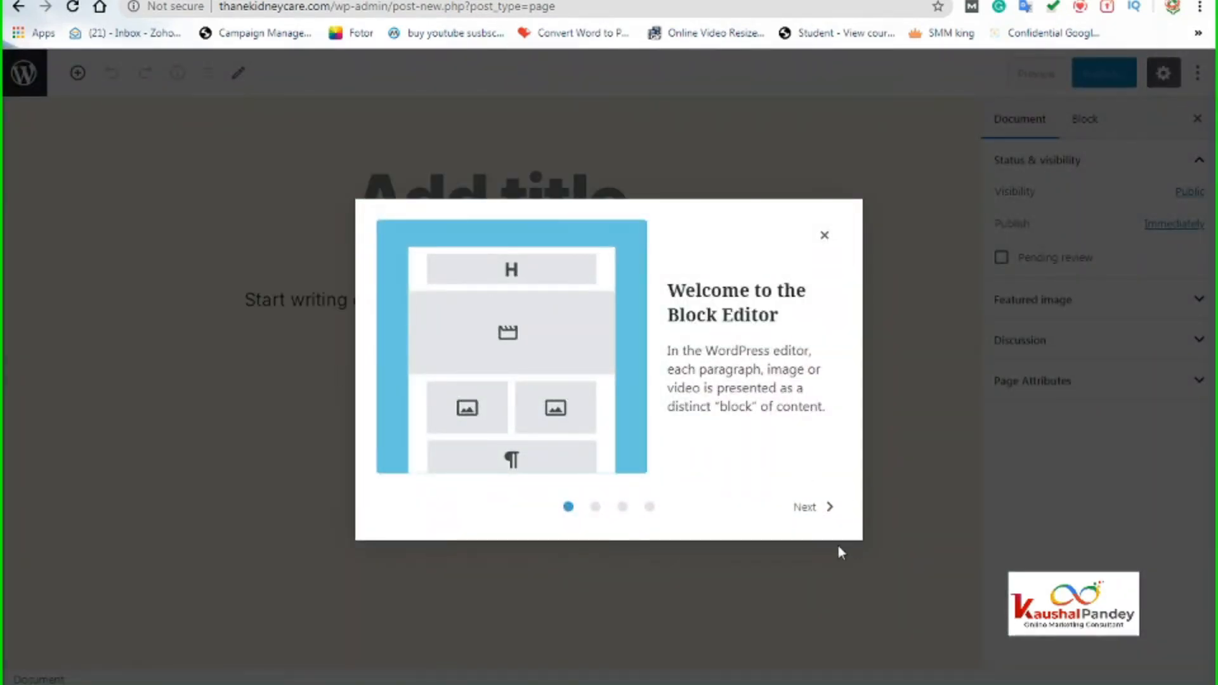
left_click(818, 509)
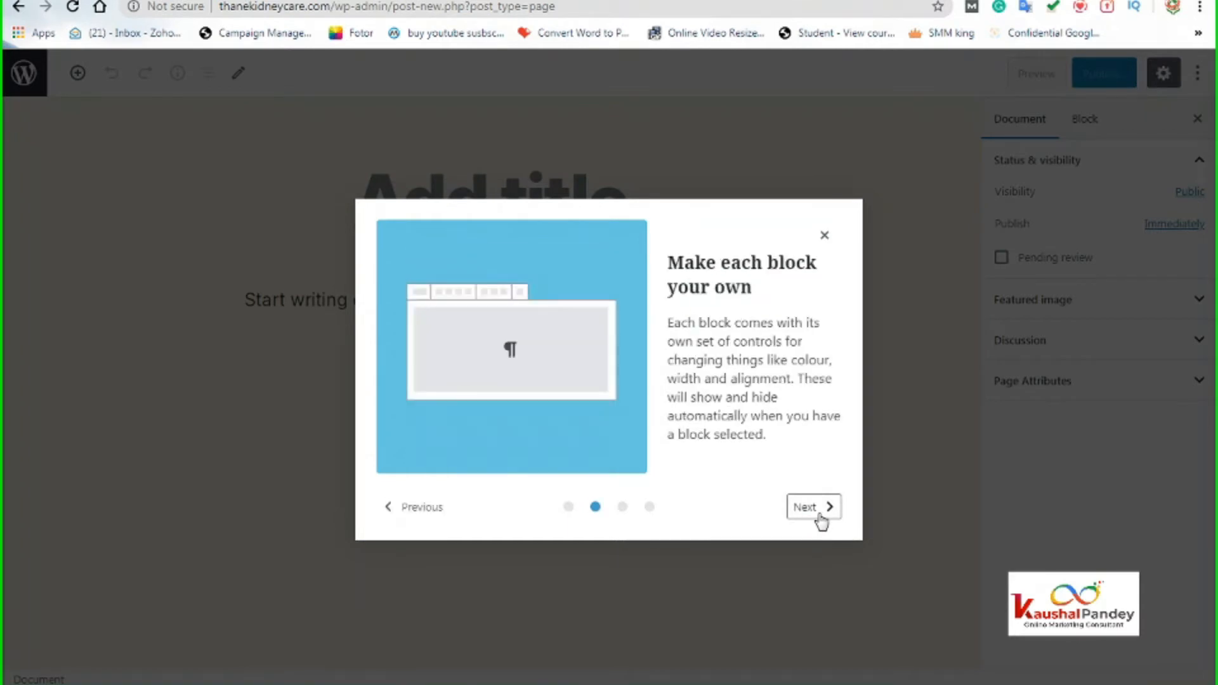
left_click(817, 511)
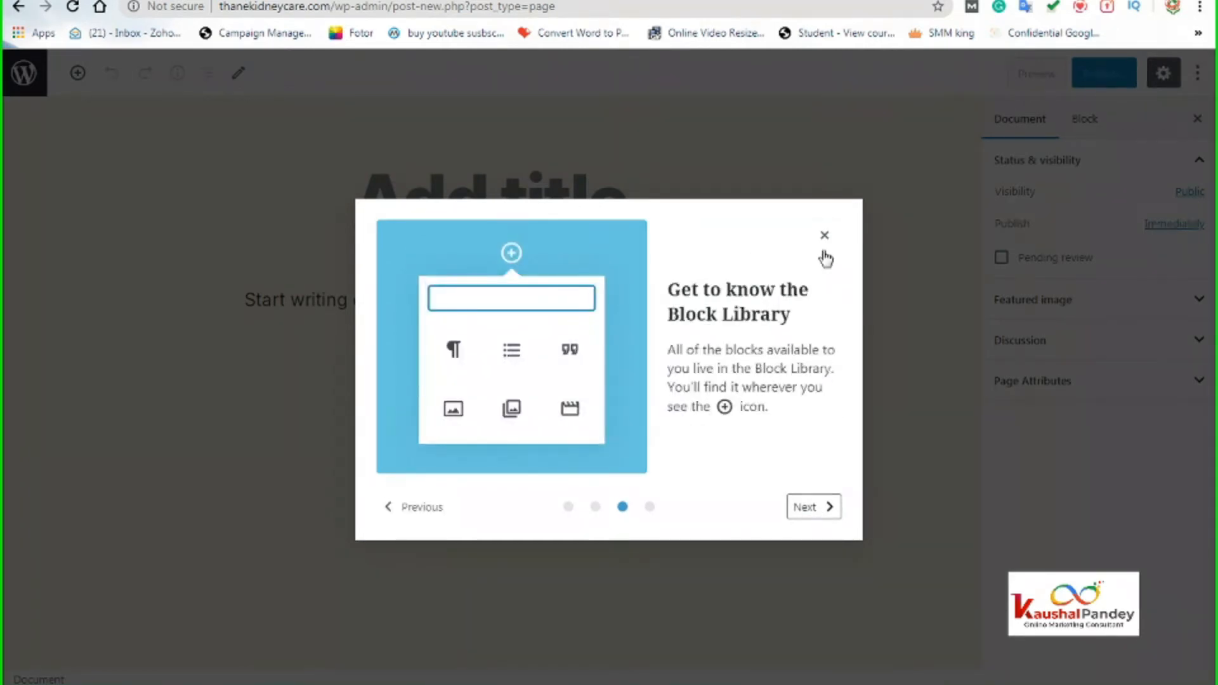
left_click(824, 235)
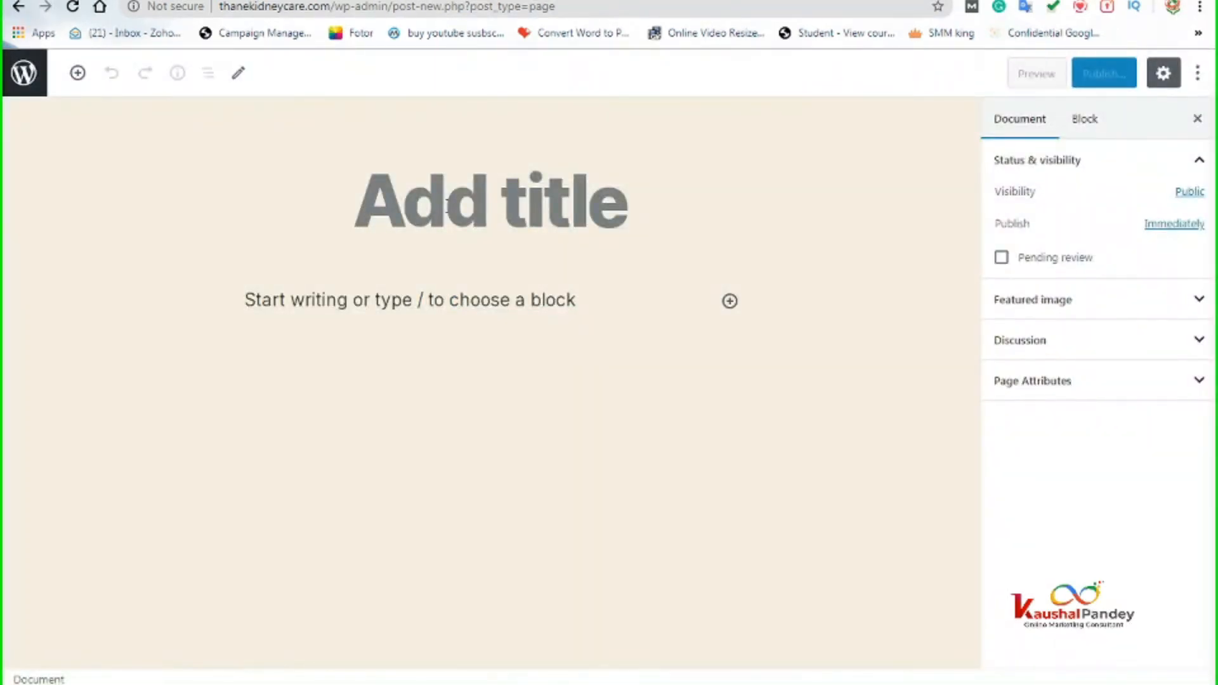
- Hide the document settings of the untitled page and return to the list of all pages
left_click(447, 205)
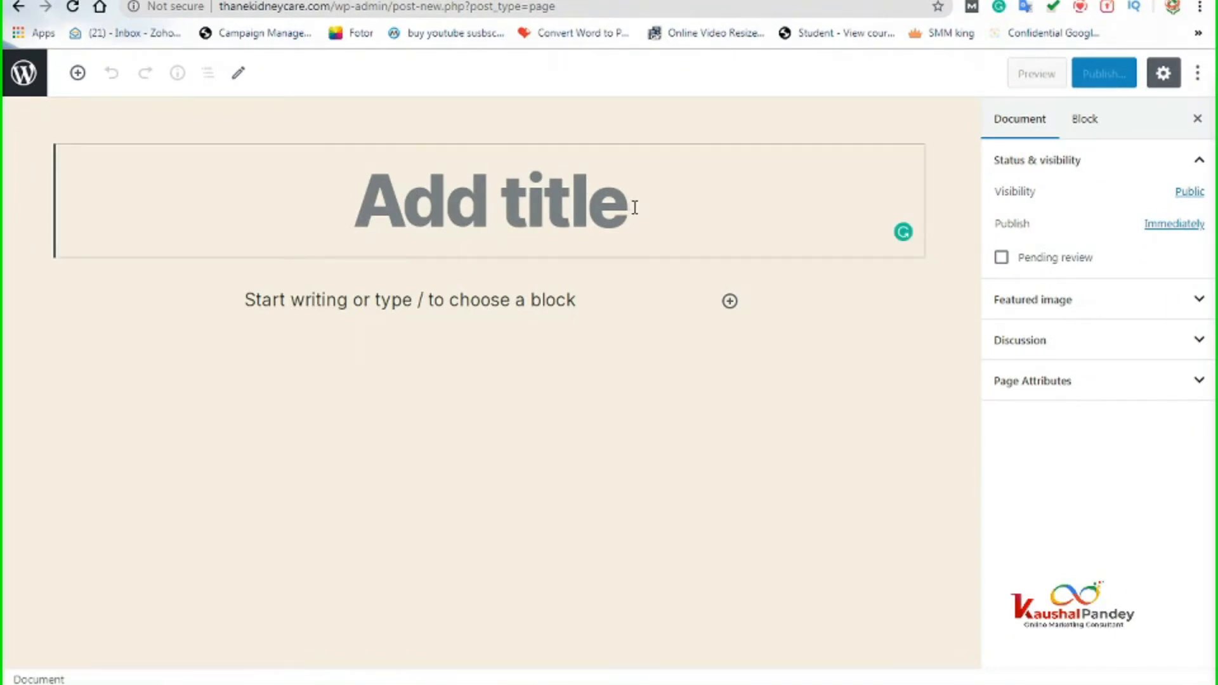
left_click(1198, 118)
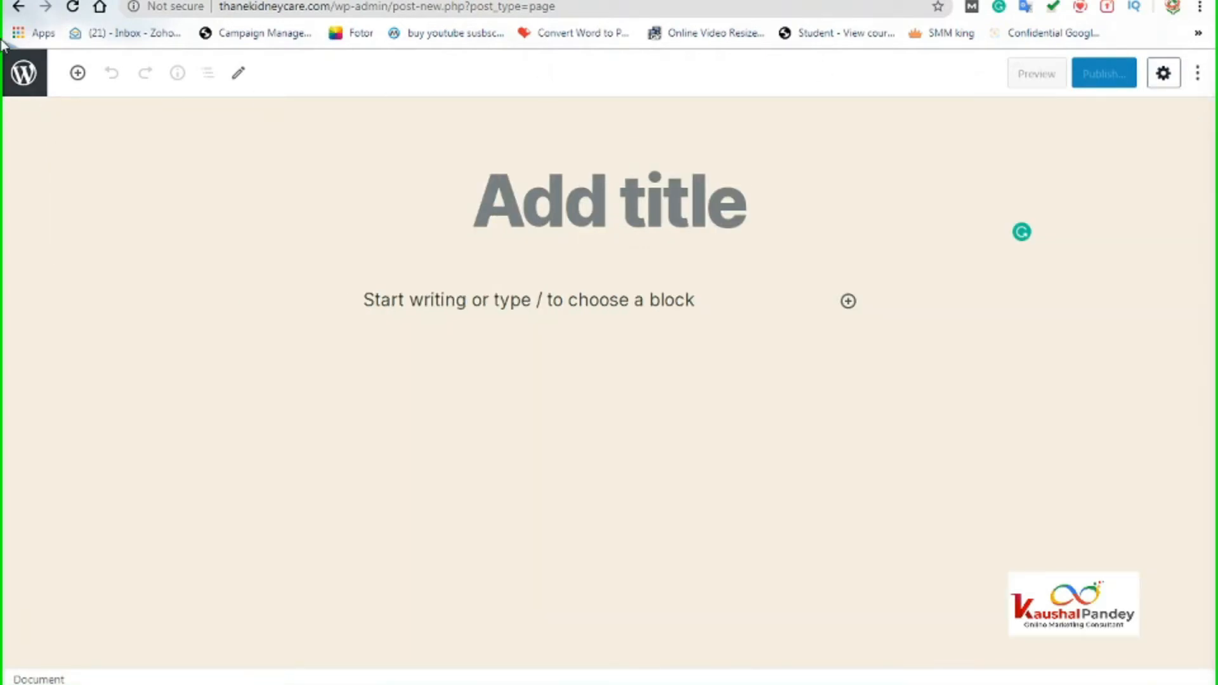
left_click(18, 8)
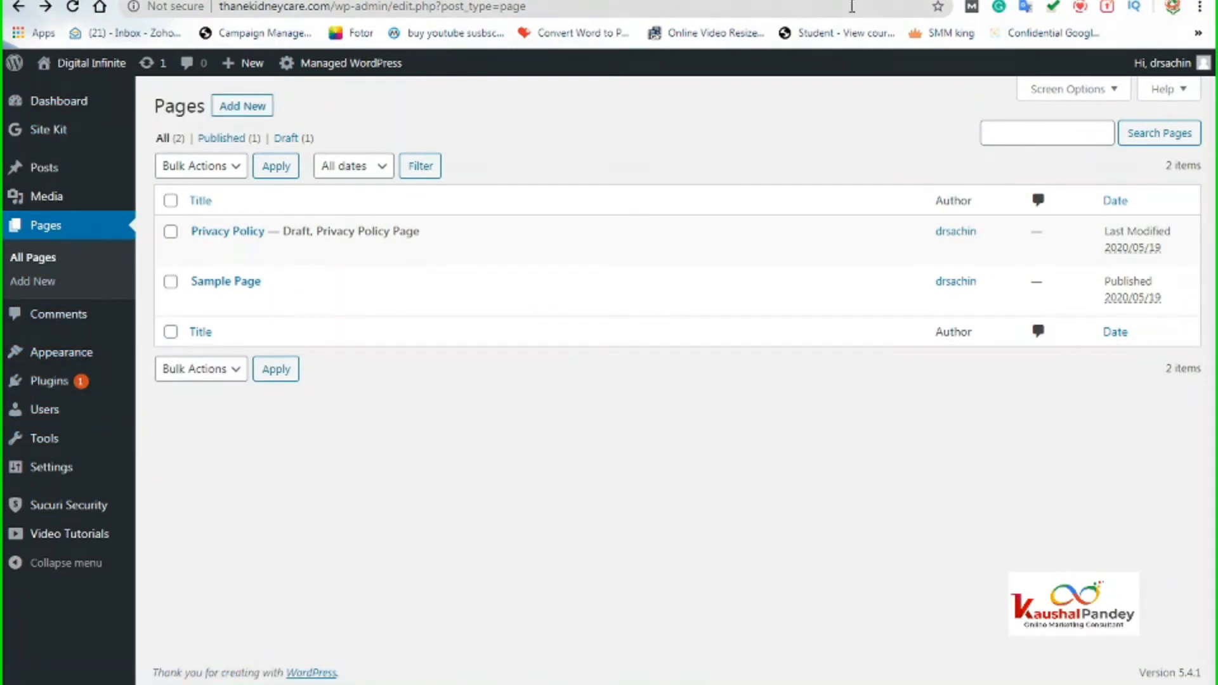
- Switch to the digitalinfinite.co.in site and examine its home page from the About Us section up to the header
left_click(832, 1)
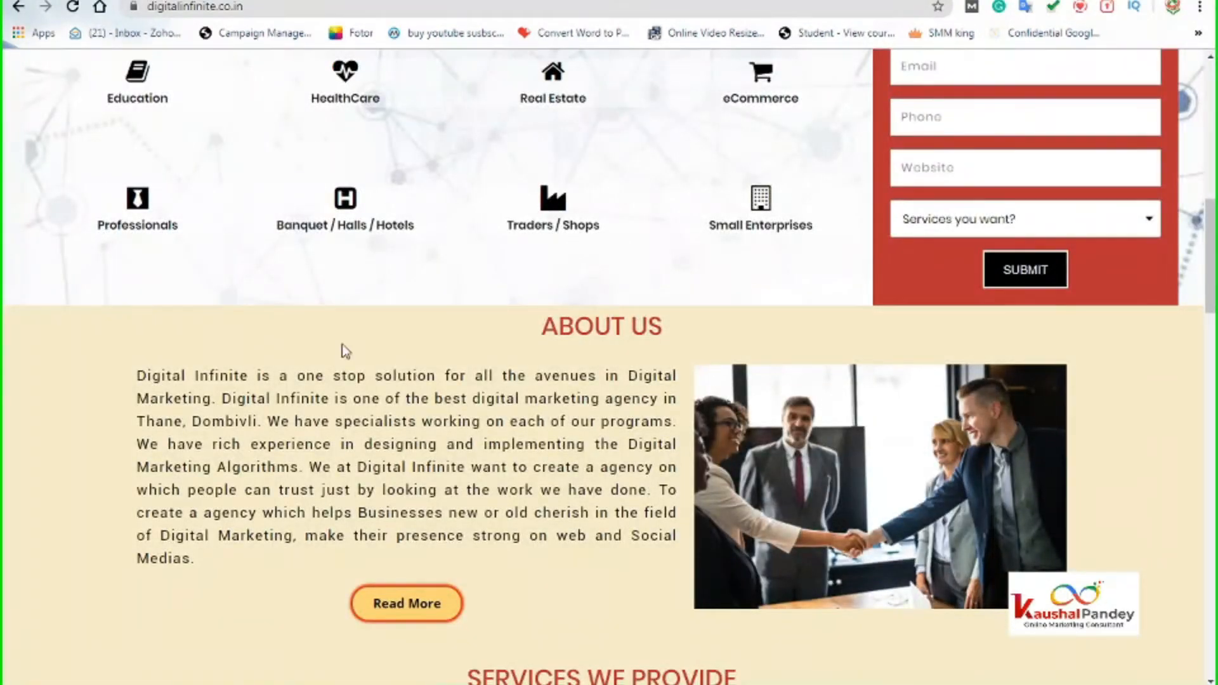
scroll(362, 557, "up", 5)
scroll(364, 552, "up", 5)
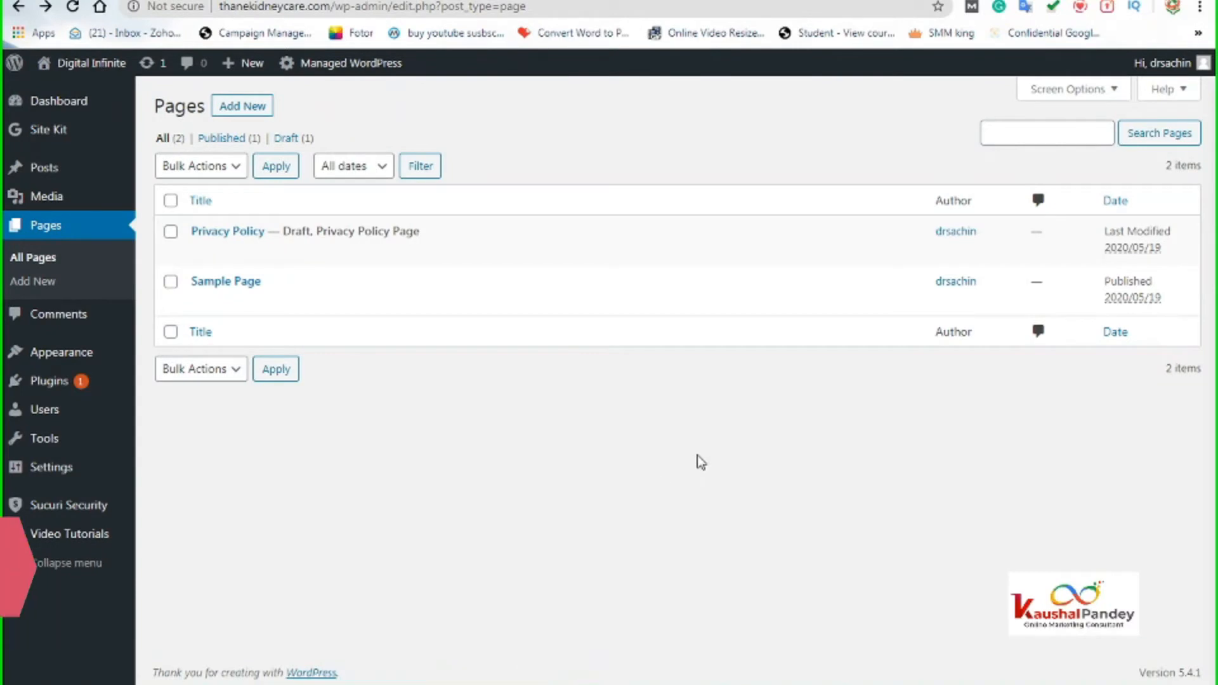
- Go from the site's installed themes to adding a new one and search the theme directory for "ocean wp"
mouse_move(64, 363)
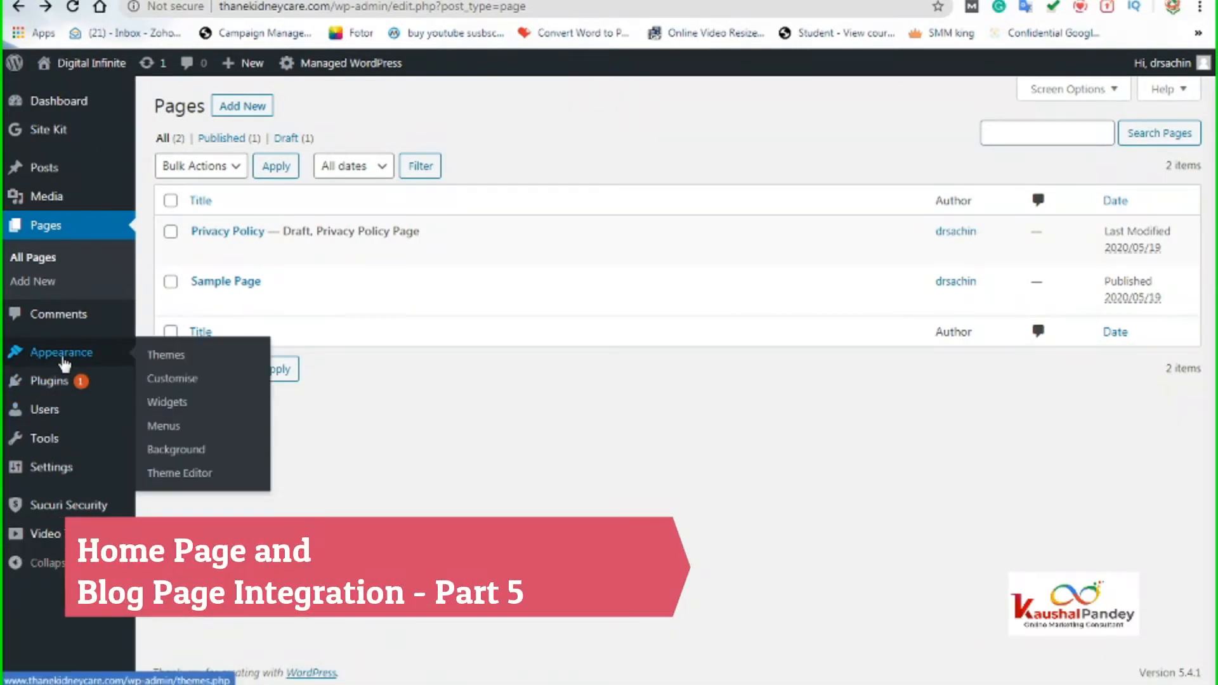
left_click(166, 360)
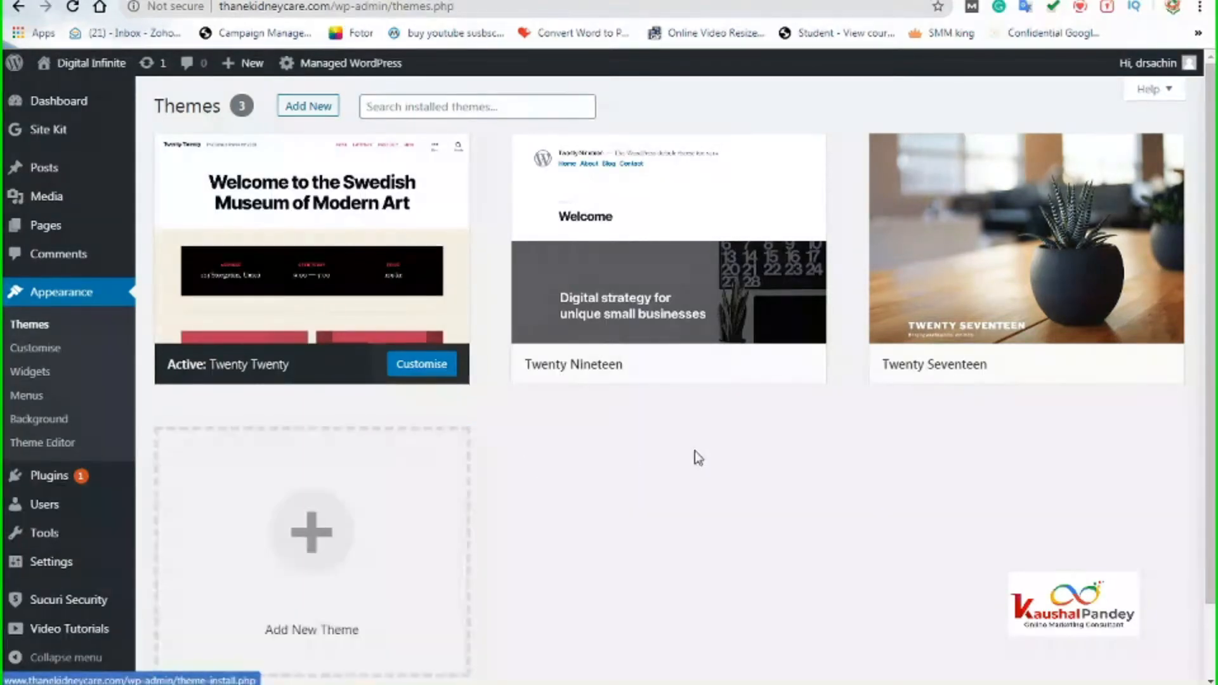
left_click(309, 109)
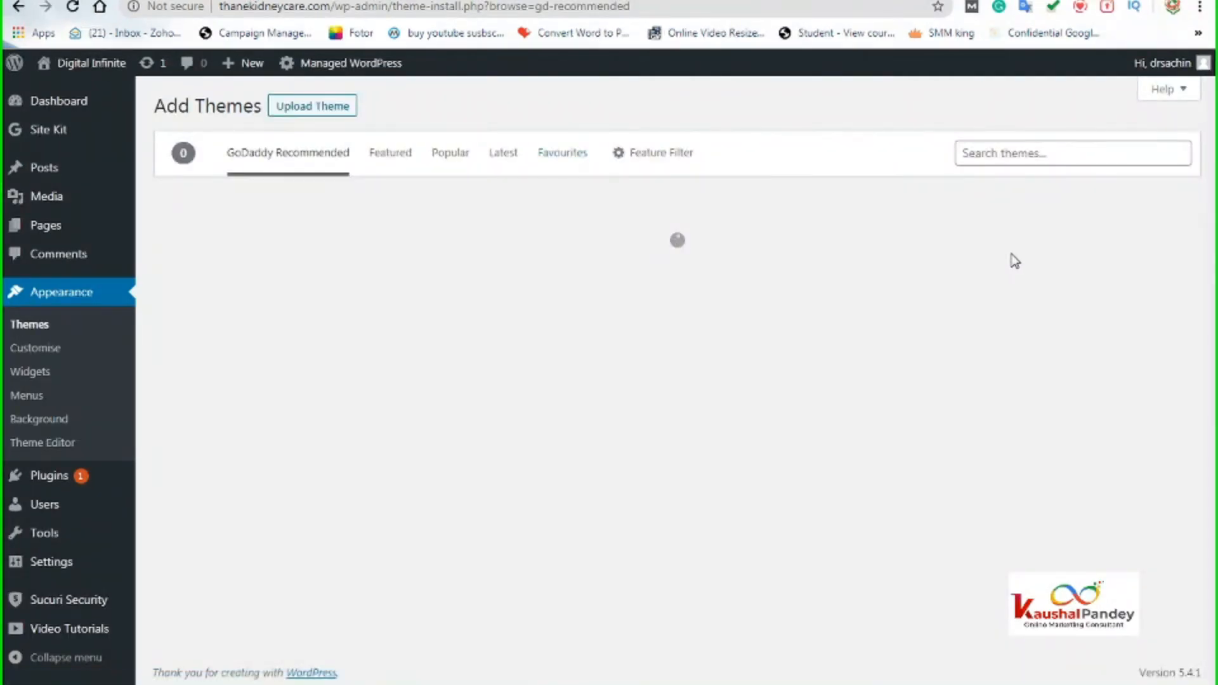
left_click(982, 154)
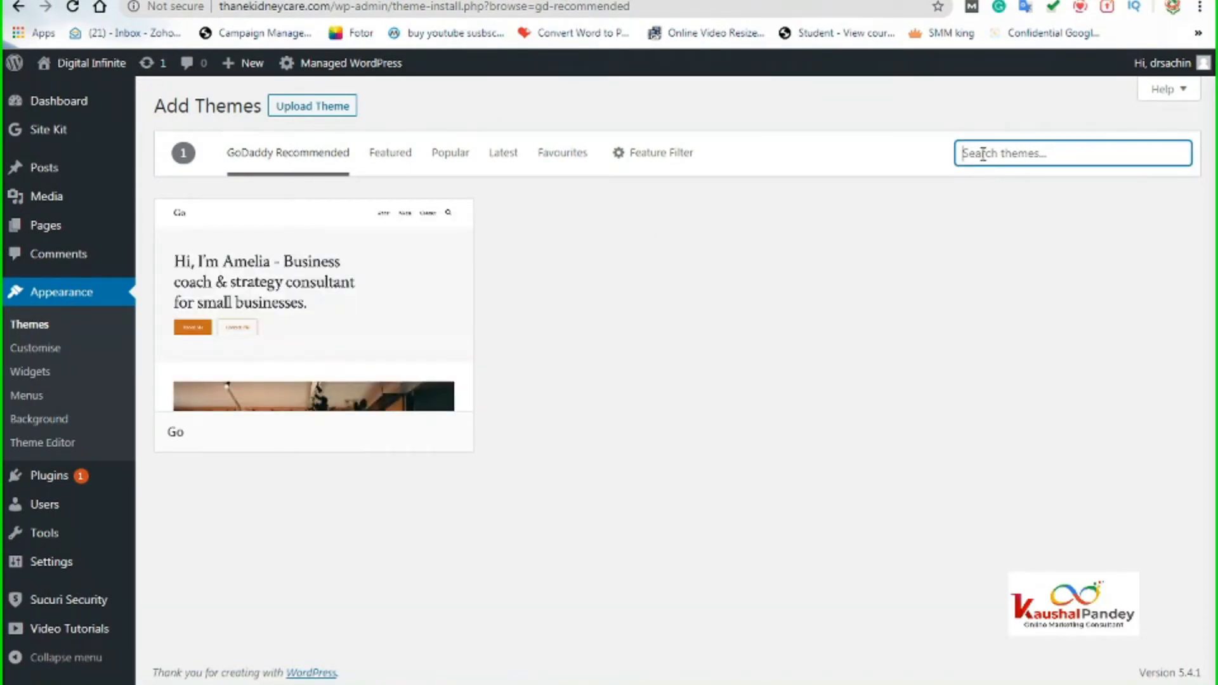
type("ocean wp")
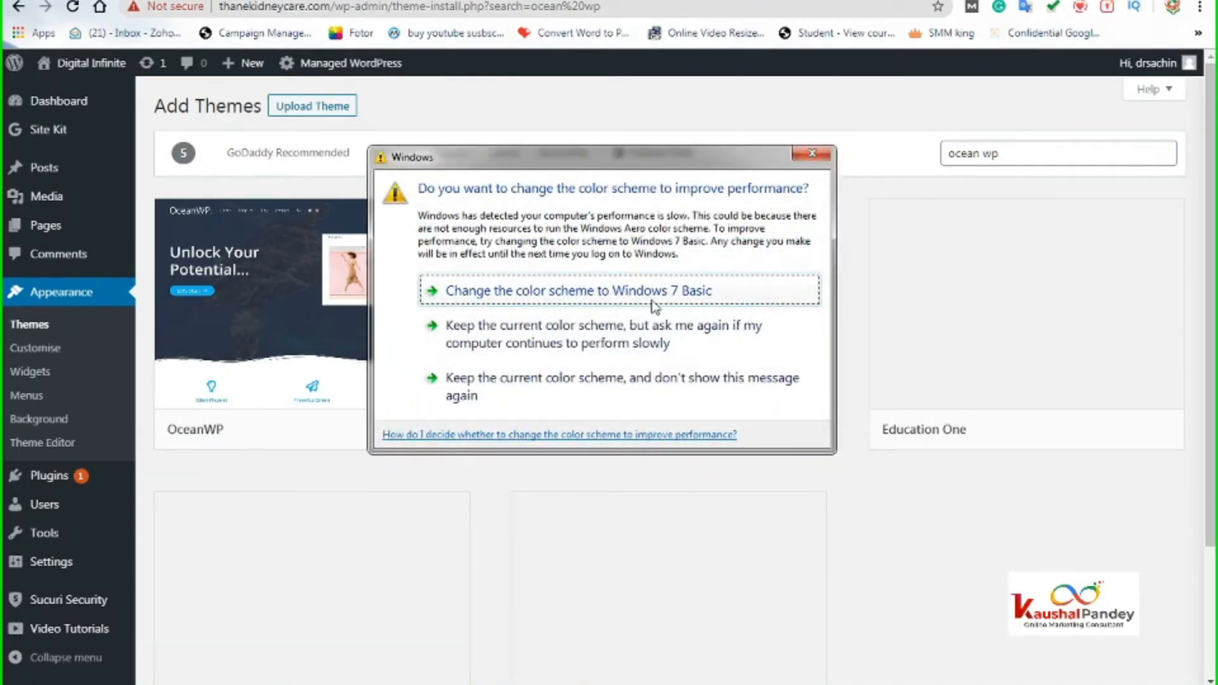
- Keep the current Windows color scheme with no further prompts, and install and activate the OceanWP theme
left_click(623, 388)
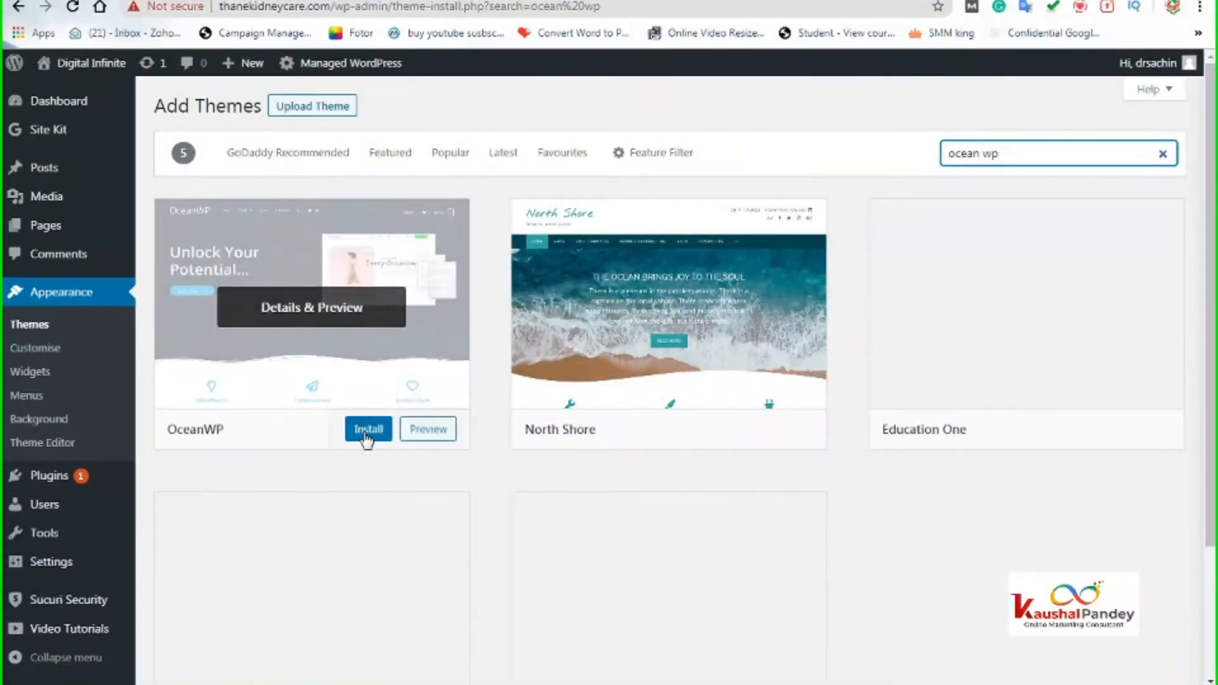
left_click(367, 437)
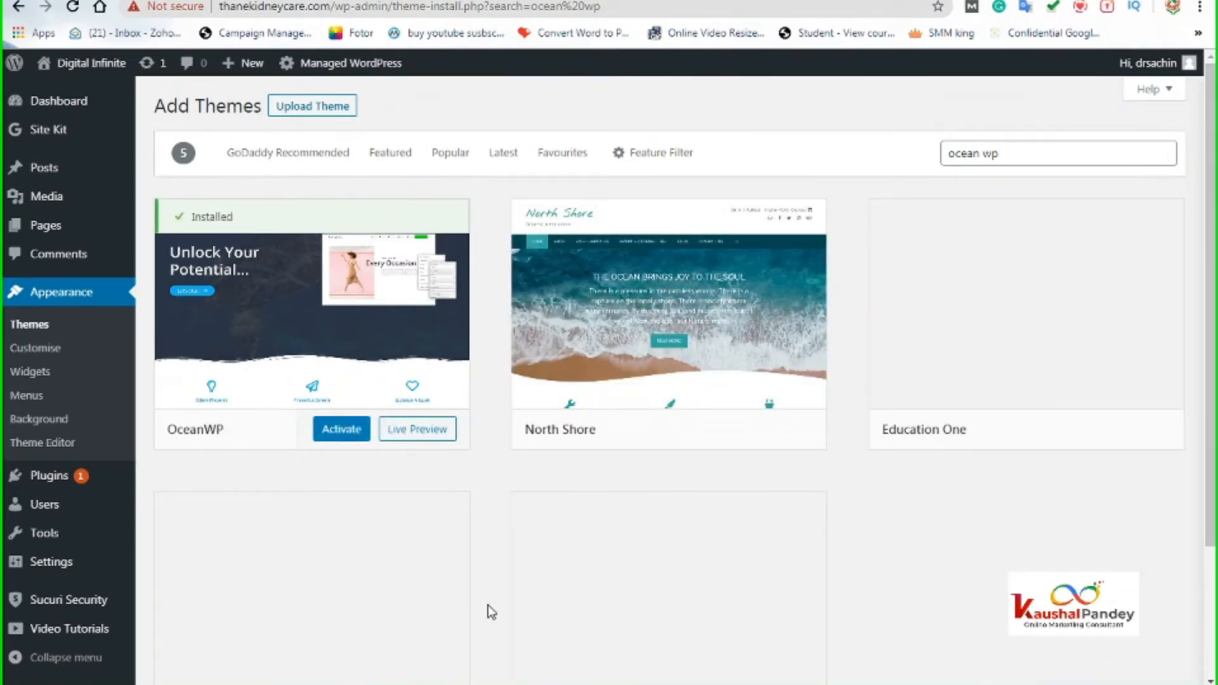
left_click(335, 437)
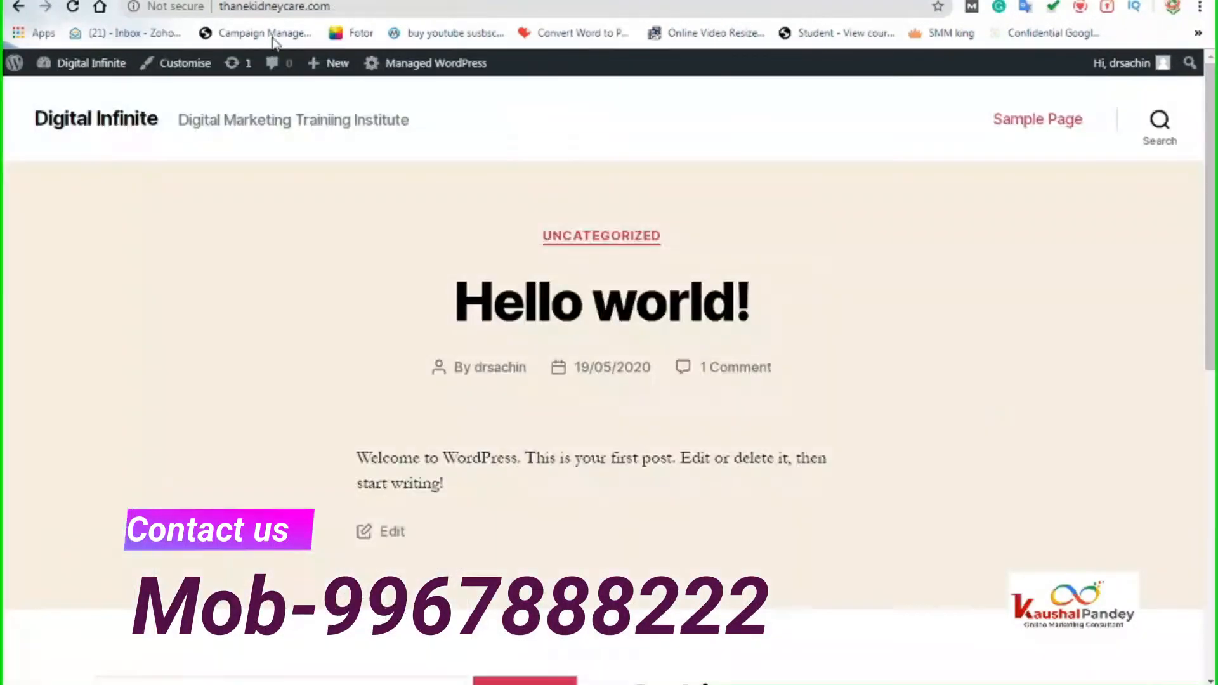
- Reload the thanekidneycare.com home page and examine the tagline and the Hello world! post in the new theme
left_click(276, 7)
key("Return")
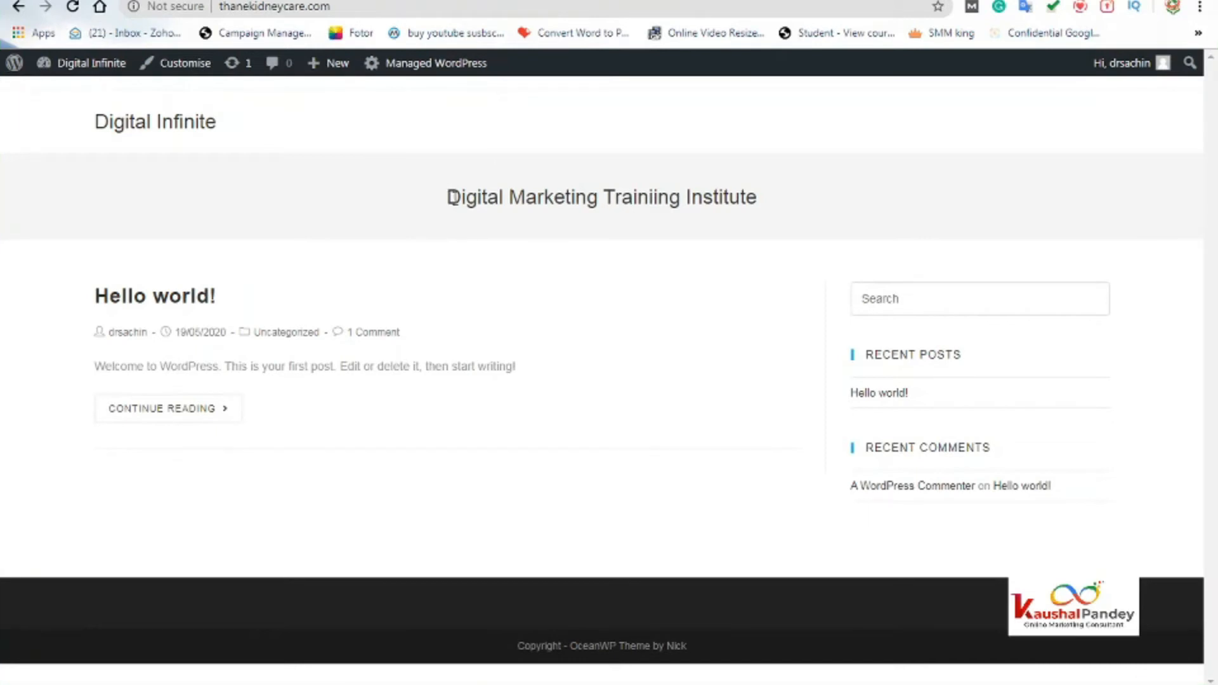
left_click_drag(447, 200, 806, 207)
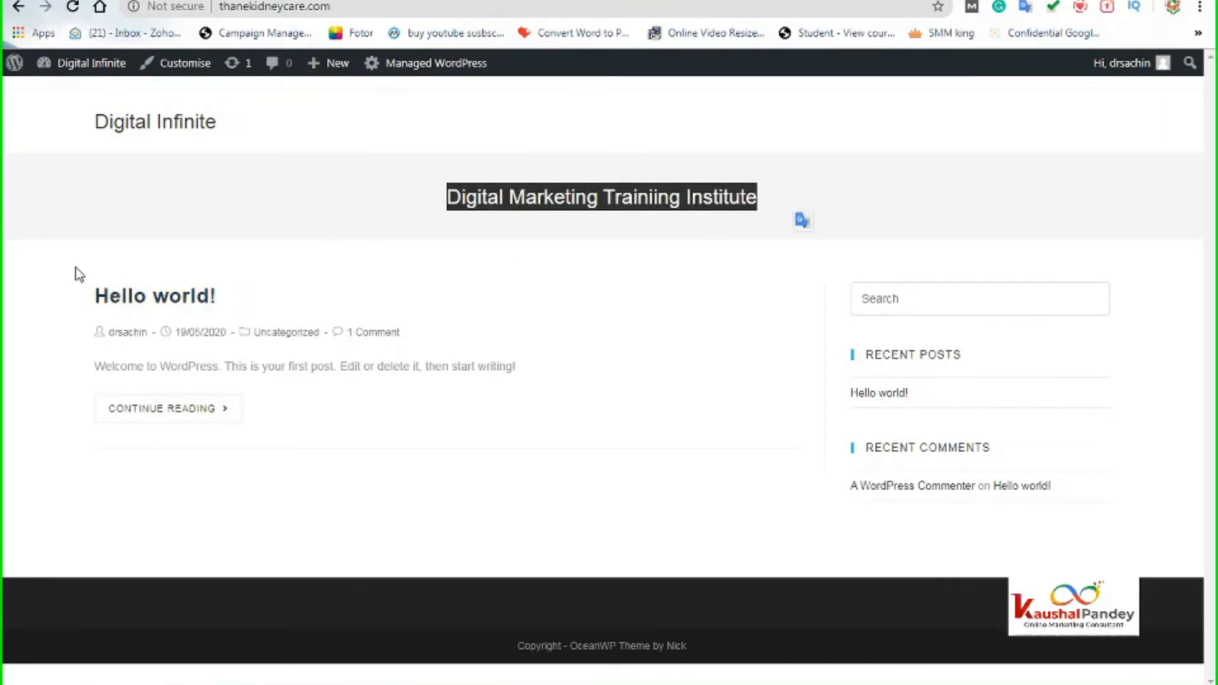
left_click_drag(75, 269, 574, 444)
left_click(298, 486)
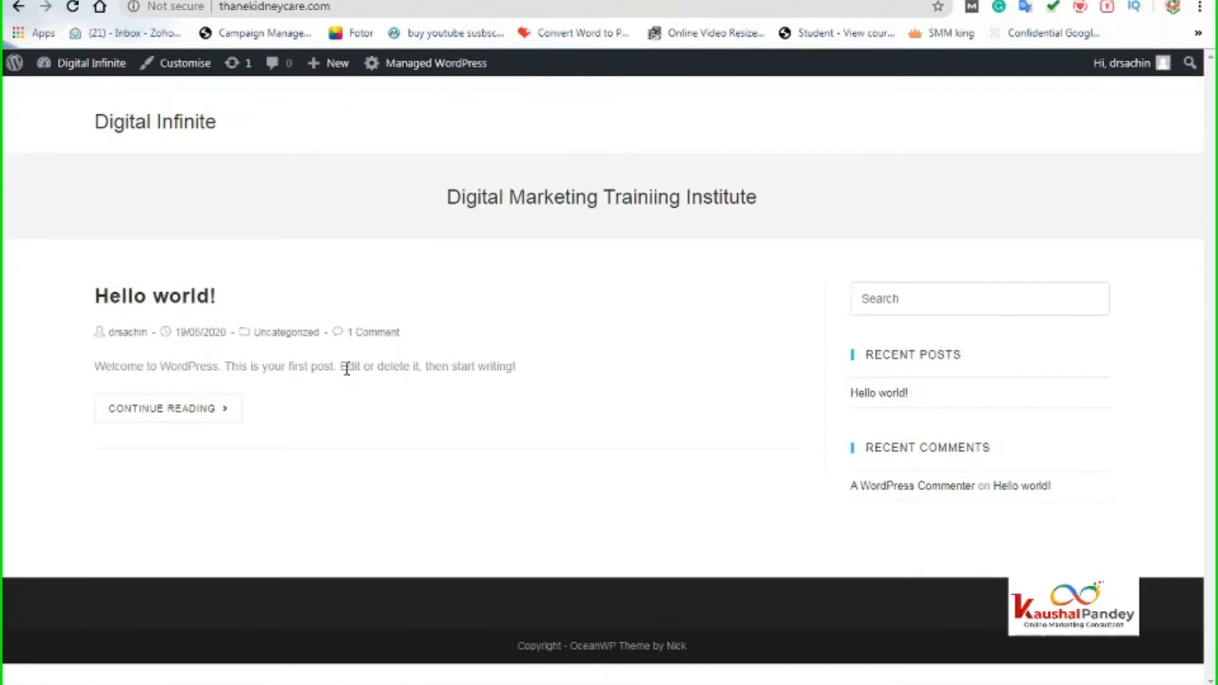
- Add a new page titled "Home Page" to the WordPress site and publish it
key("ctrl+shift+Tab")
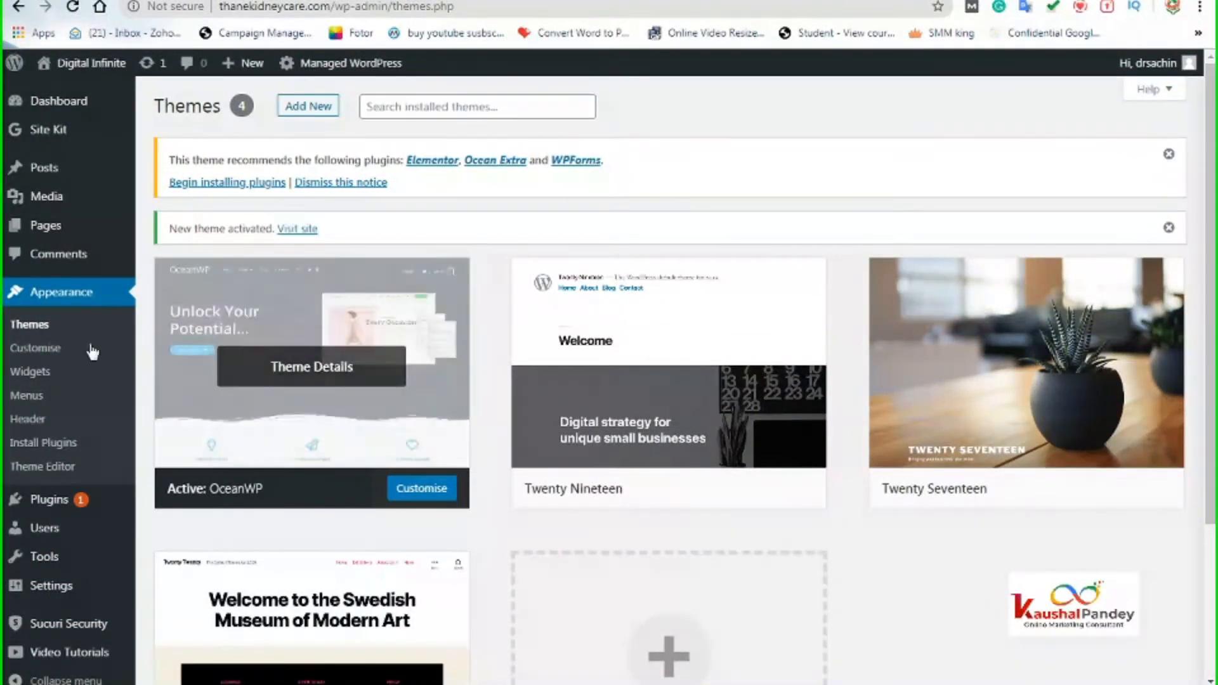
mouse_move(88, 243)
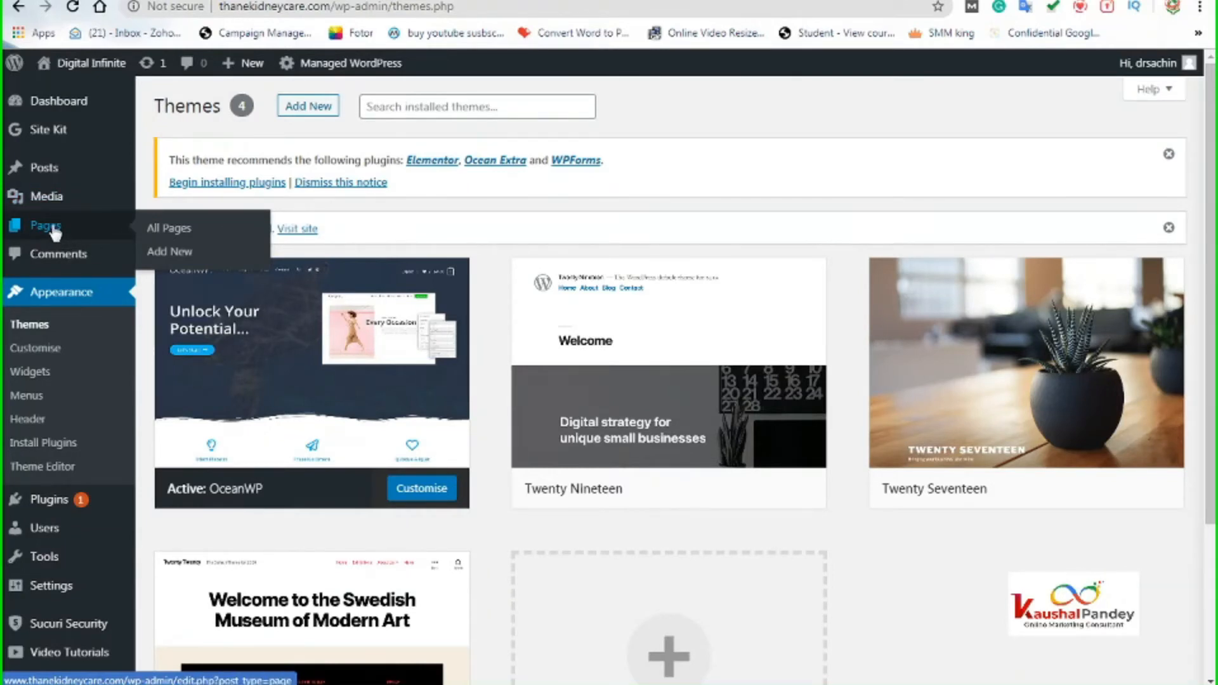
left_click(54, 231)
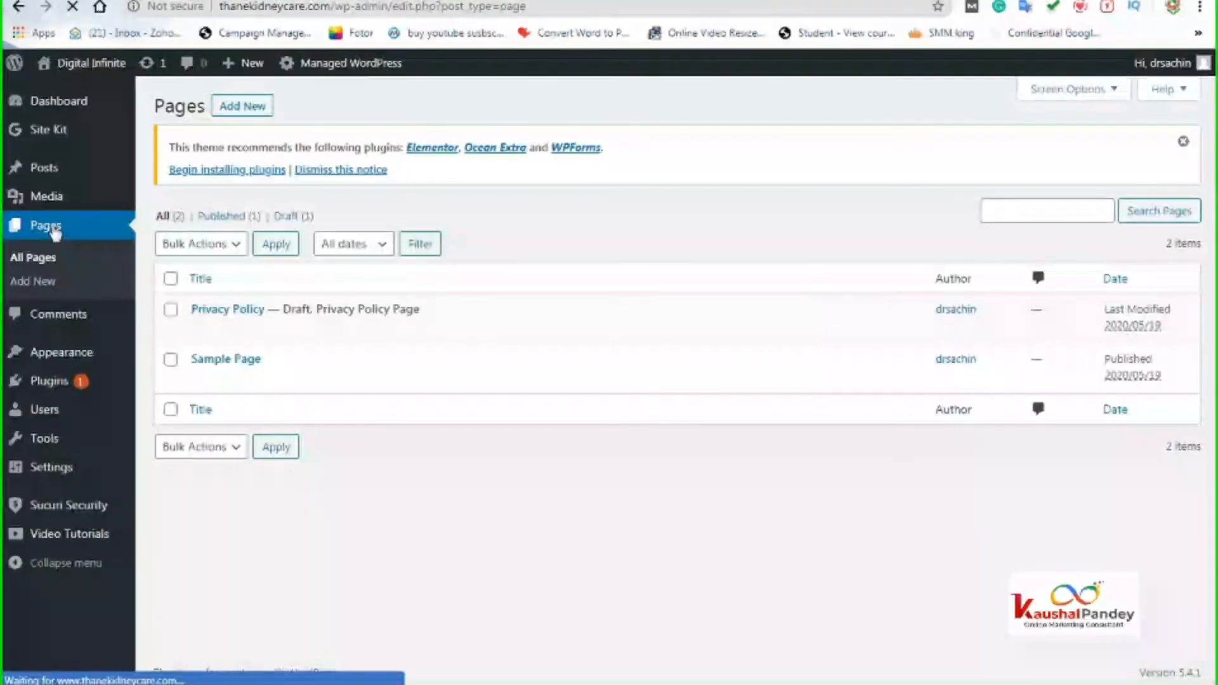
left_click(258, 108)
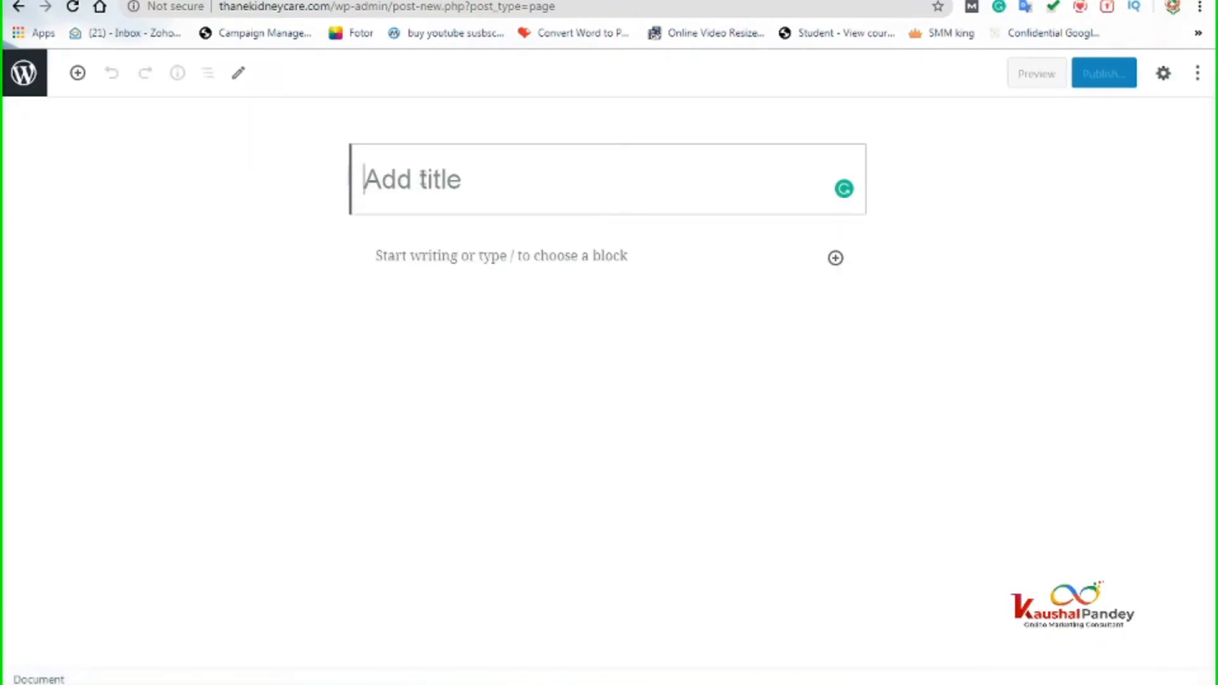
type("H")
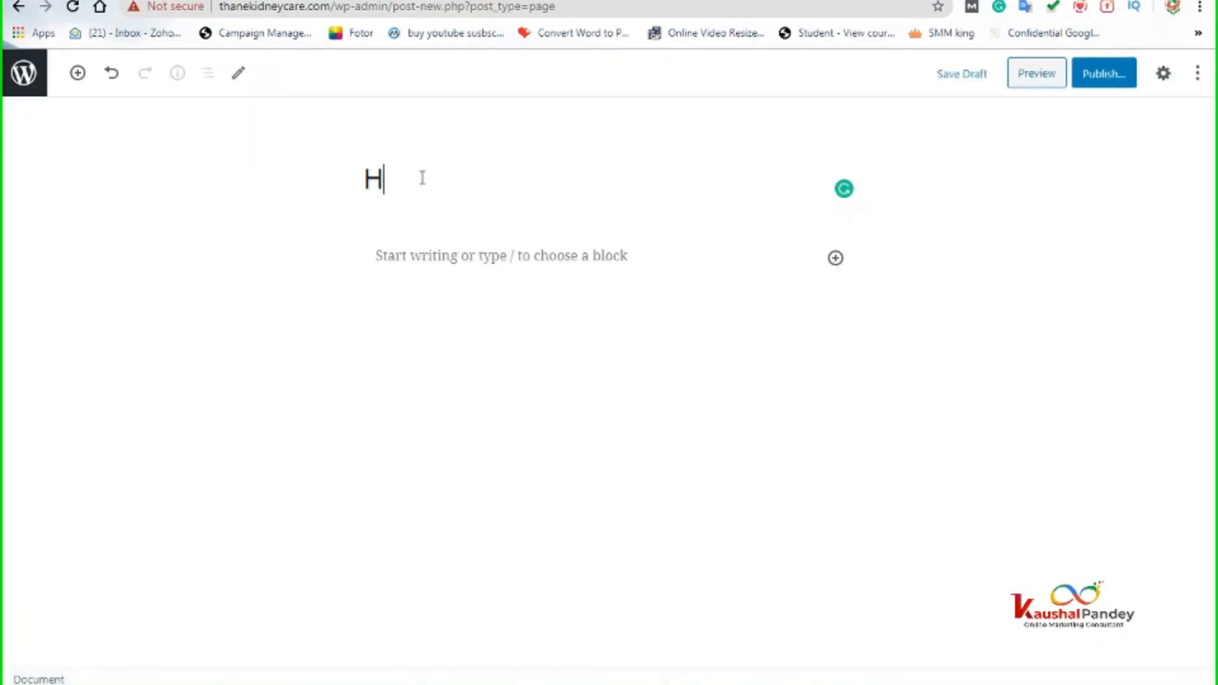
type("ome Page")
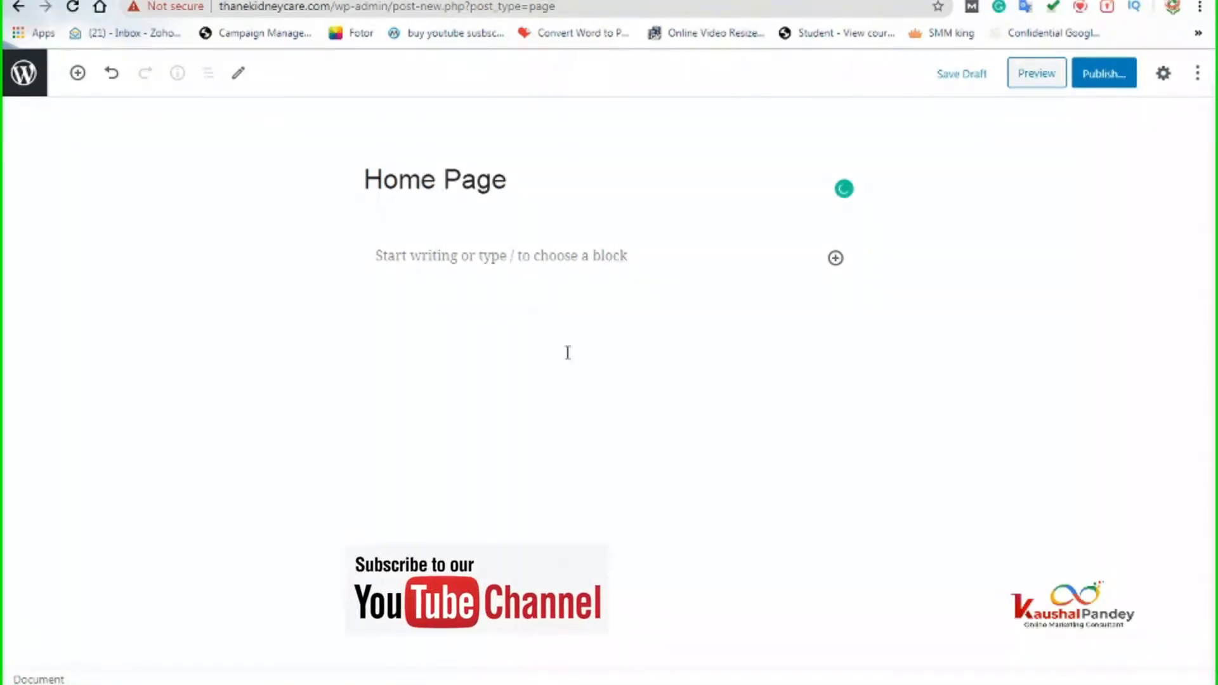
left_click(1105, 74)
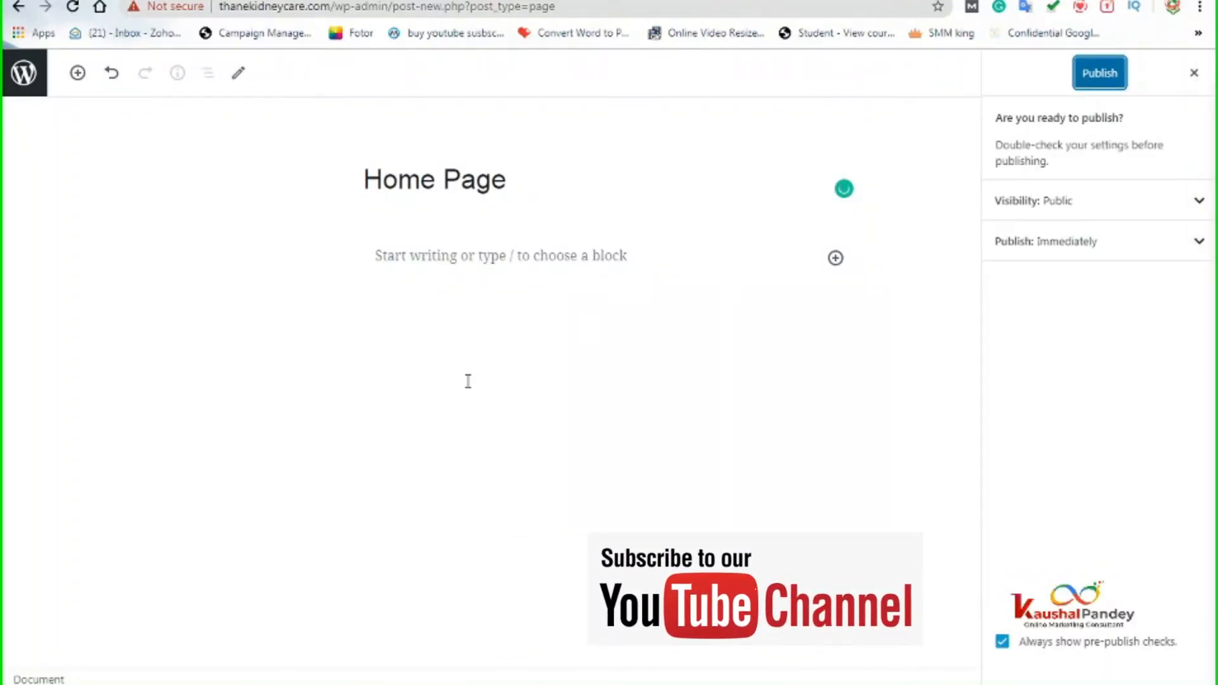
left_click(1102, 75)
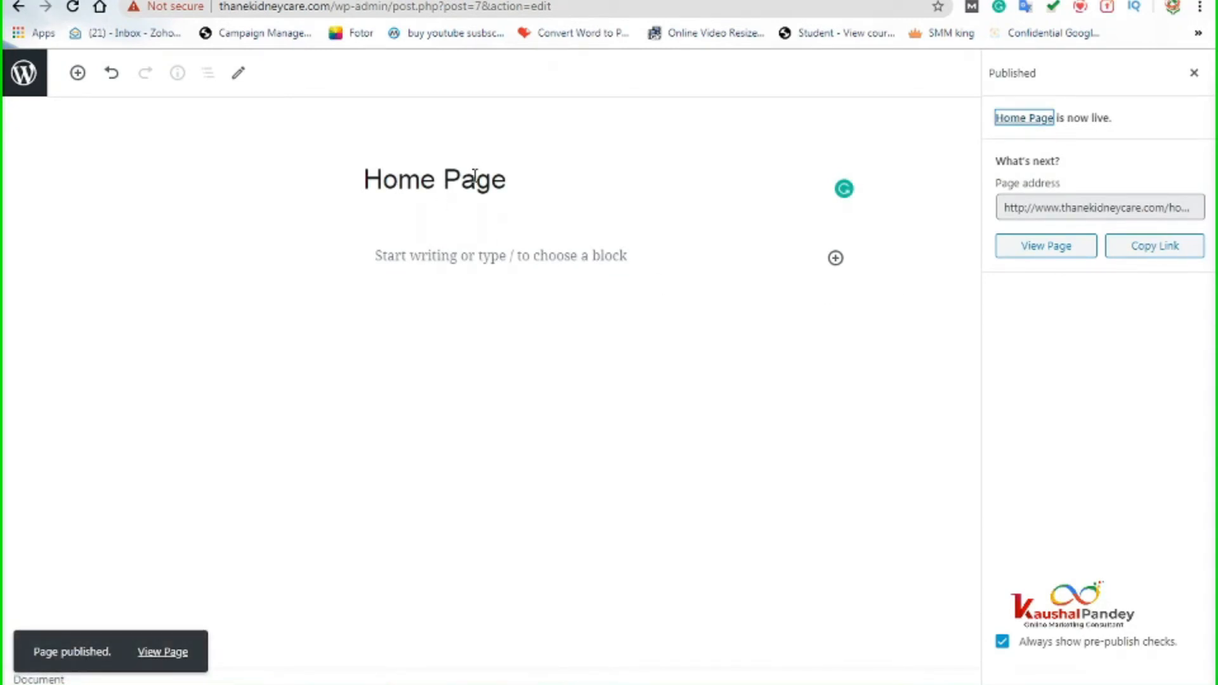
- Copy the published Home Page's link, load it in a separate browser tab, and compare its address with the site's root address
left_click(1156, 247)
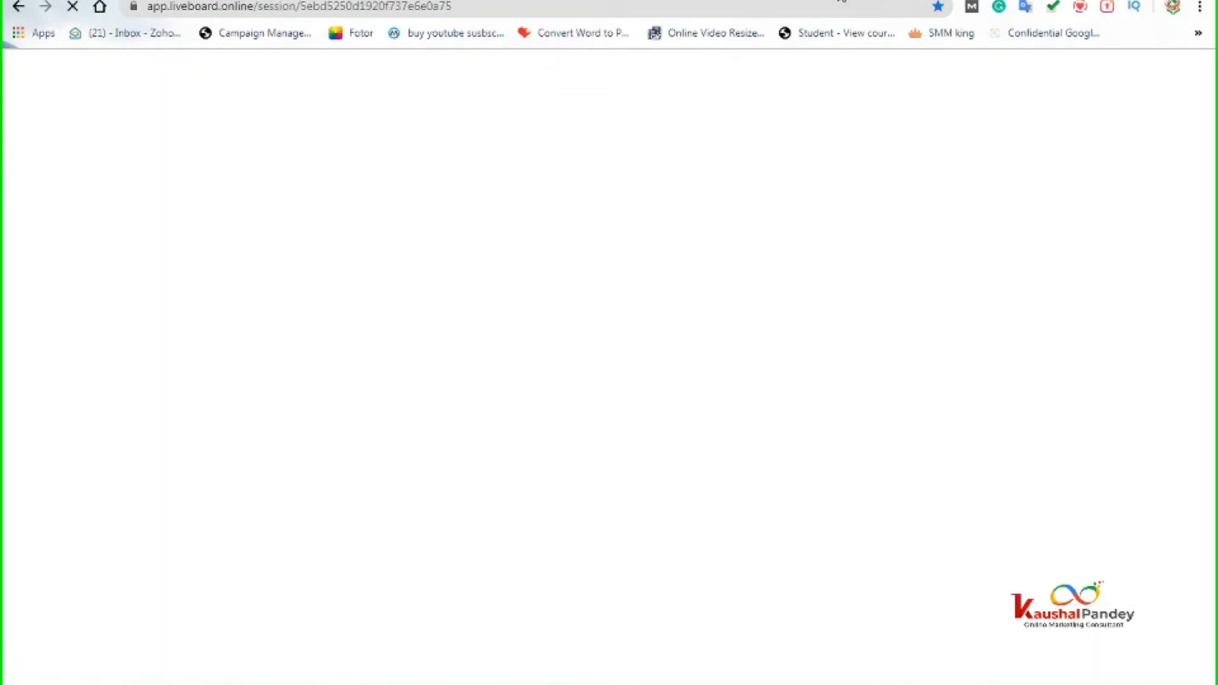
left_click(551, 14)
key("BackSpace")
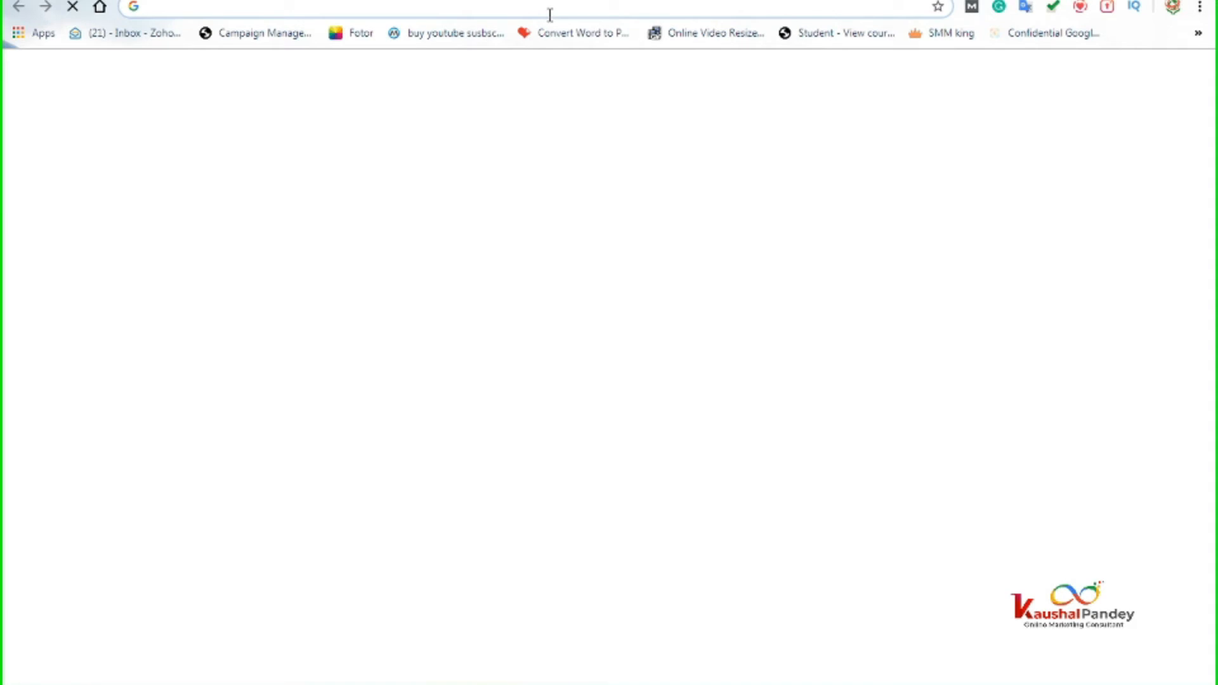
key("ctrl+v")
key("Return")
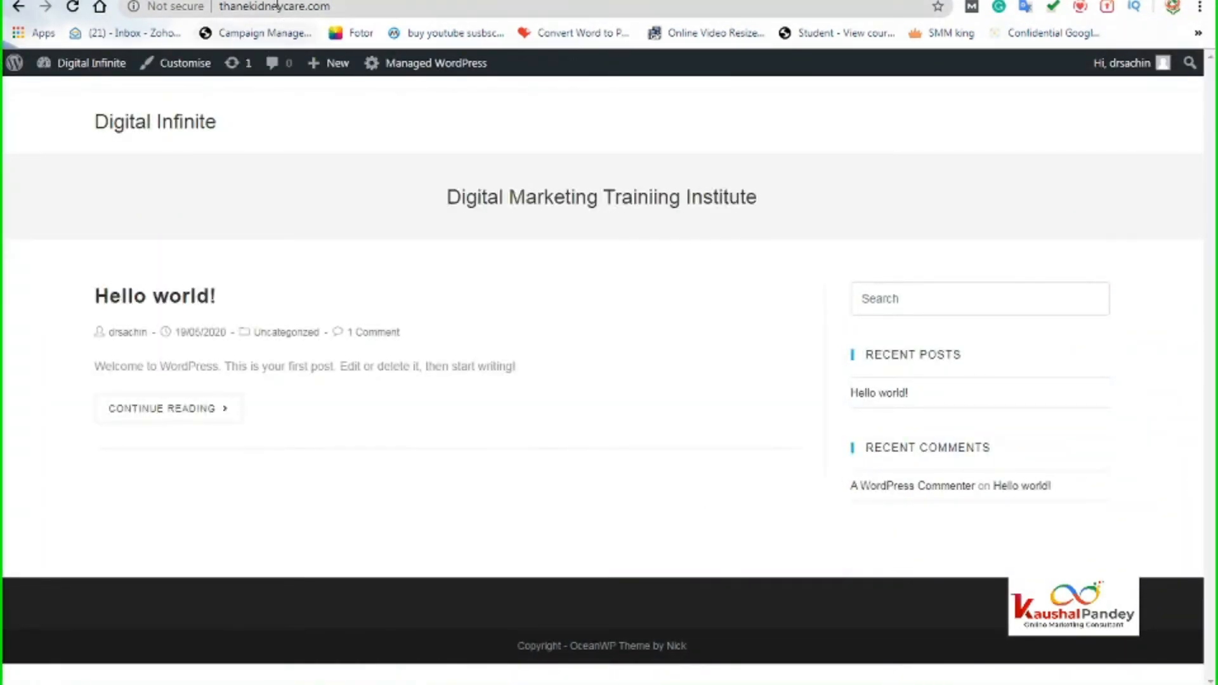
left_click(220, 18)
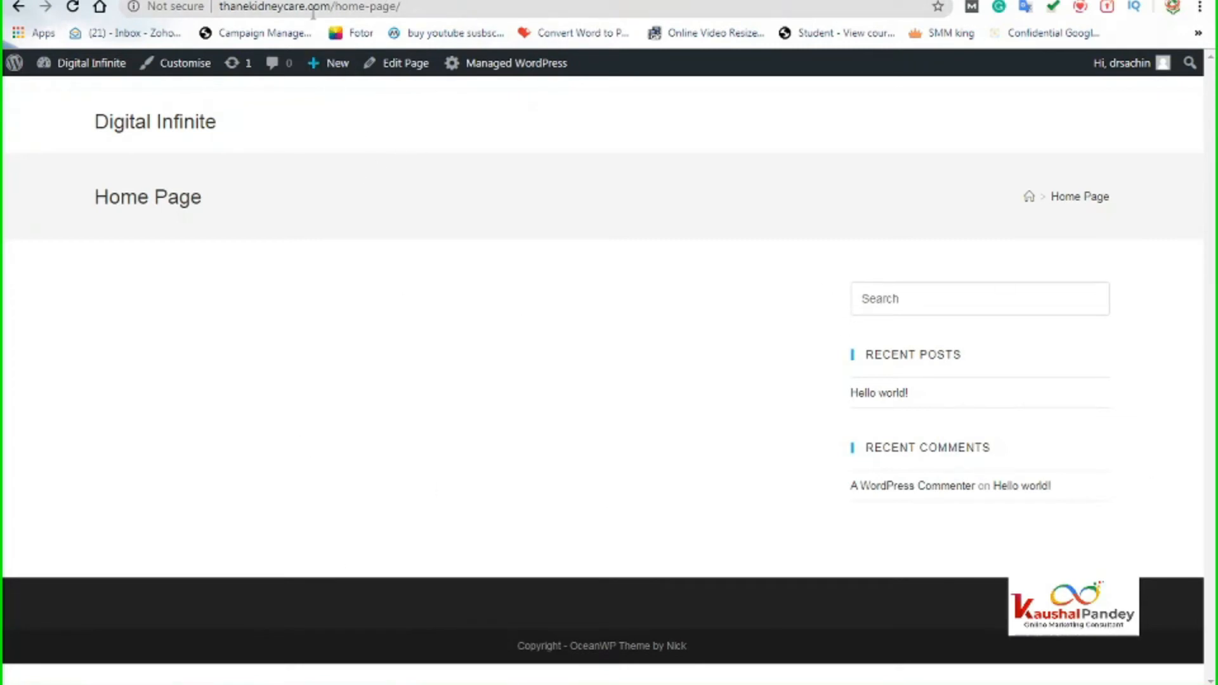
left_click_drag(335, 7, 401, 6)
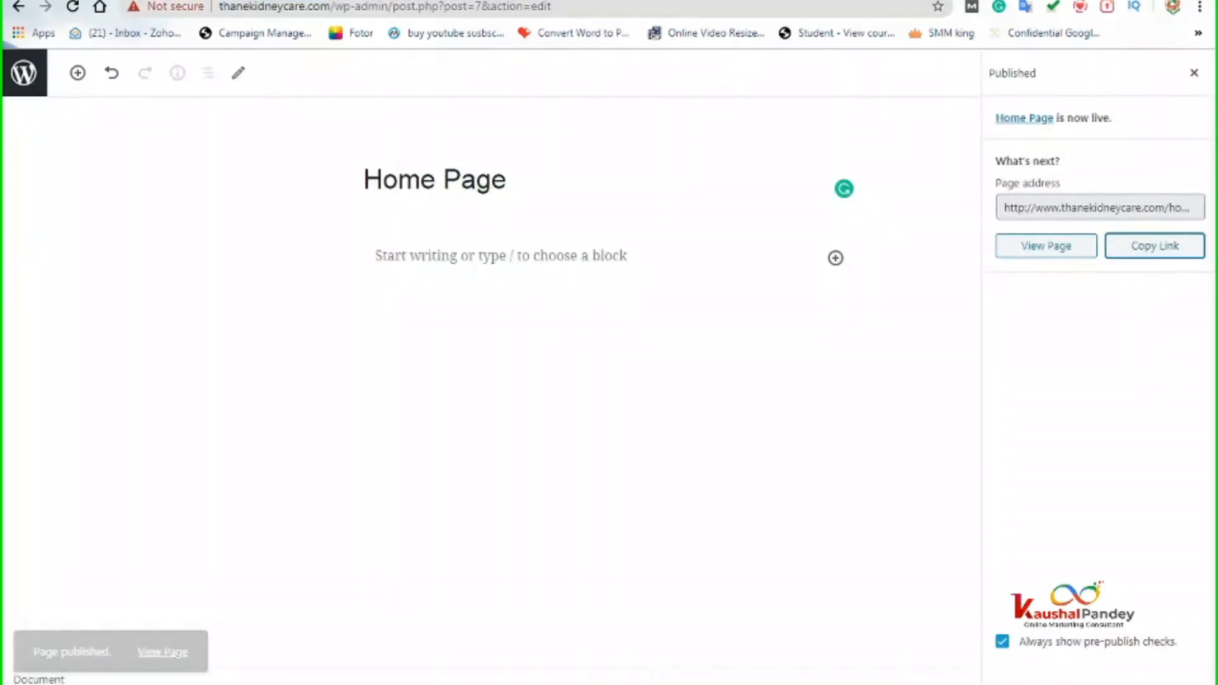
- Revert the published Home Page to a draft and leave its editor for the pages list, discarding unsaved changes
left_click(1192, 73)
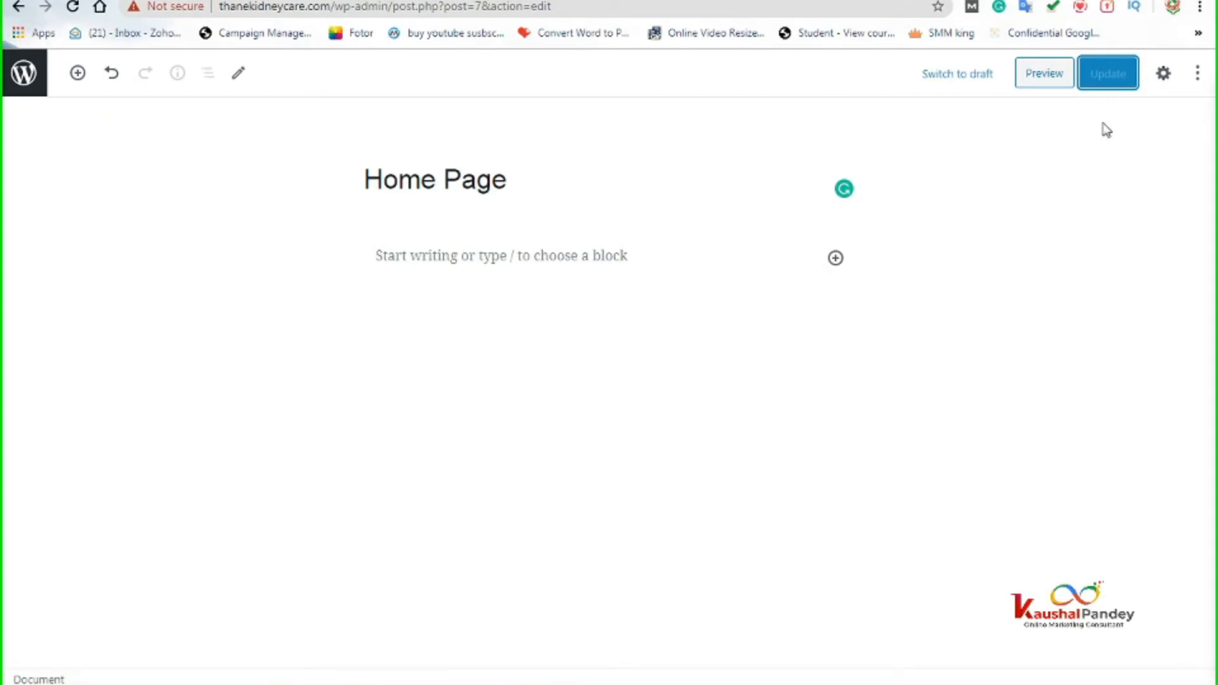
left_click(962, 76)
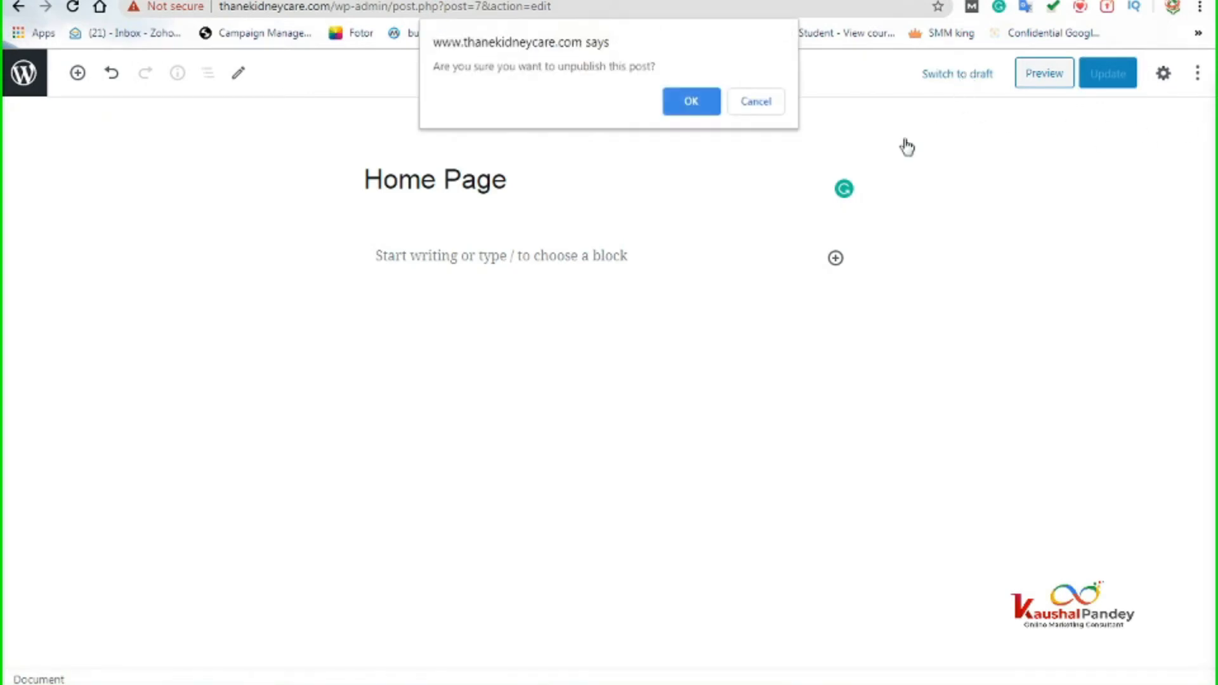
left_click(691, 102)
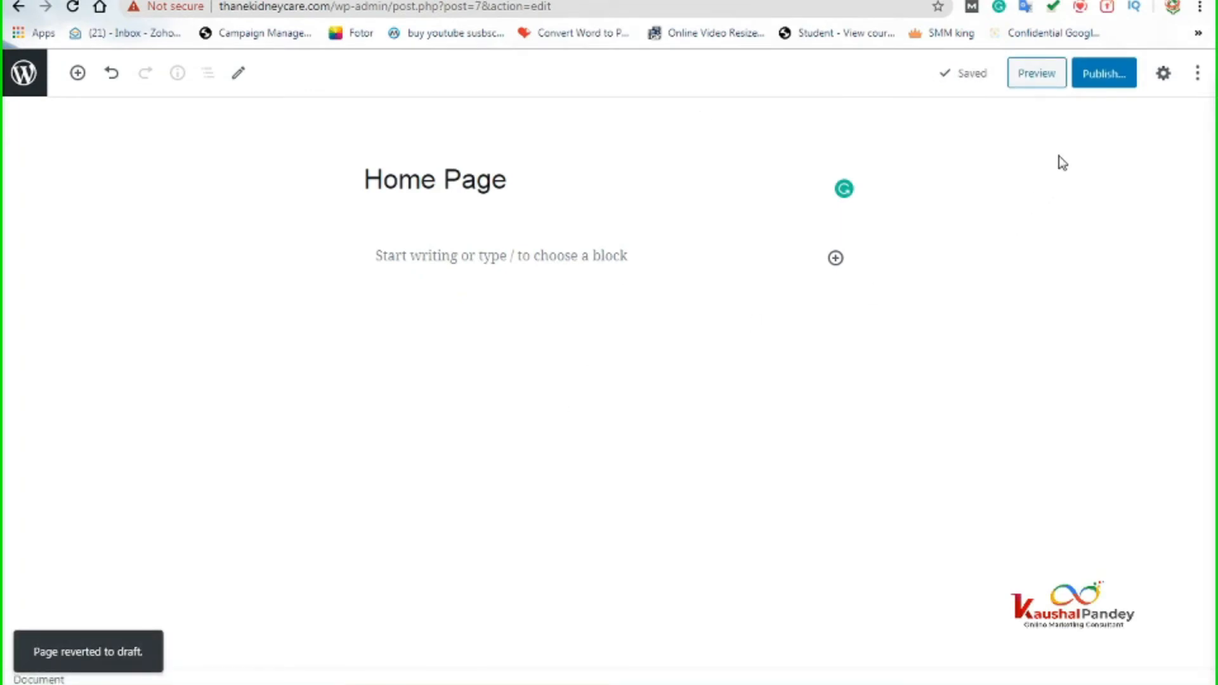
left_click(1198, 75)
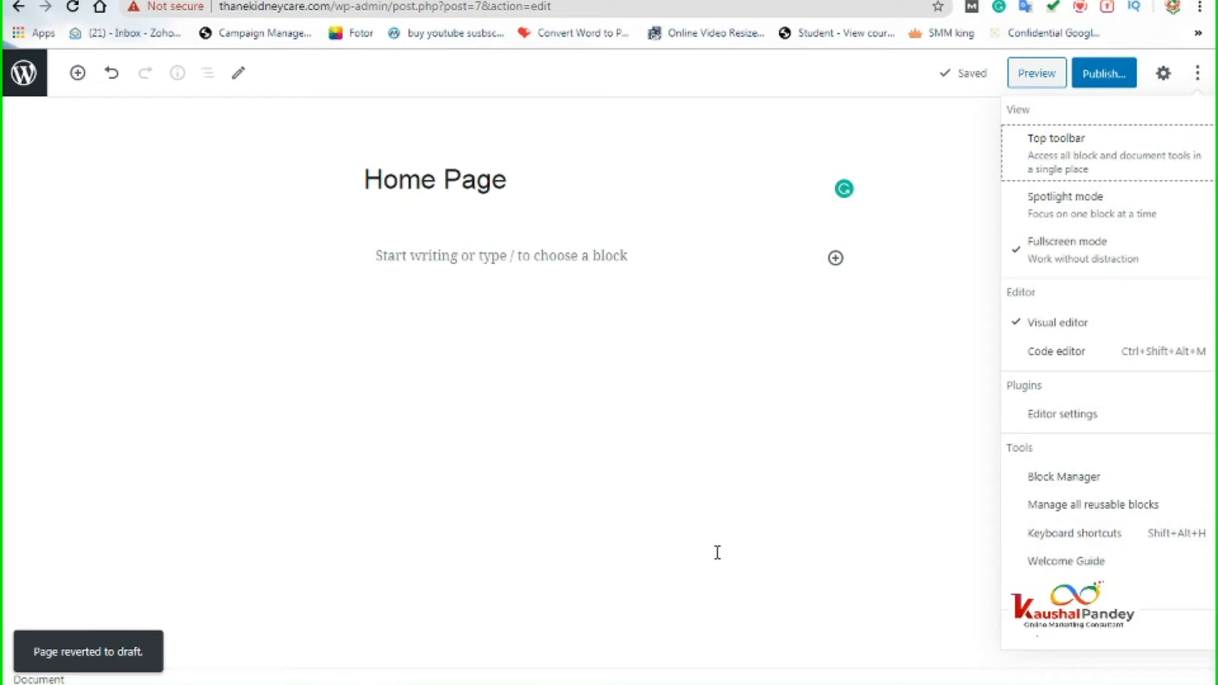
left_click(479, 299)
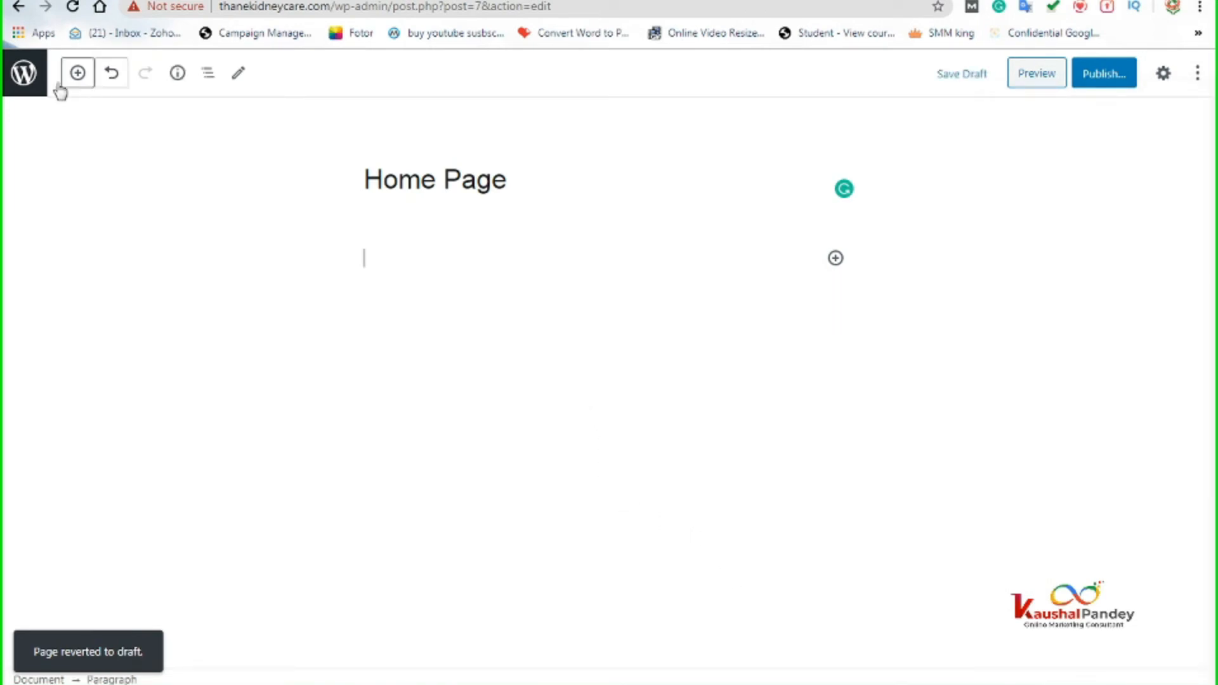
left_click(27, 76)
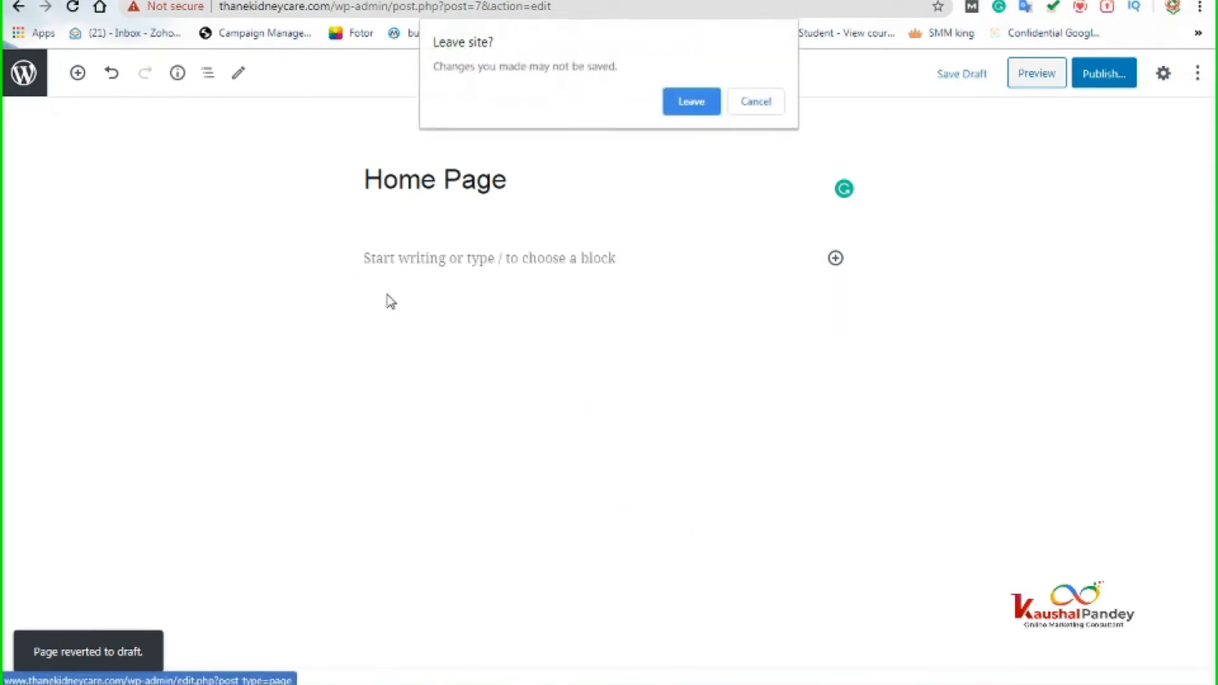
left_click(692, 104)
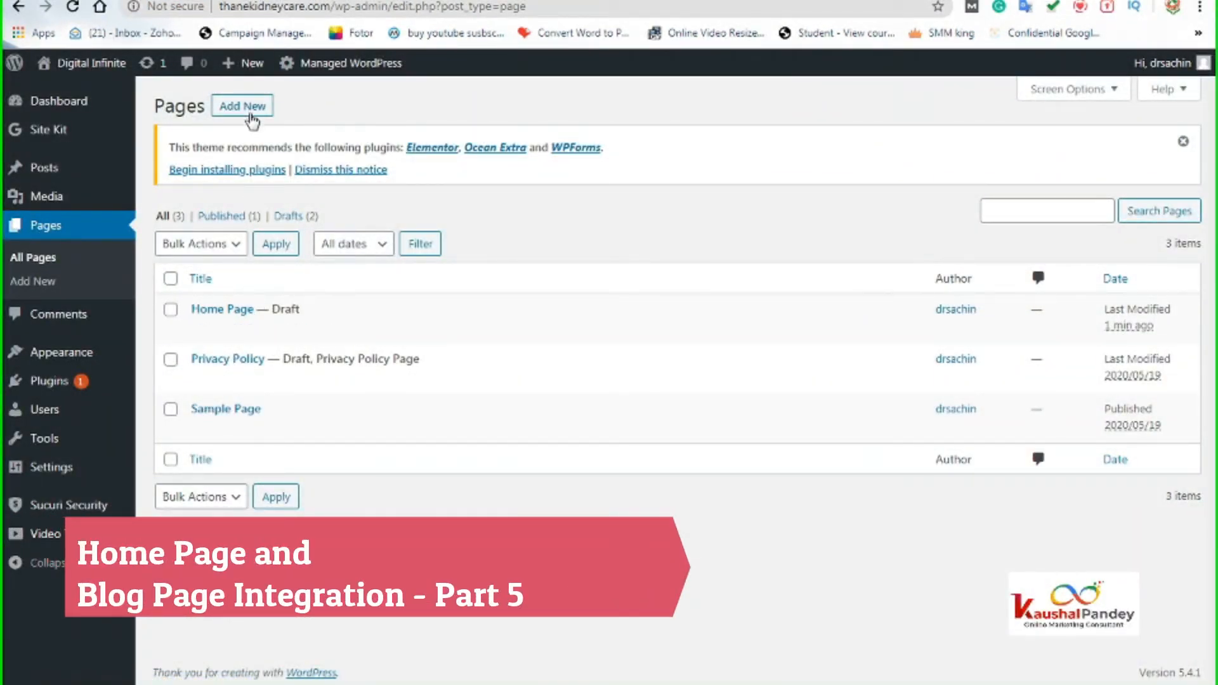
- Add a new page titled "Blog" and bring up its pre-publish checks
left_click(253, 112)
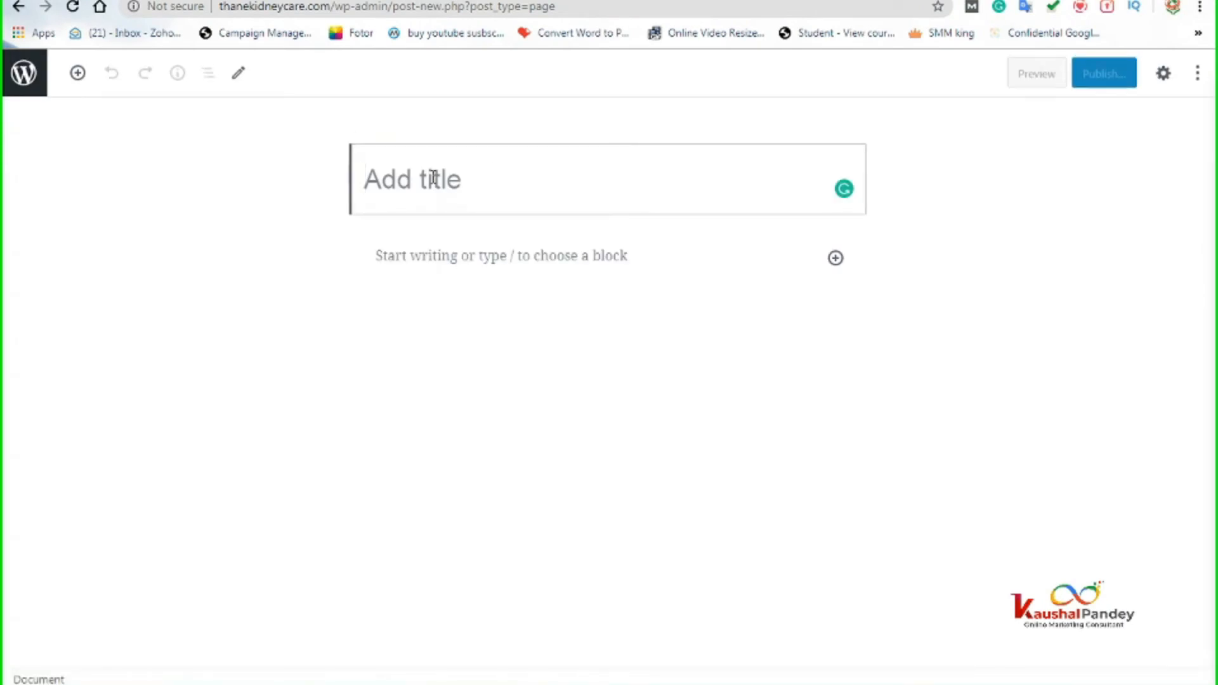
type("Blog")
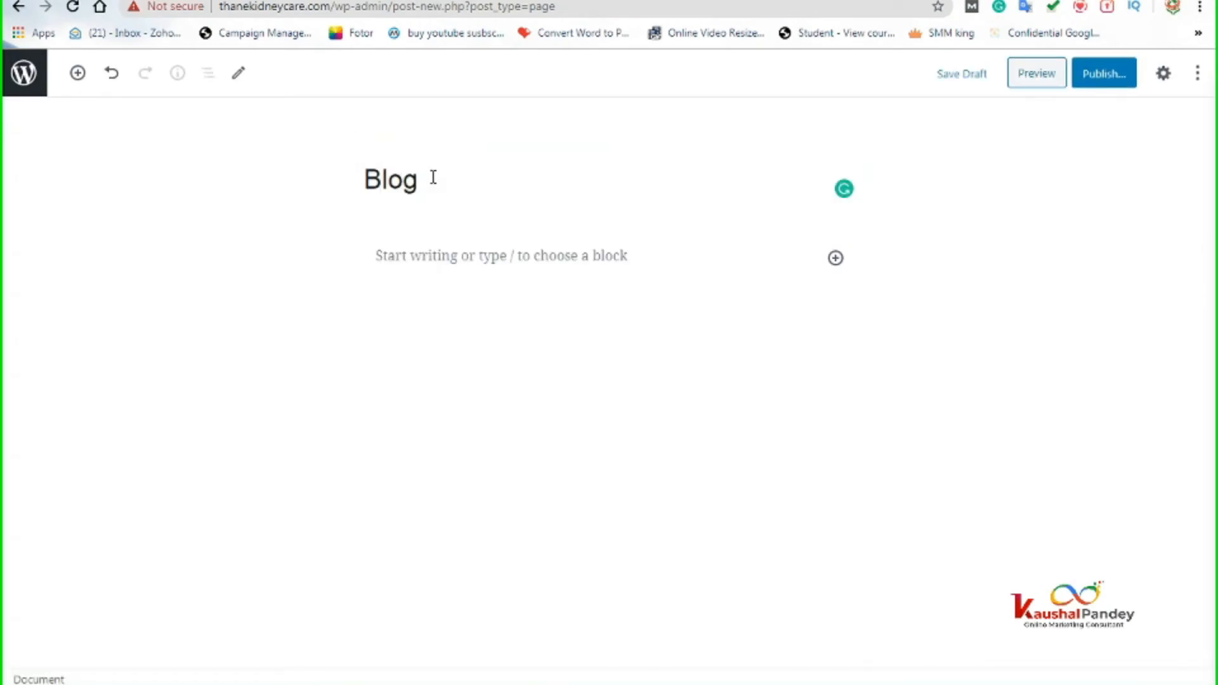
left_click(1098, 83)
- Load hopelandonline.com in a separate browser tab and view its Blog page as an example
left_click(786, 0)
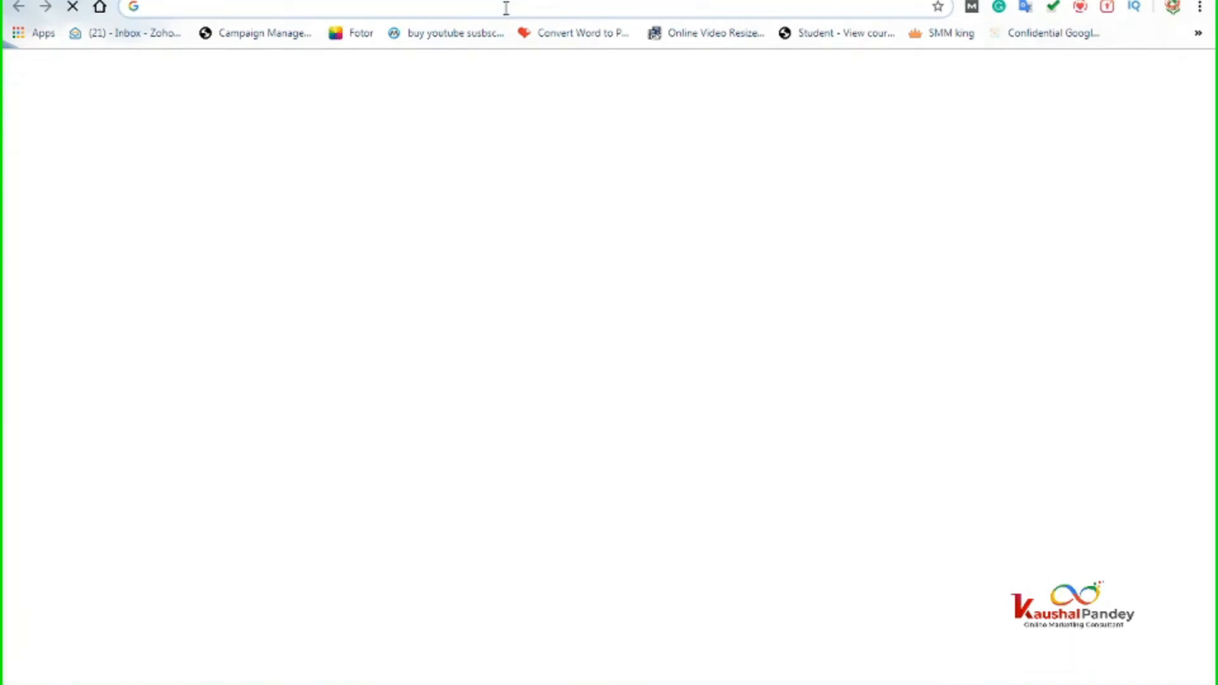
type("hopelandonline.com")
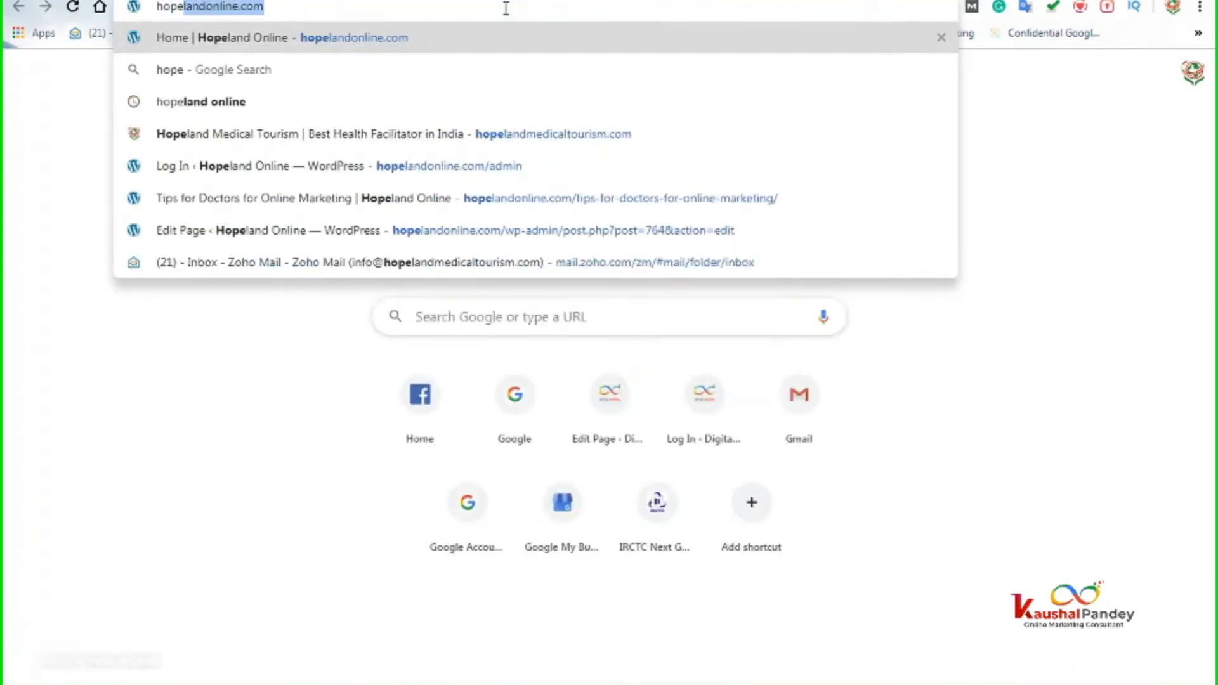
key("Return")
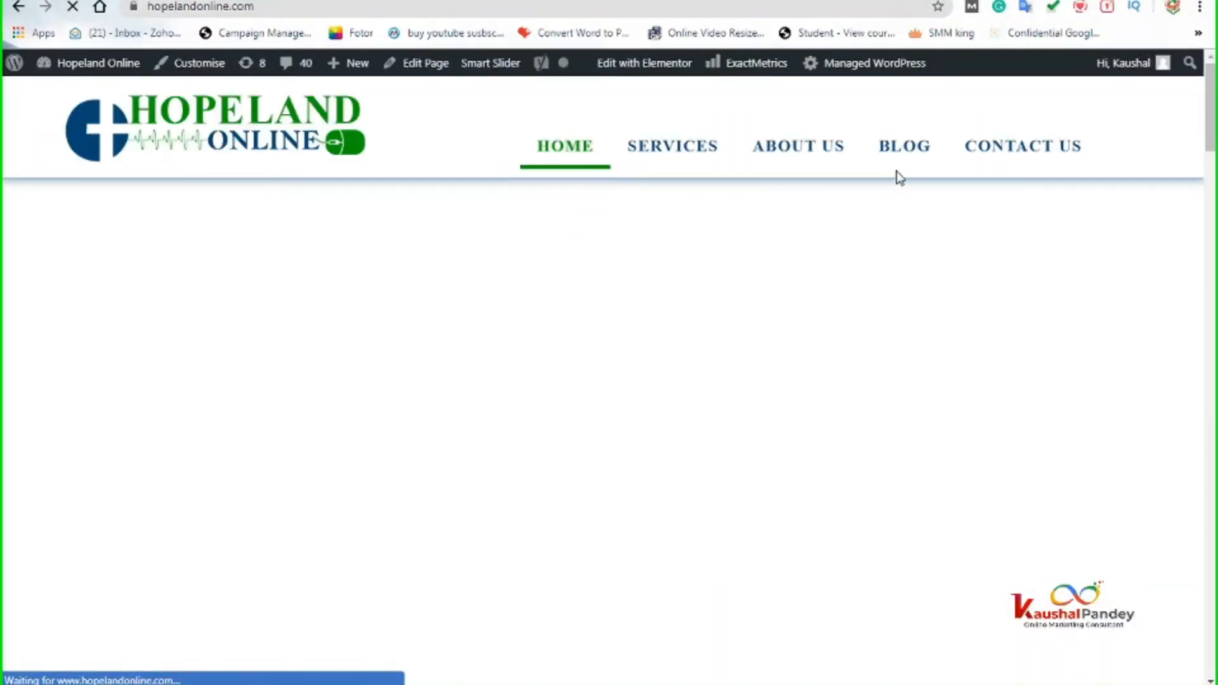
left_click(905, 158)
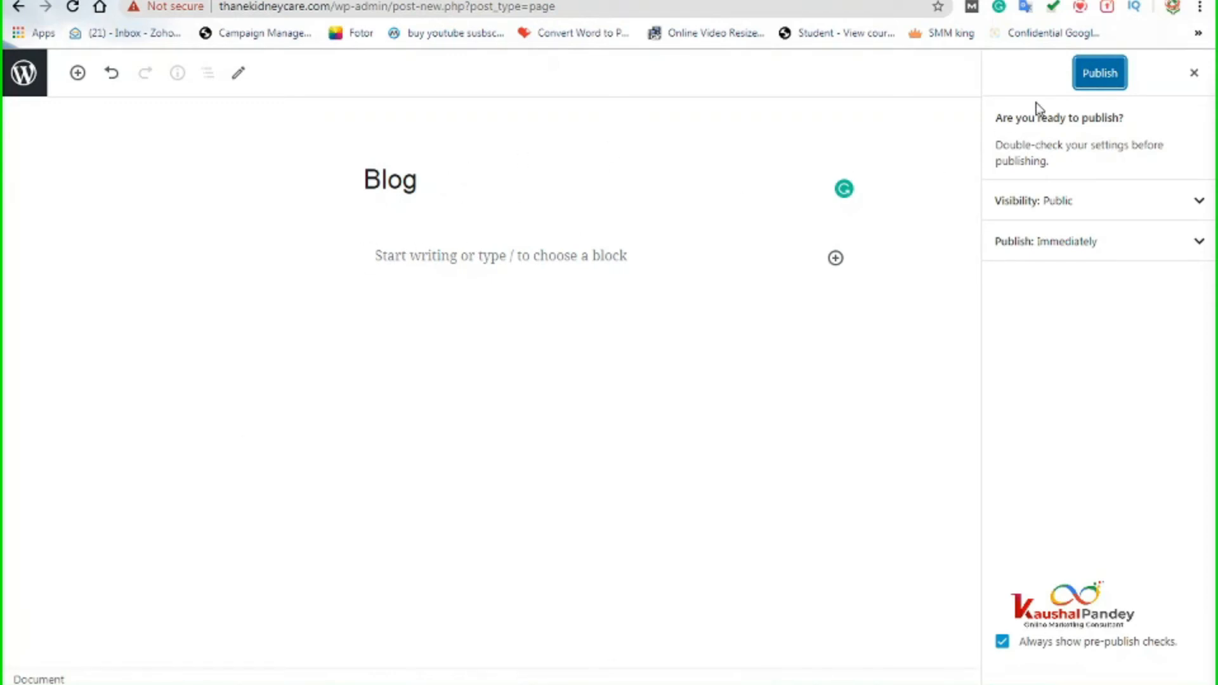
- Publish the Blog page and load its copied link in the browser tab that shows the Home Page
left_click(1100, 73)
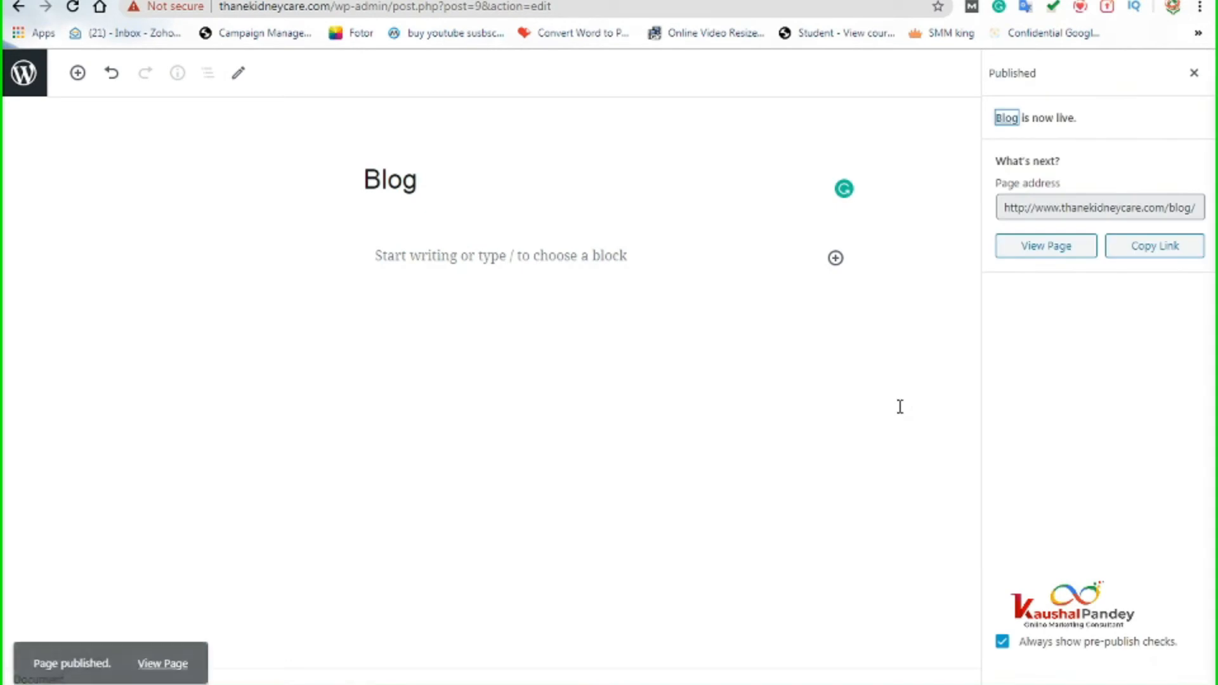
left_click(1163, 249)
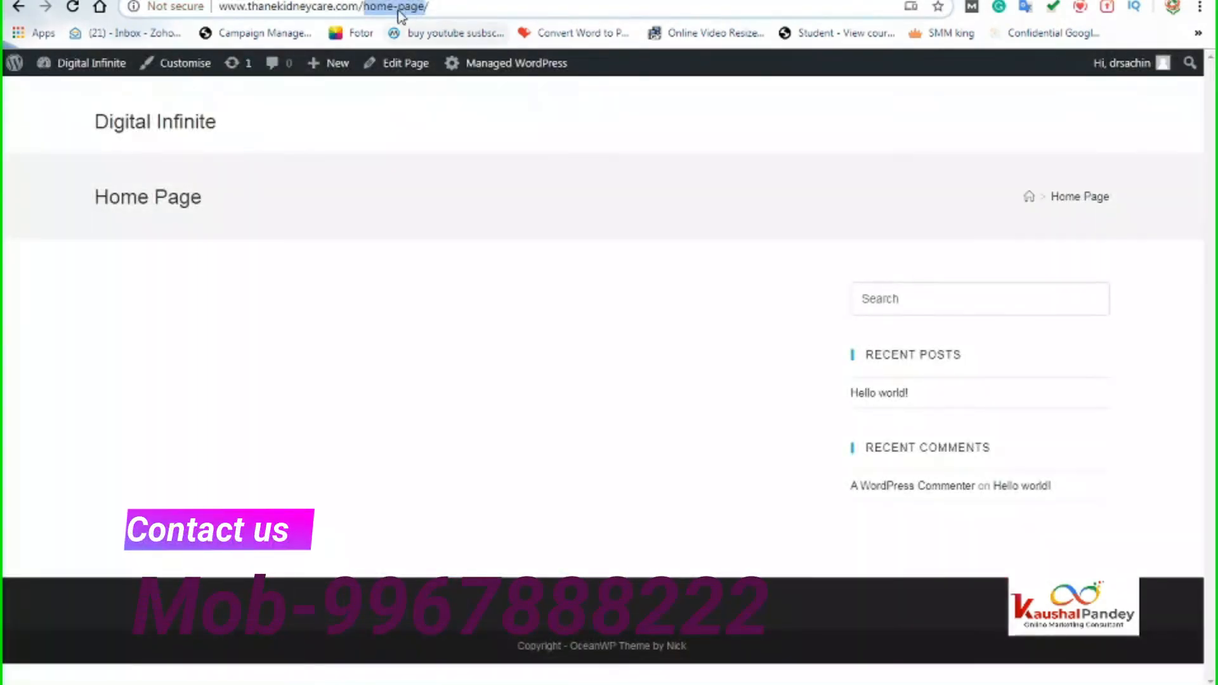
left_click_drag(470, 7, 189, 5)
key("ctrl+v")
key("Return")
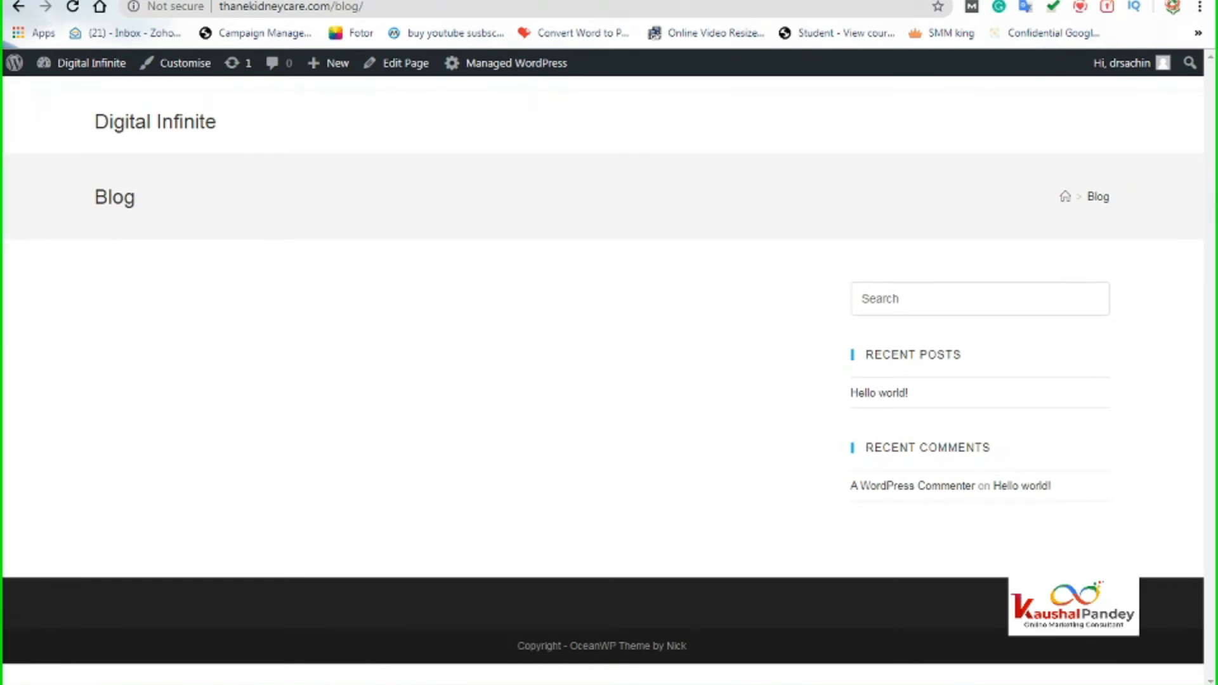
- Leave the Blog page's editor and open the customiser for the active OceanWP theme
left_click(304, 0)
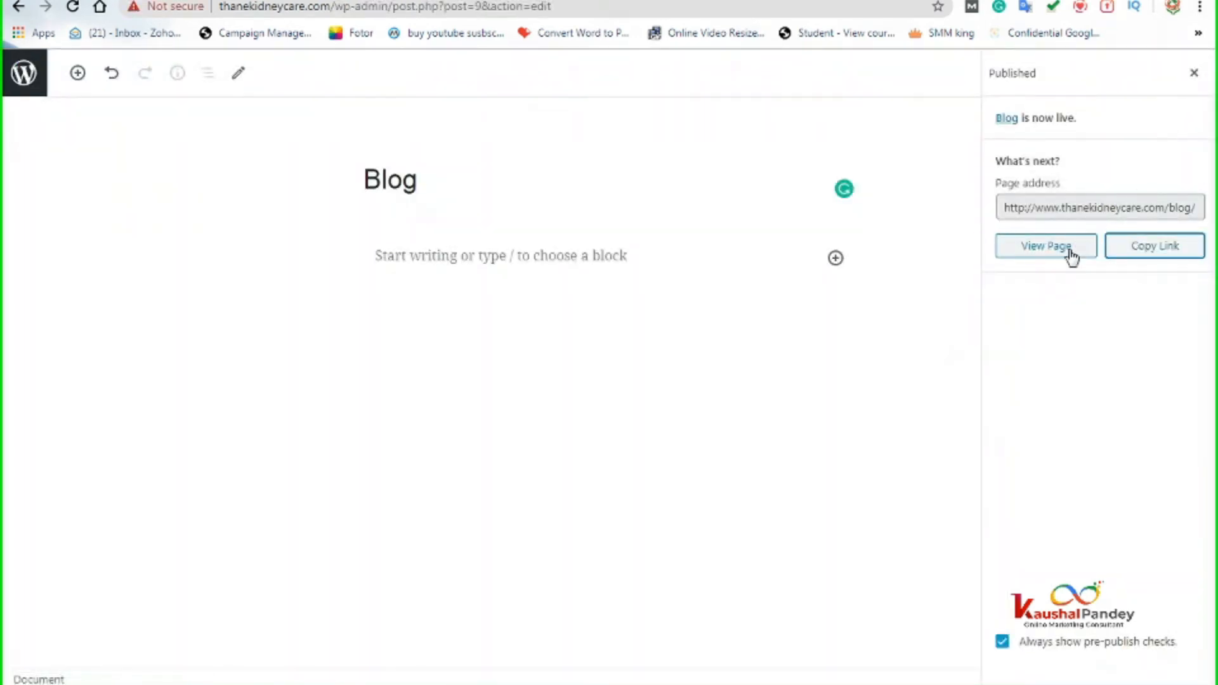
left_click(14, 80)
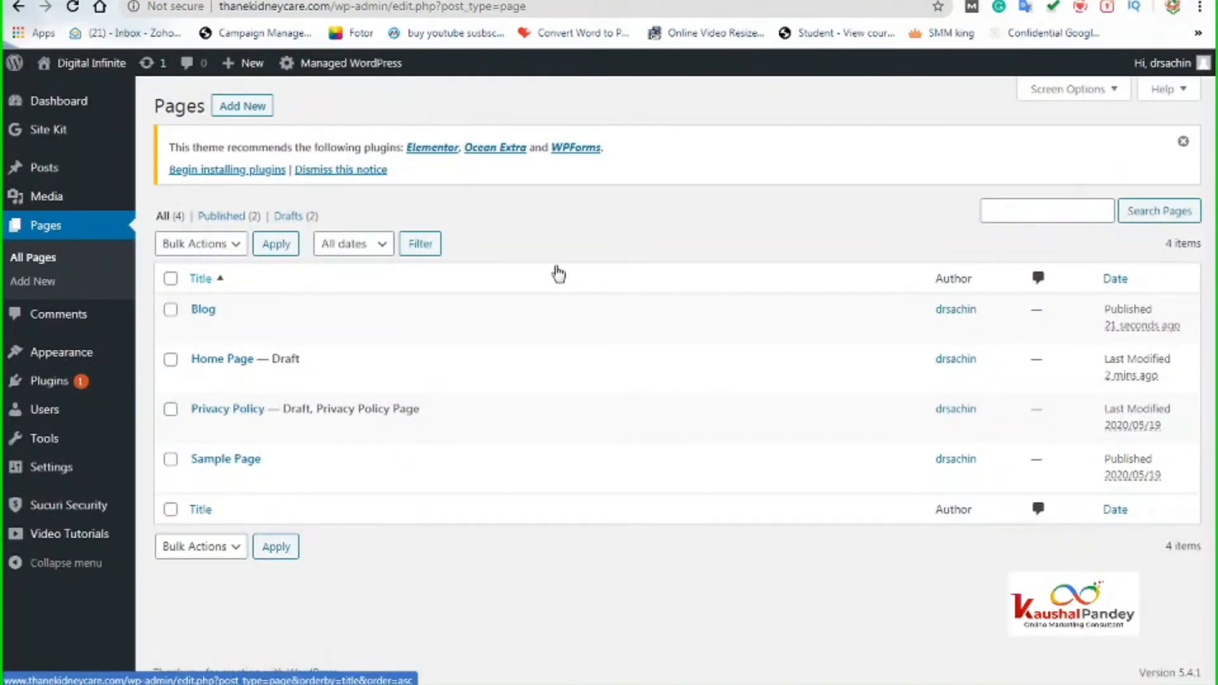
mouse_move(113, 366)
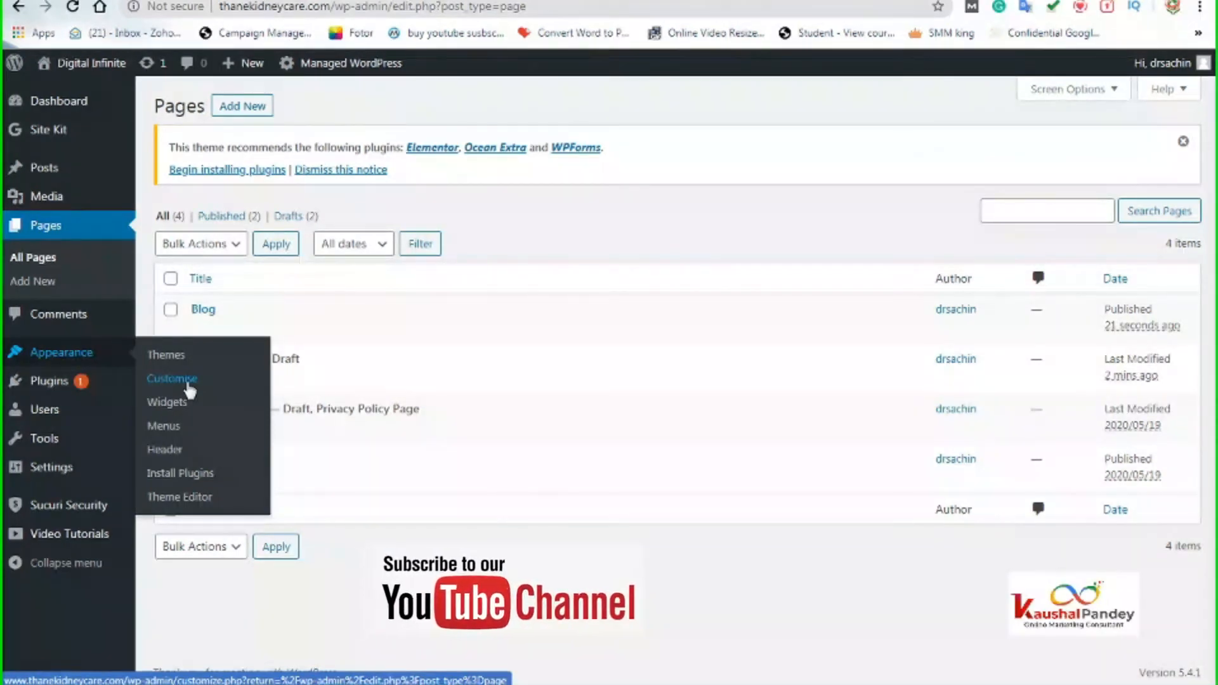
mouse_move(177, 391)
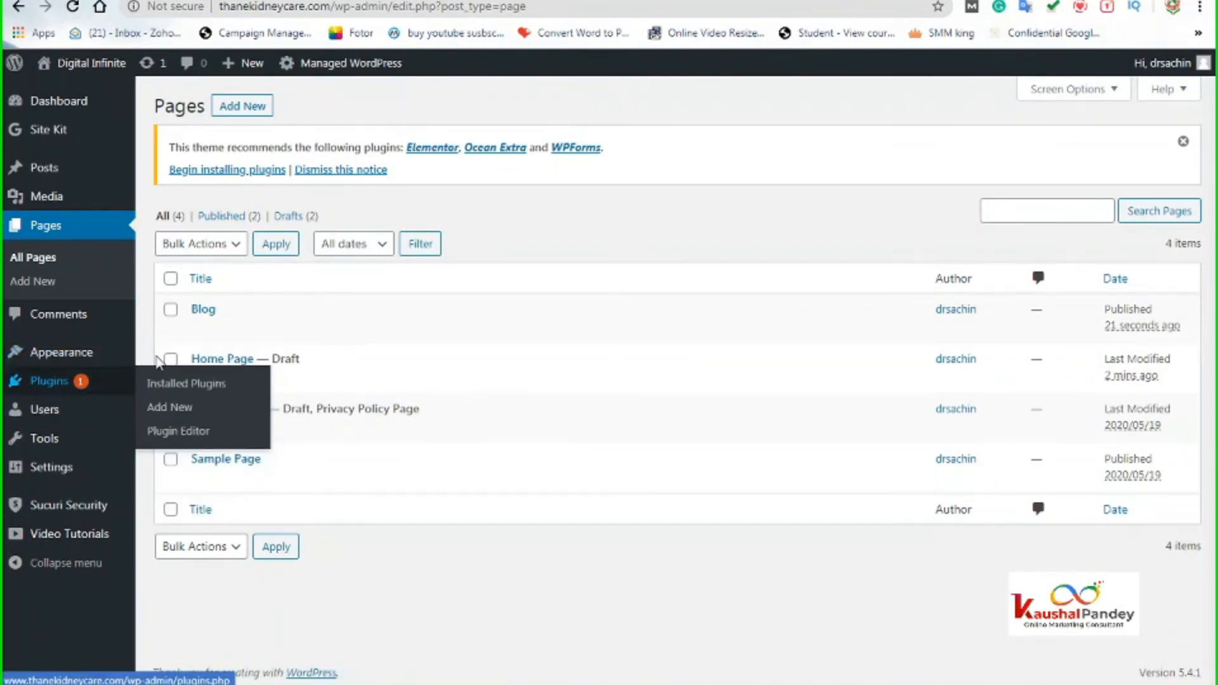
left_click(158, 358)
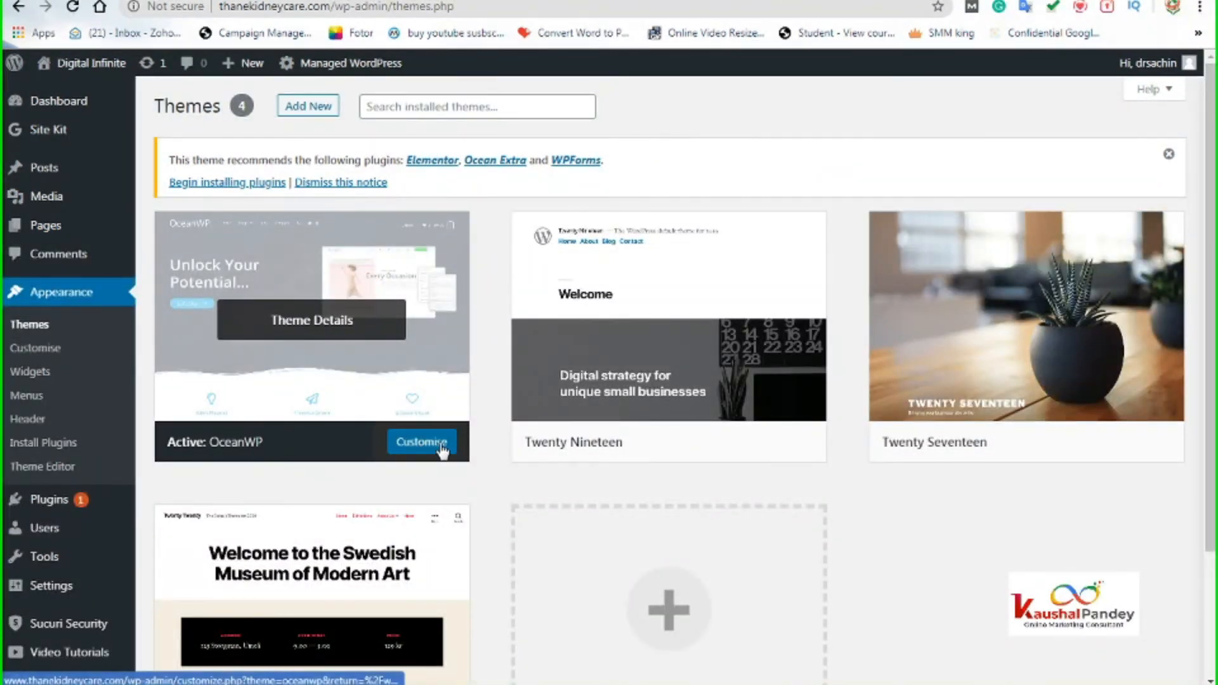
left_click(416, 444)
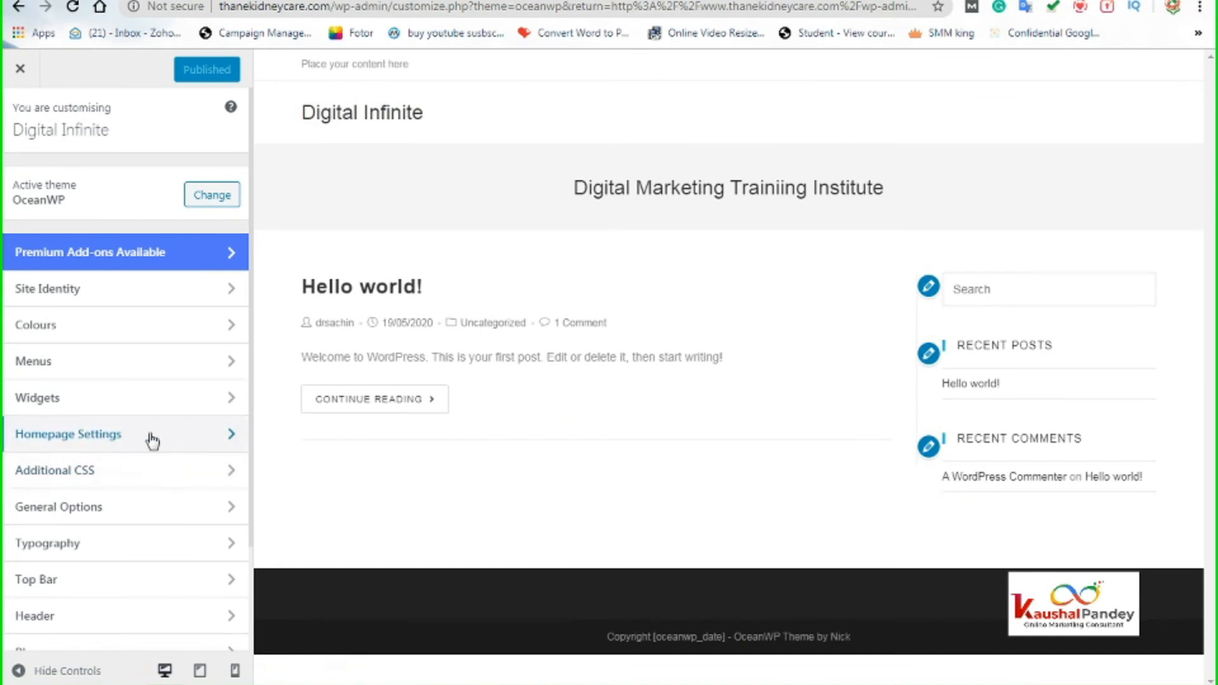
- Look through the OceanWP customiser sections, examine the homepage display options in Homepage Settings, and close the customiser
scroll(171, 552, "down", 1)
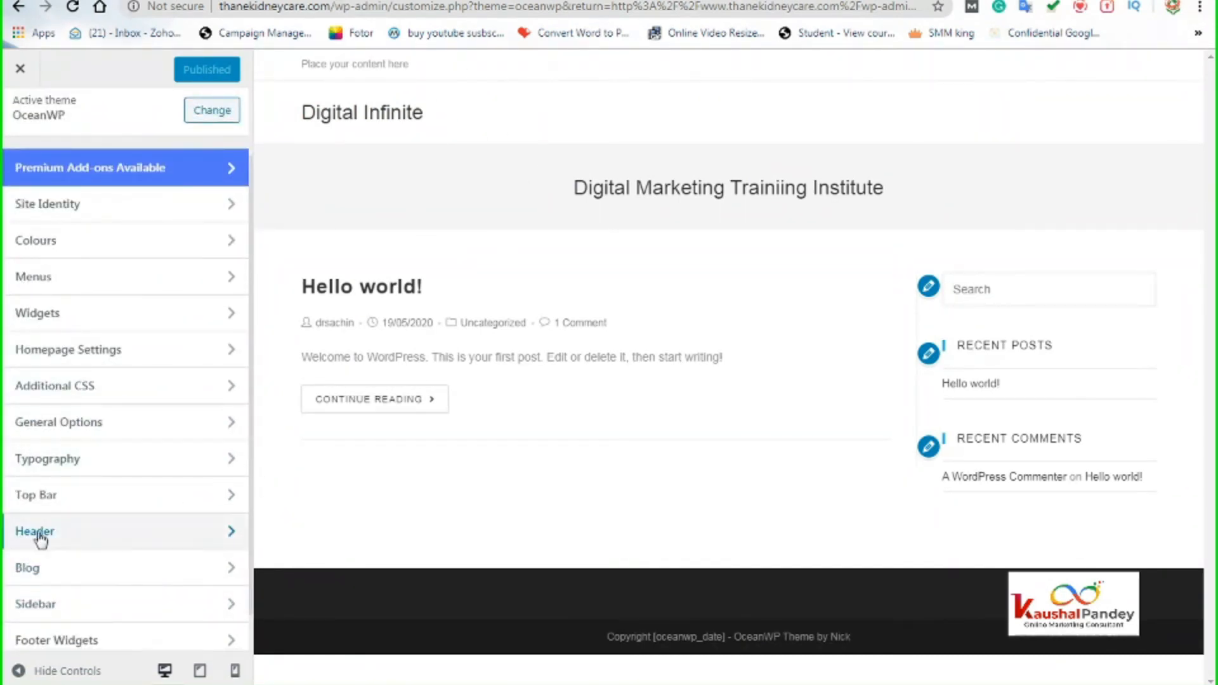
scroll(169, 544, "down", 1)
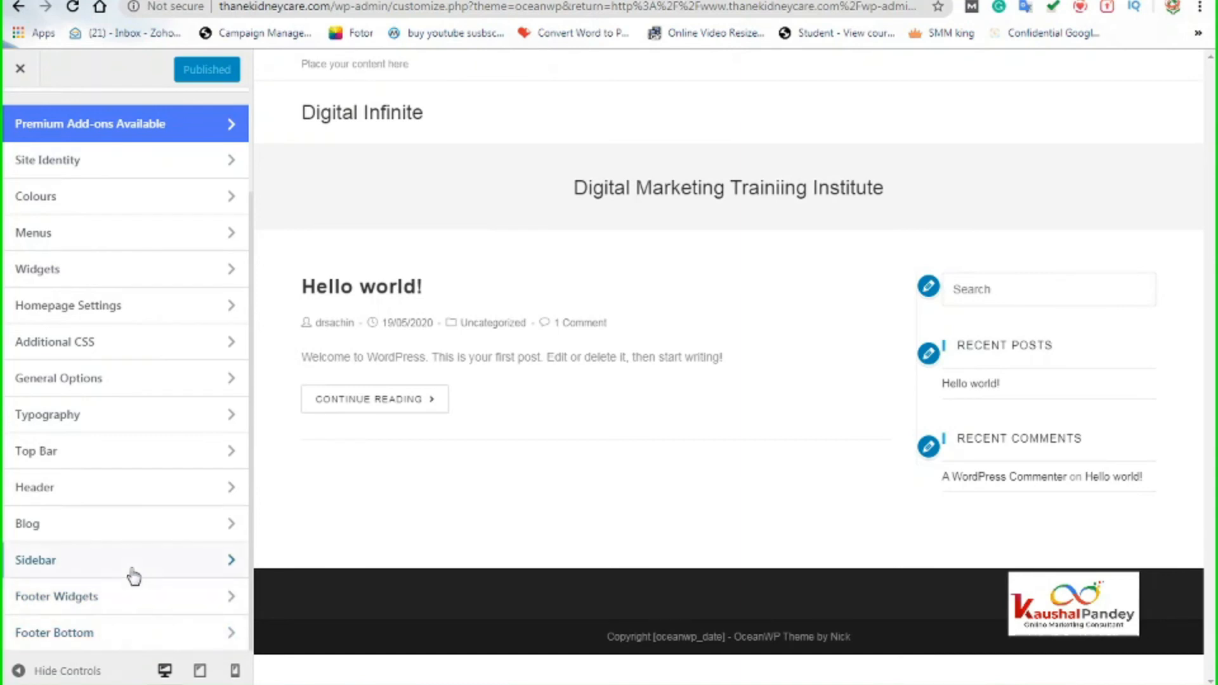
scroll(133, 577, "up", 3)
scroll(133, 577, "up", 1)
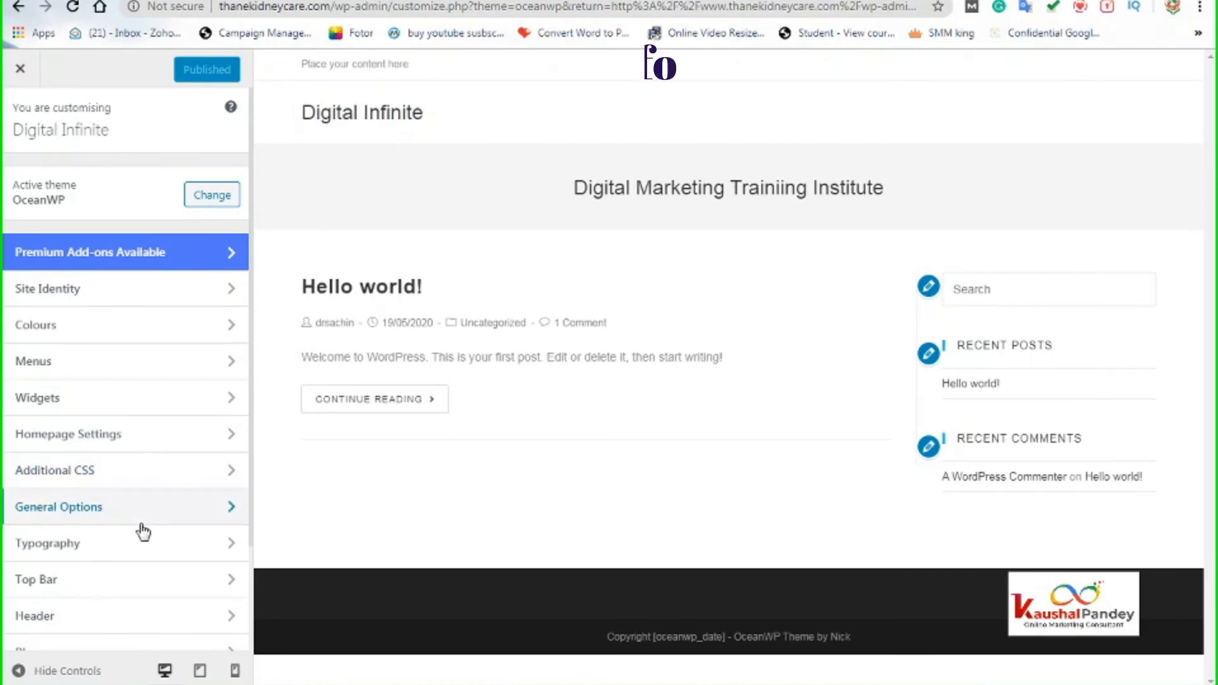
scroll(143, 528, "down", 2)
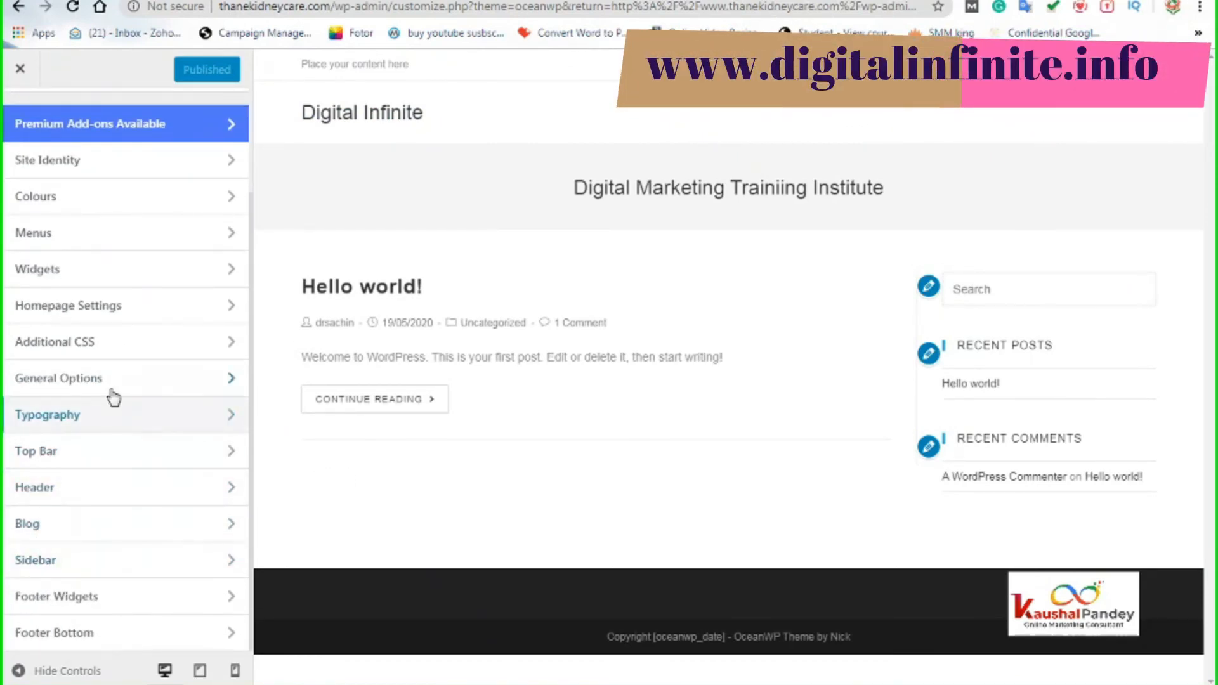
scroll(108, 603, "up", 2)
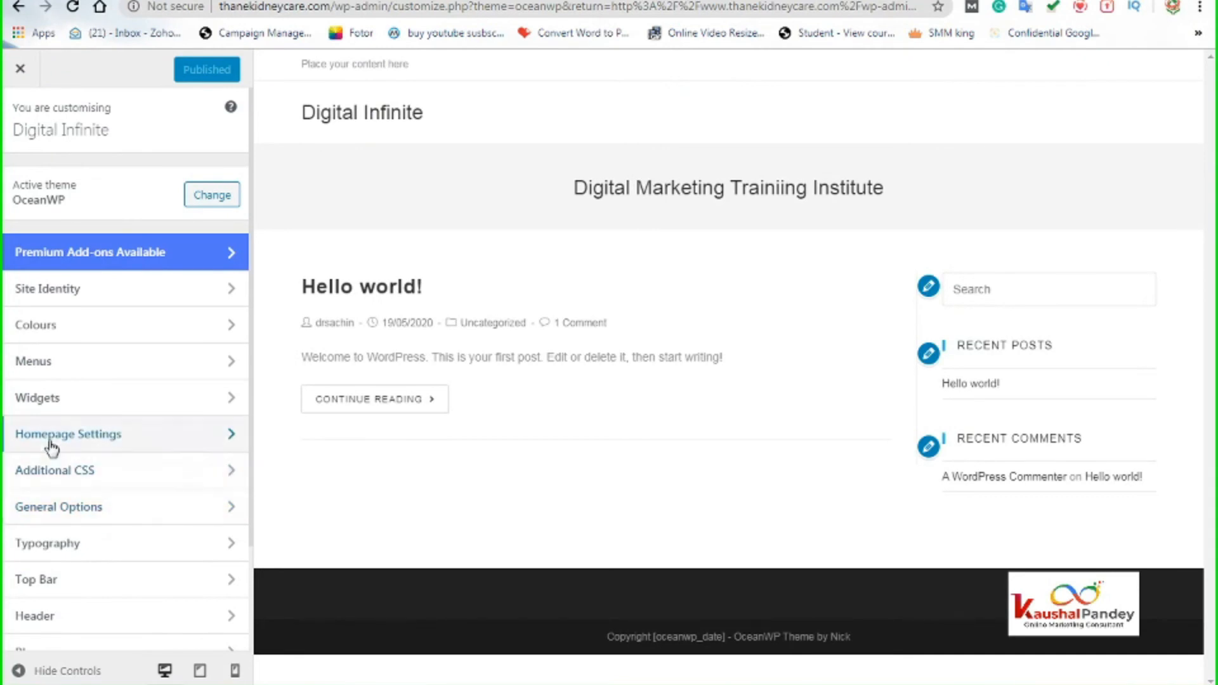
left_click(85, 434)
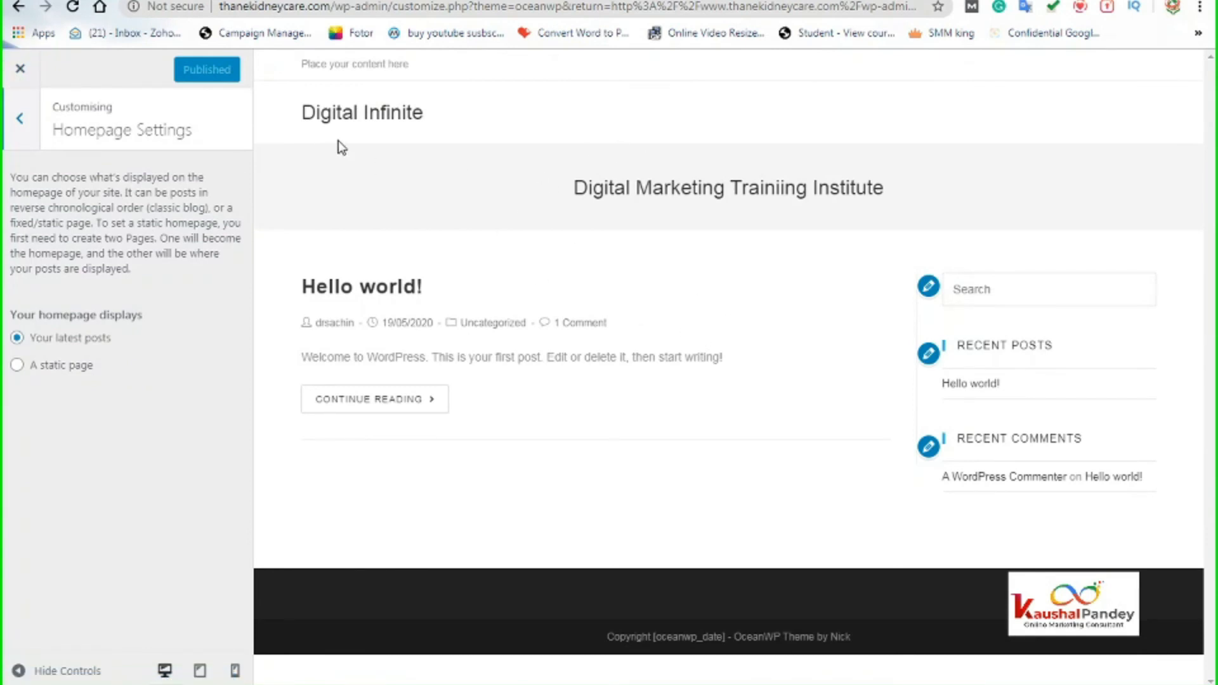
left_click(20, 69)
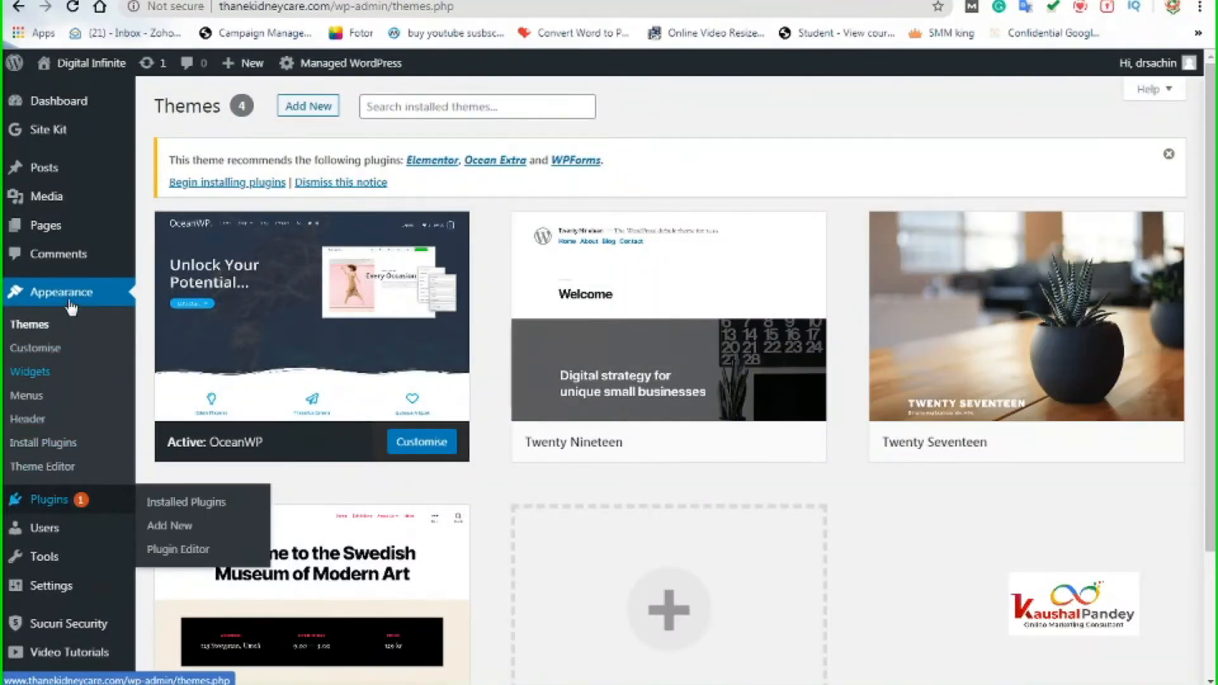
- Open the Home Page draft from the pages list to check it in the editor, and return to the list
left_click(54, 232)
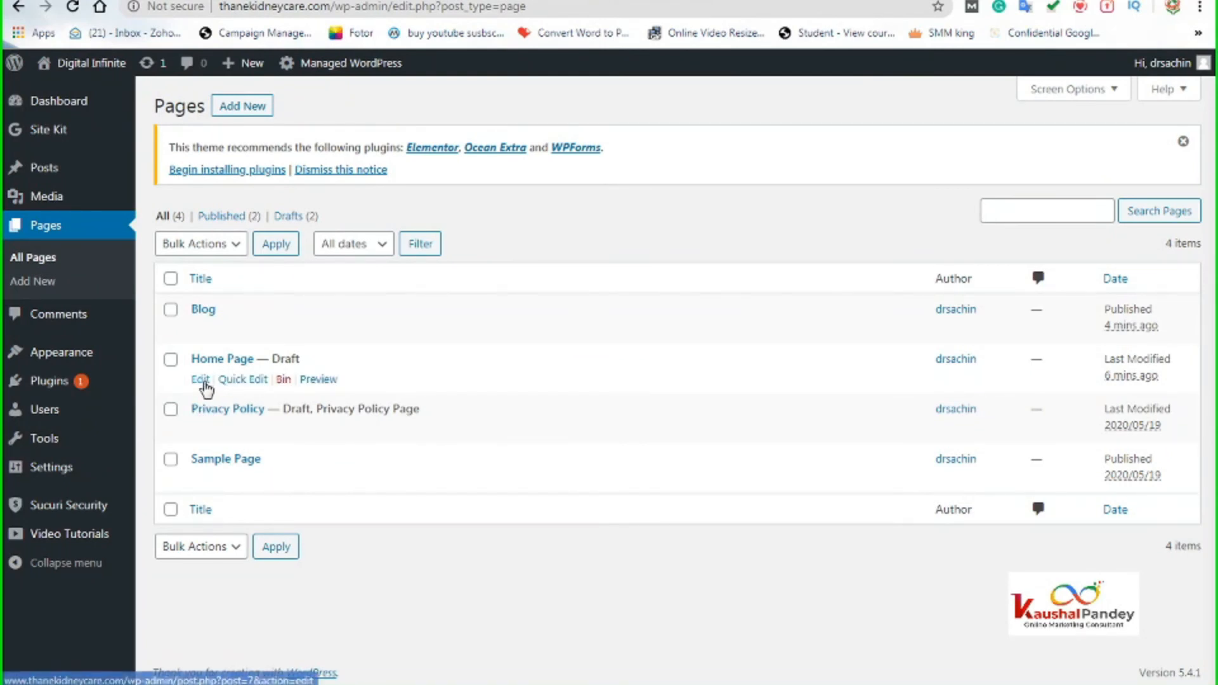
left_click(201, 381)
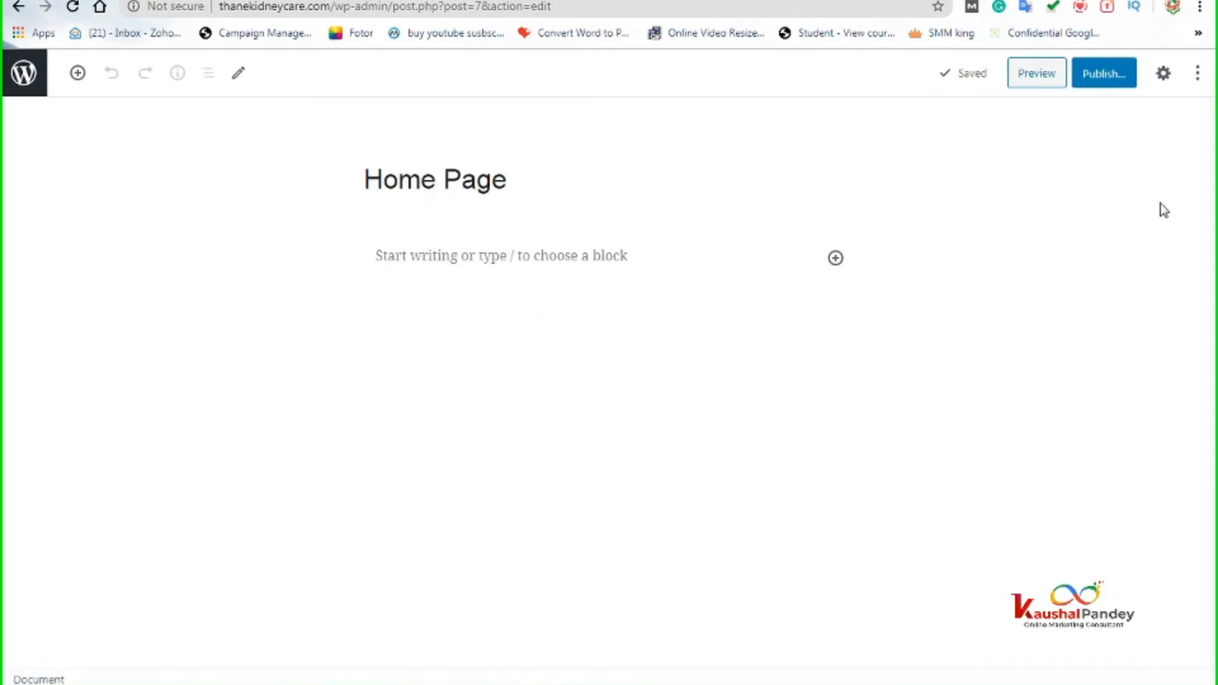
left_click(23, 72)
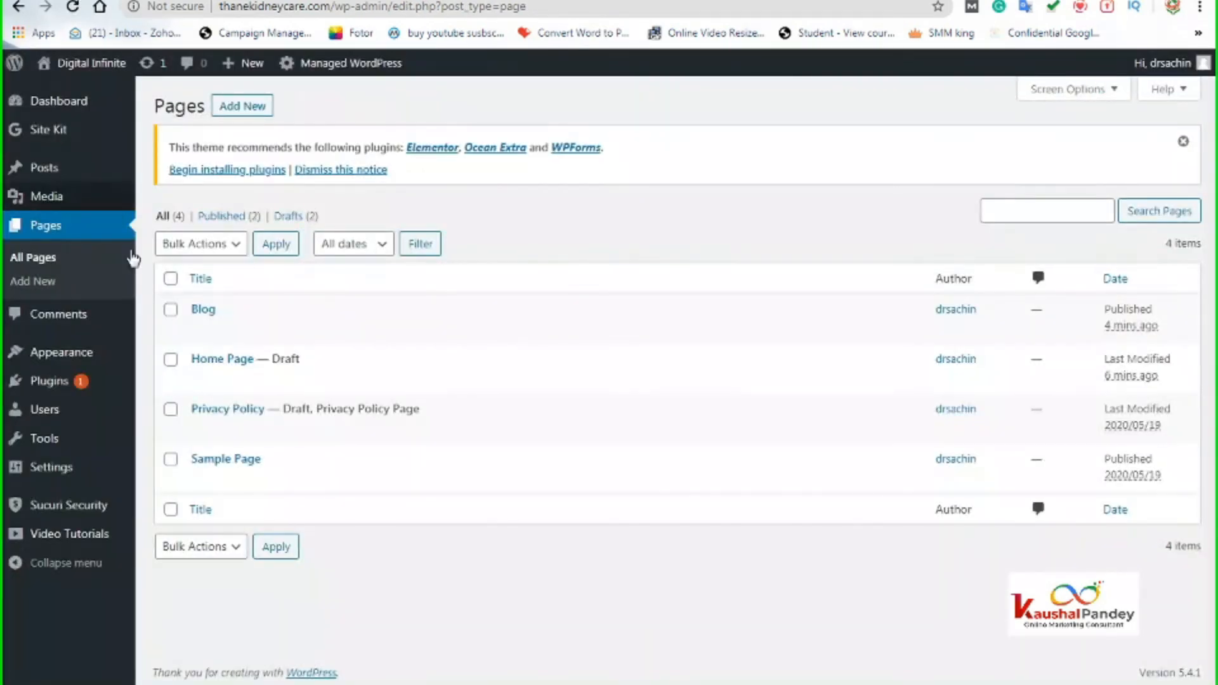
- Open the customiser's Homepage Settings and compare the latest posts and static page displays, leaving a static page selected
mouse_move(212, 374)
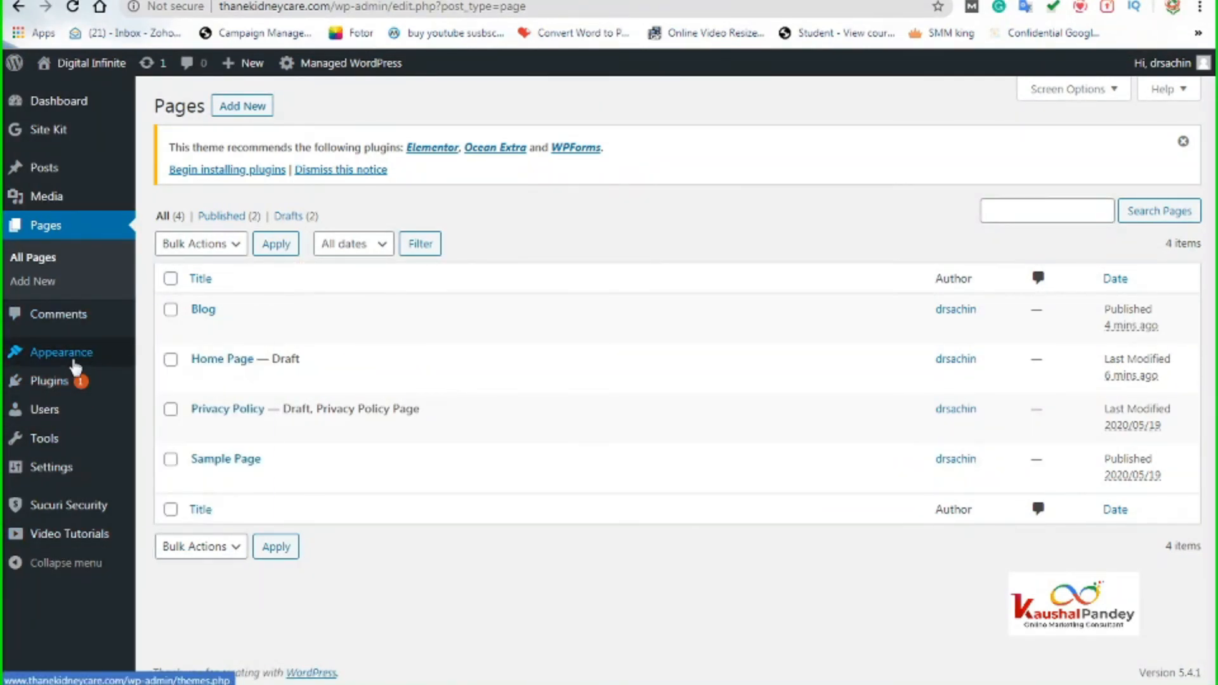
mouse_move(75, 362)
left_click(188, 383)
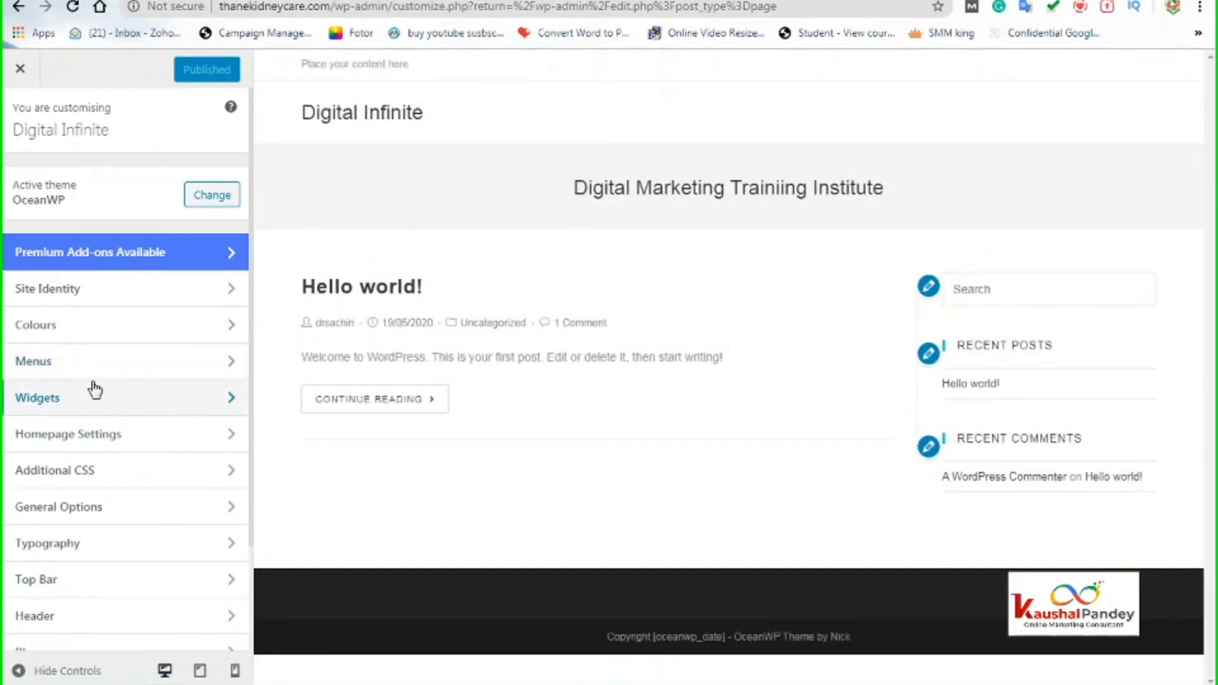
left_click(143, 434)
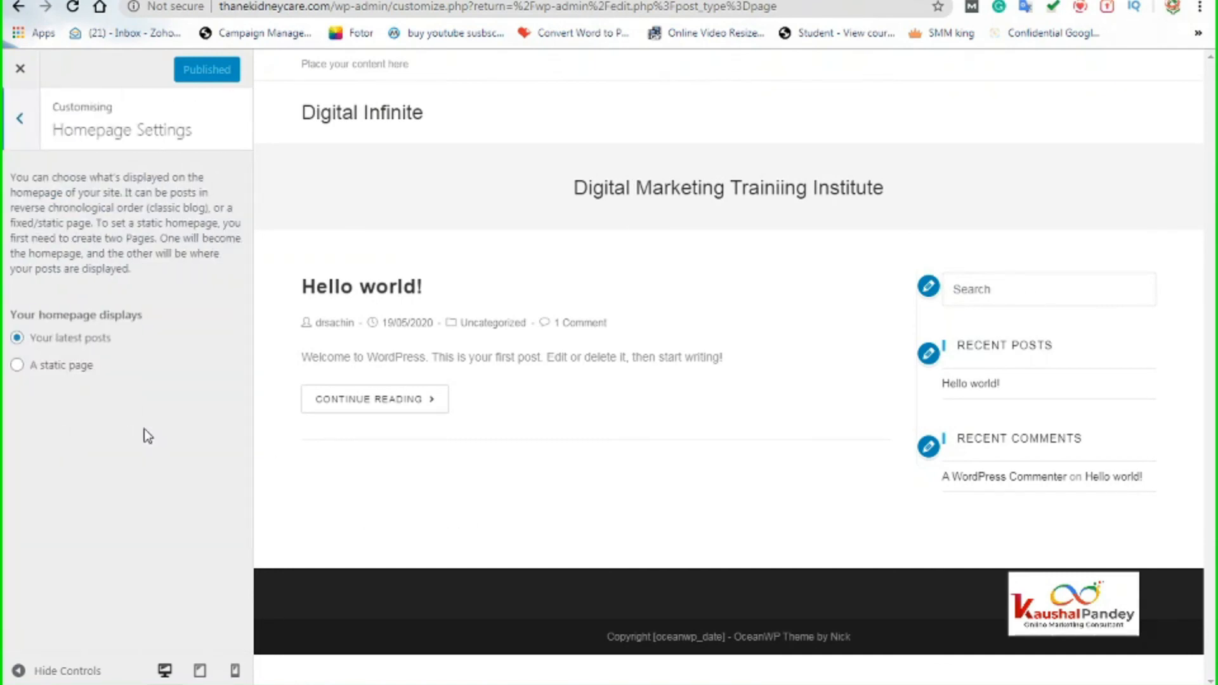
left_click(17, 366)
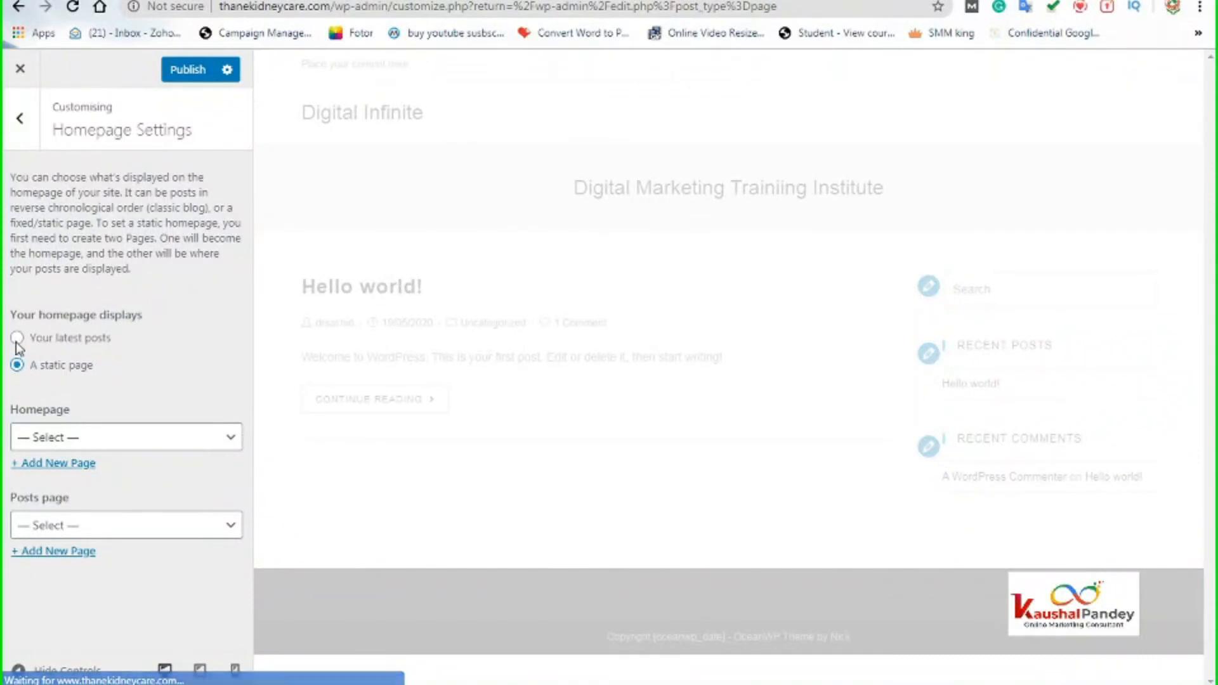
left_click(17, 340)
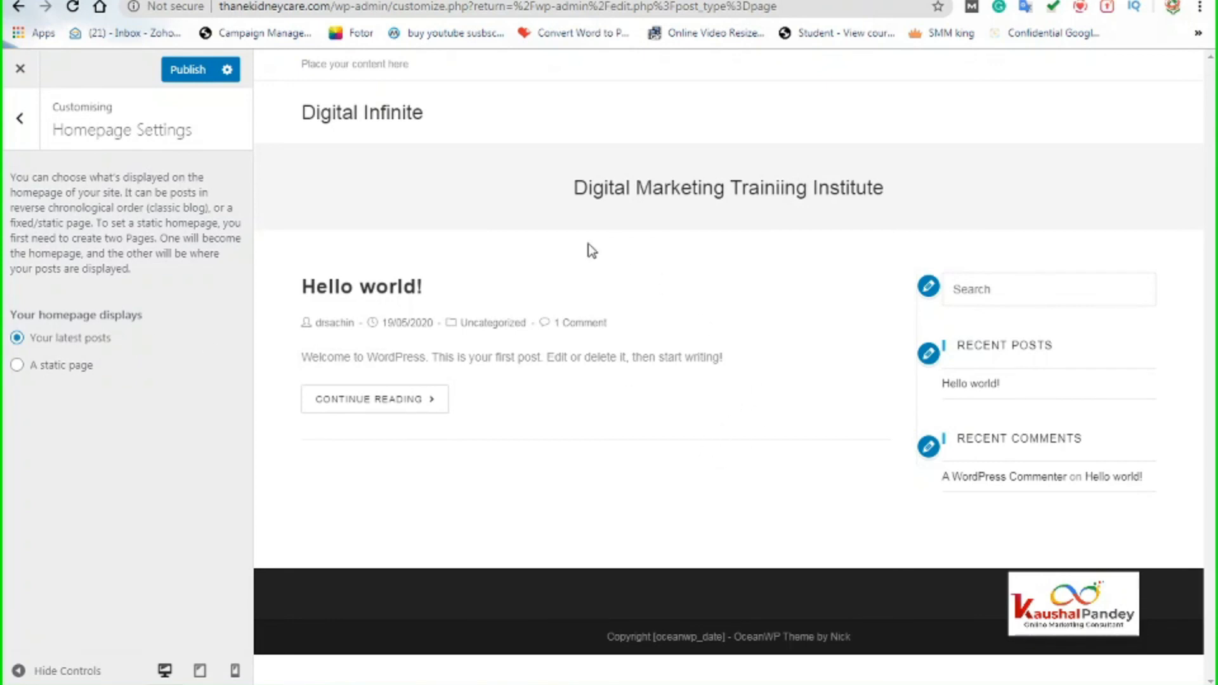
left_click(17, 366)
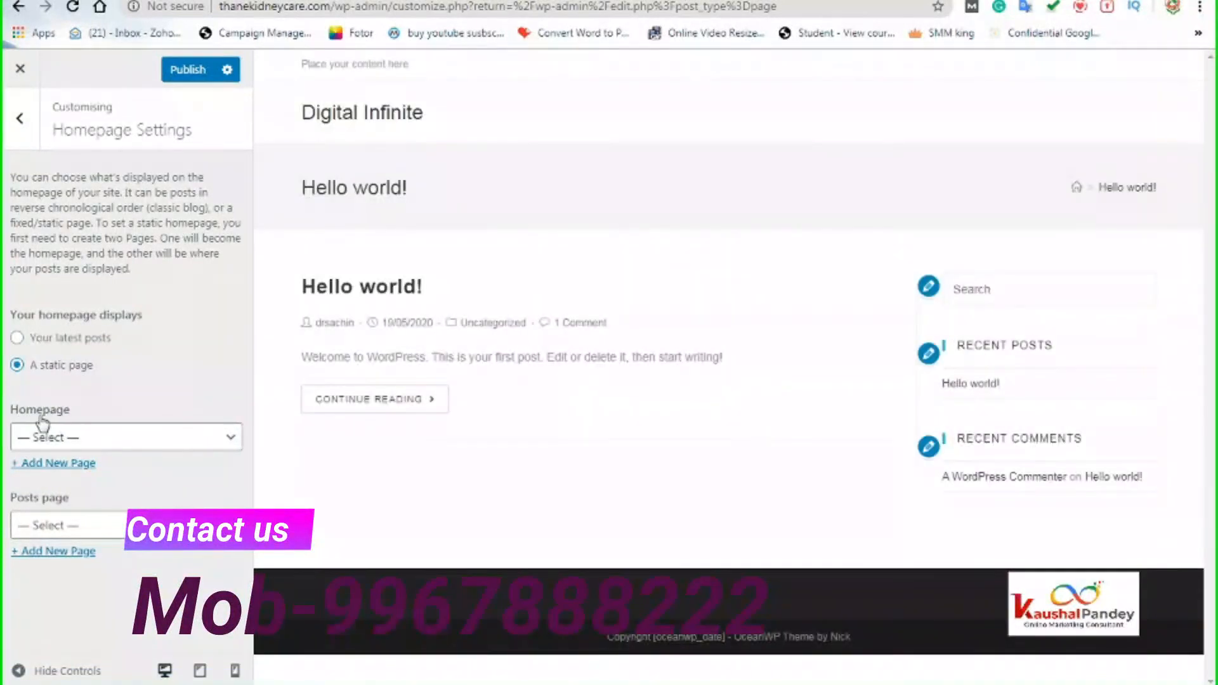
- Check which pages are offered for the Homepage and Posts page, and leave the customiser without saving
left_click(159, 448)
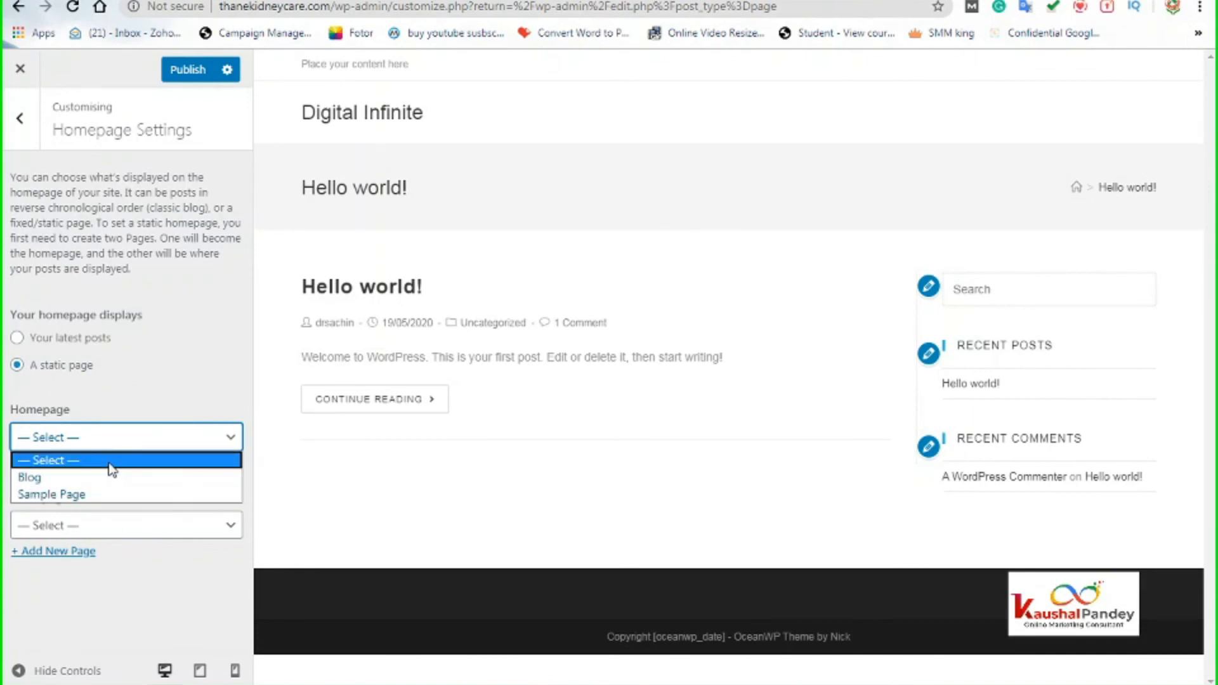
left_click(105, 526)
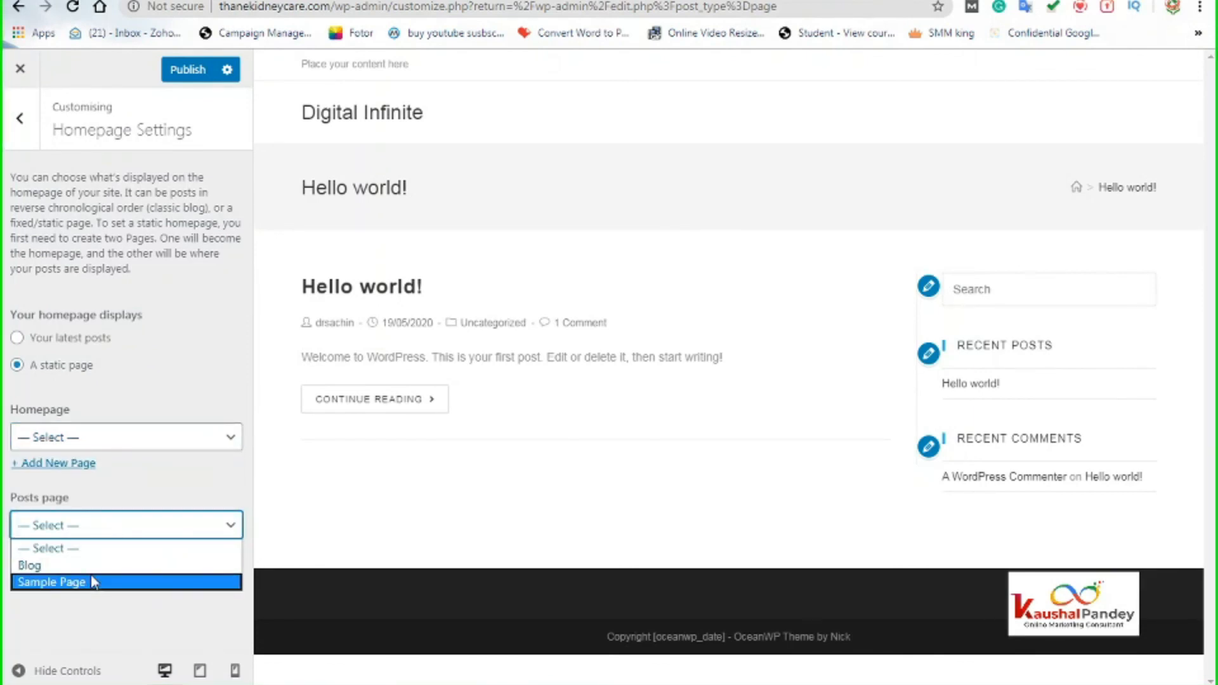
left_click(175, 362)
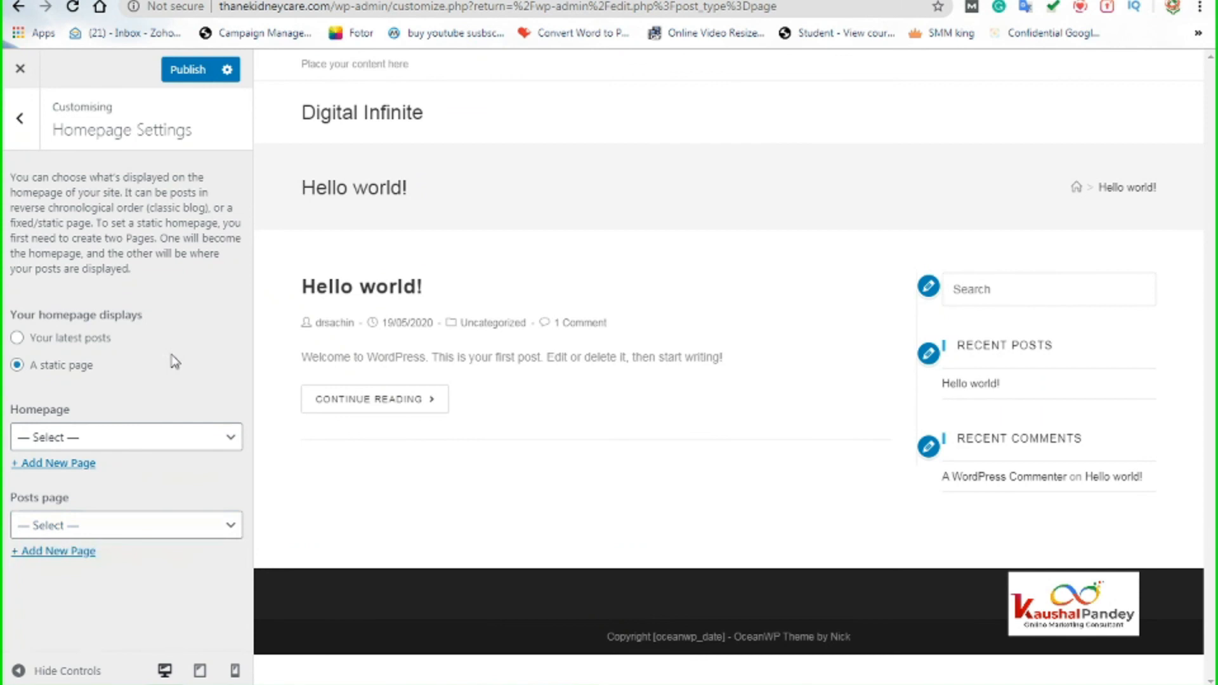
left_click(20, 68)
left_click(690, 119)
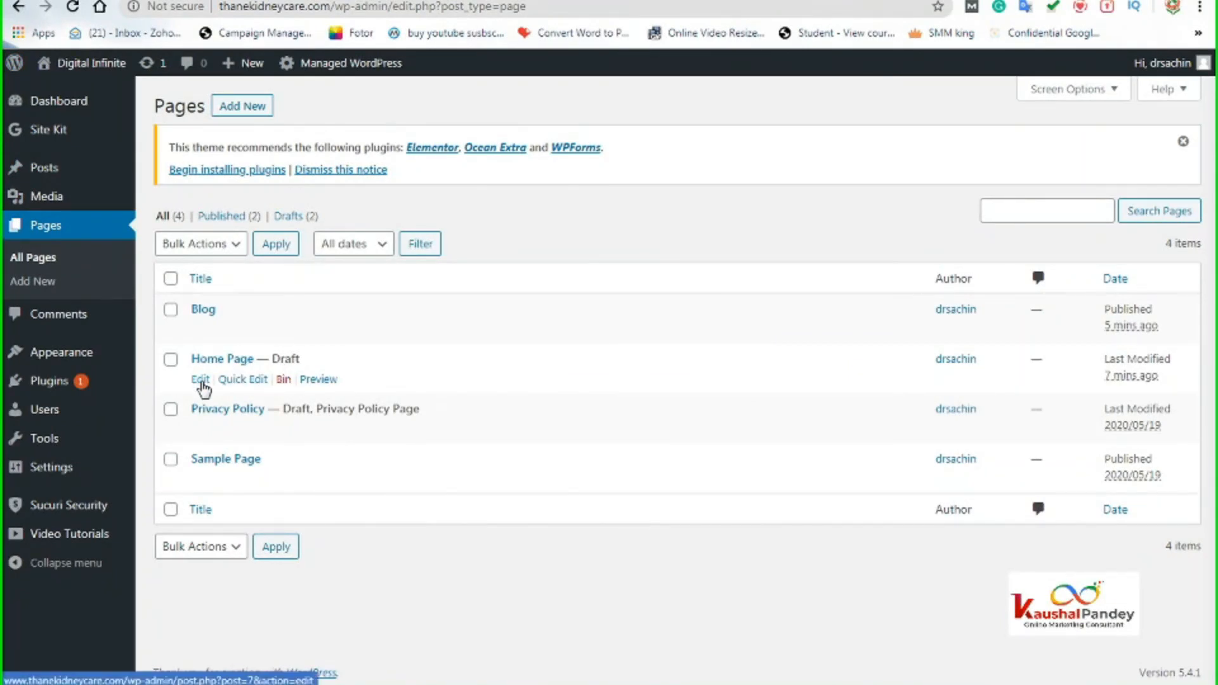
- Open the Home Page draft for editing, publish it, and return to the pages list
left_click(200, 381)
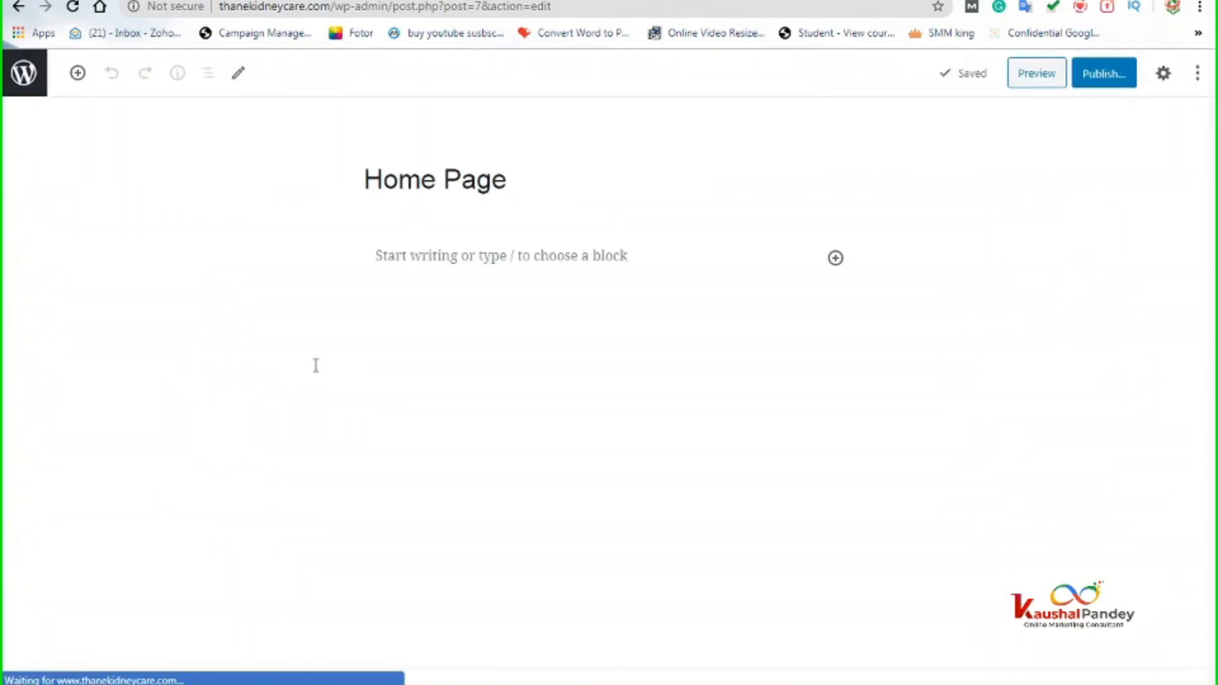
left_click(1095, 81)
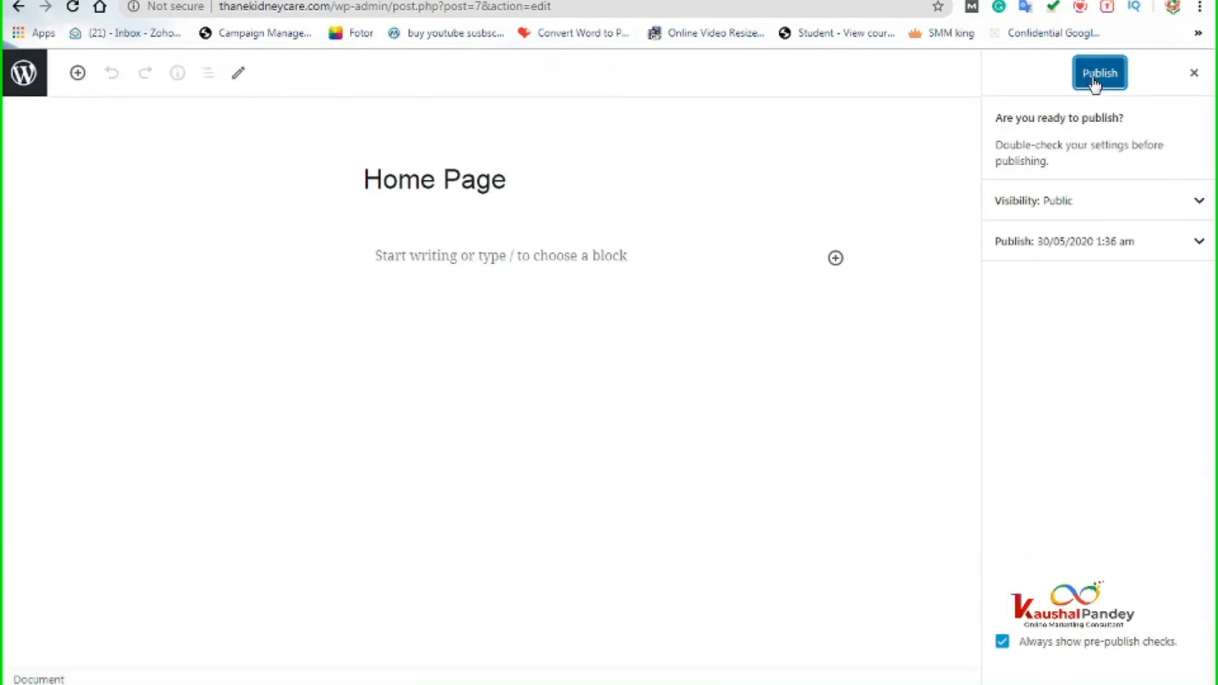
left_click(1092, 81)
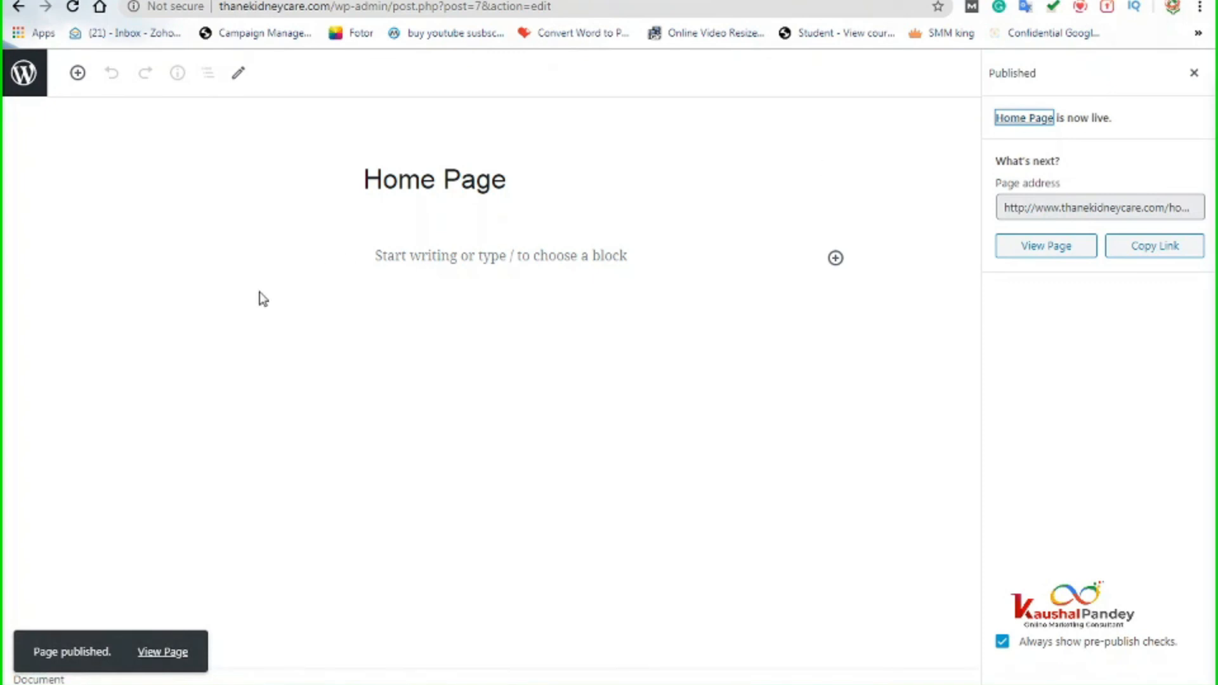
left_click(44, 91)
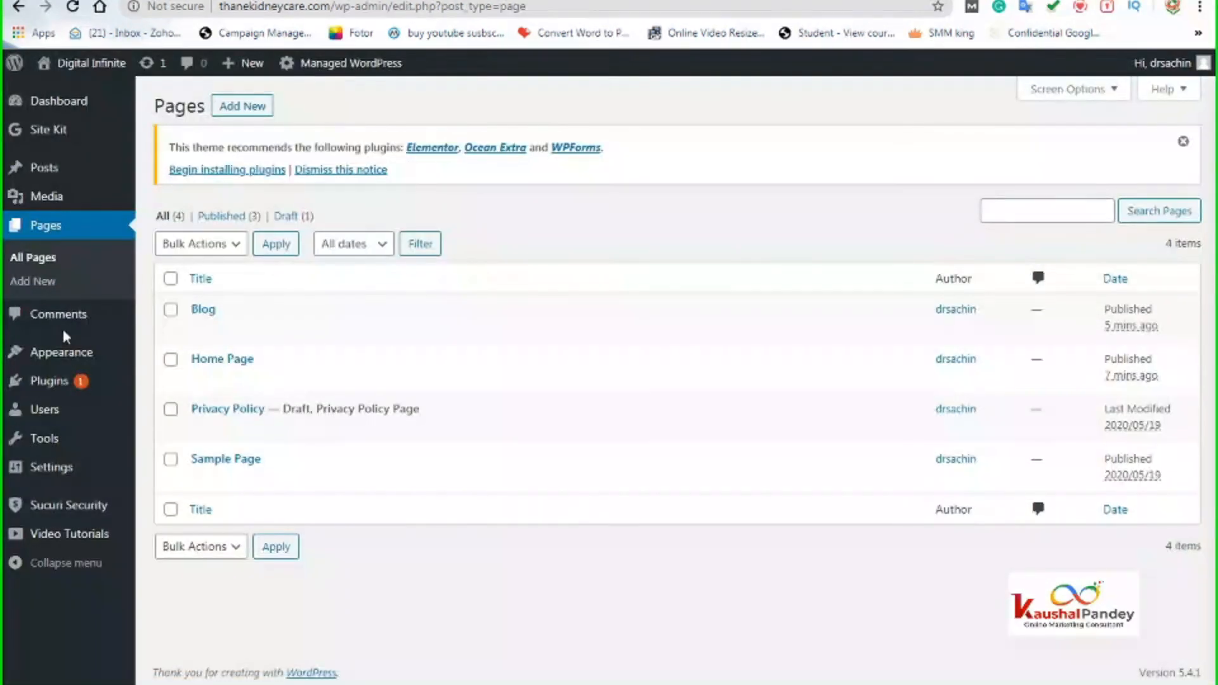
- Open the customiser for the active OceanWP theme and set the homepage to display a static page in Homepage Settings
mouse_move(64, 365)
left_click(191, 356)
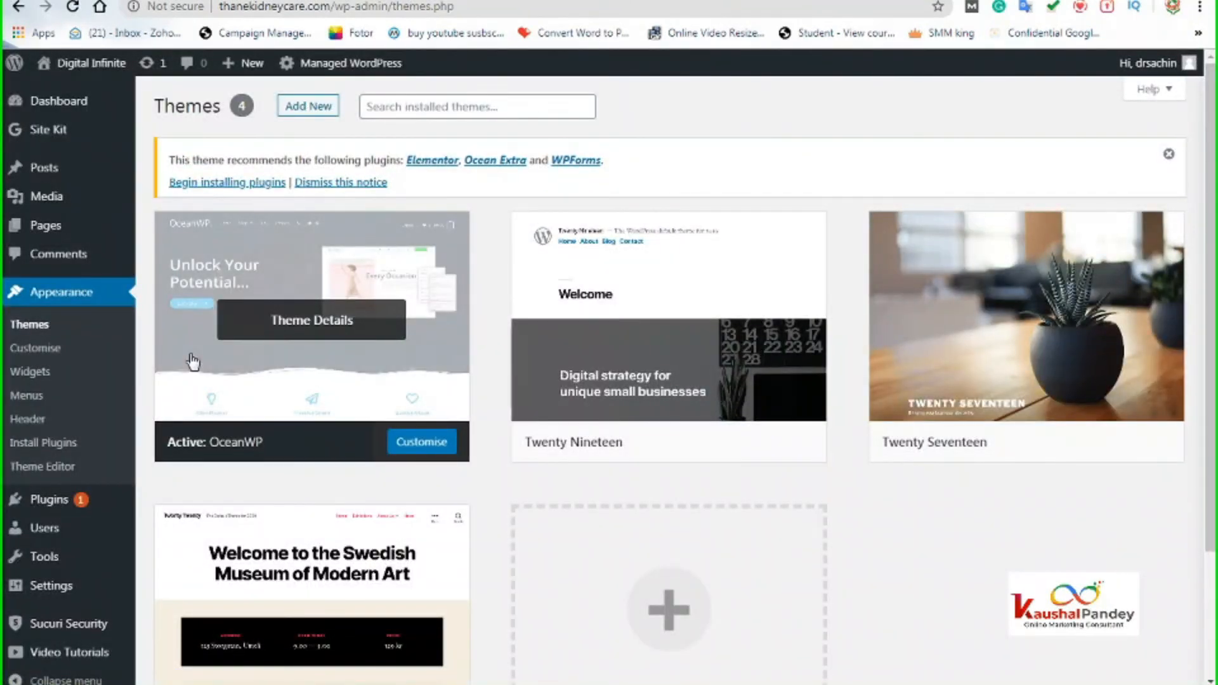
left_click(423, 446)
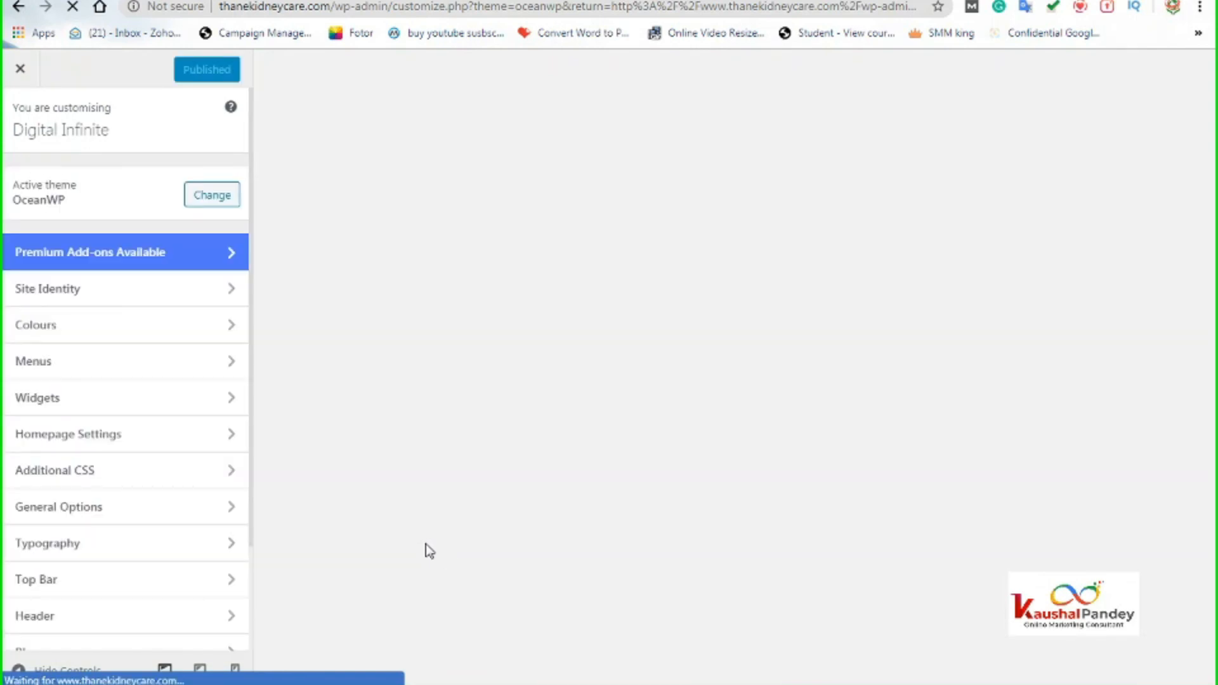
left_click(86, 440)
left_click(19, 367)
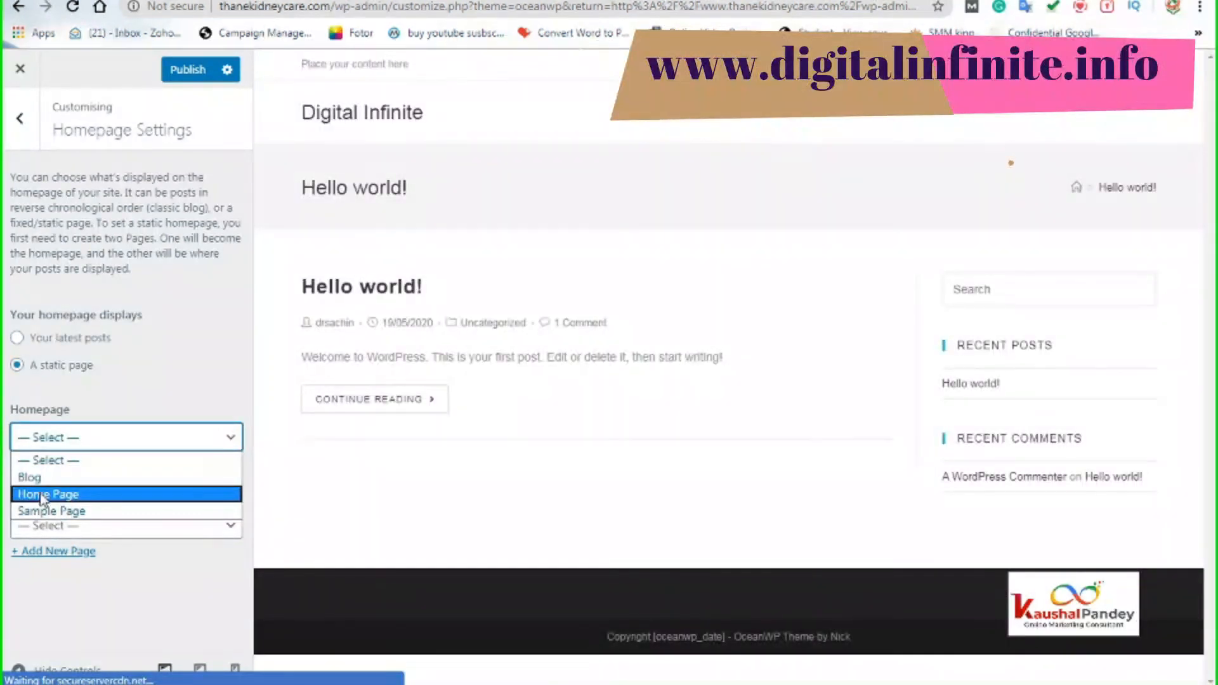
- Assign Home Page as the homepage and Blog as the posts page, and publish the customiser changes
left_click(64, 496)
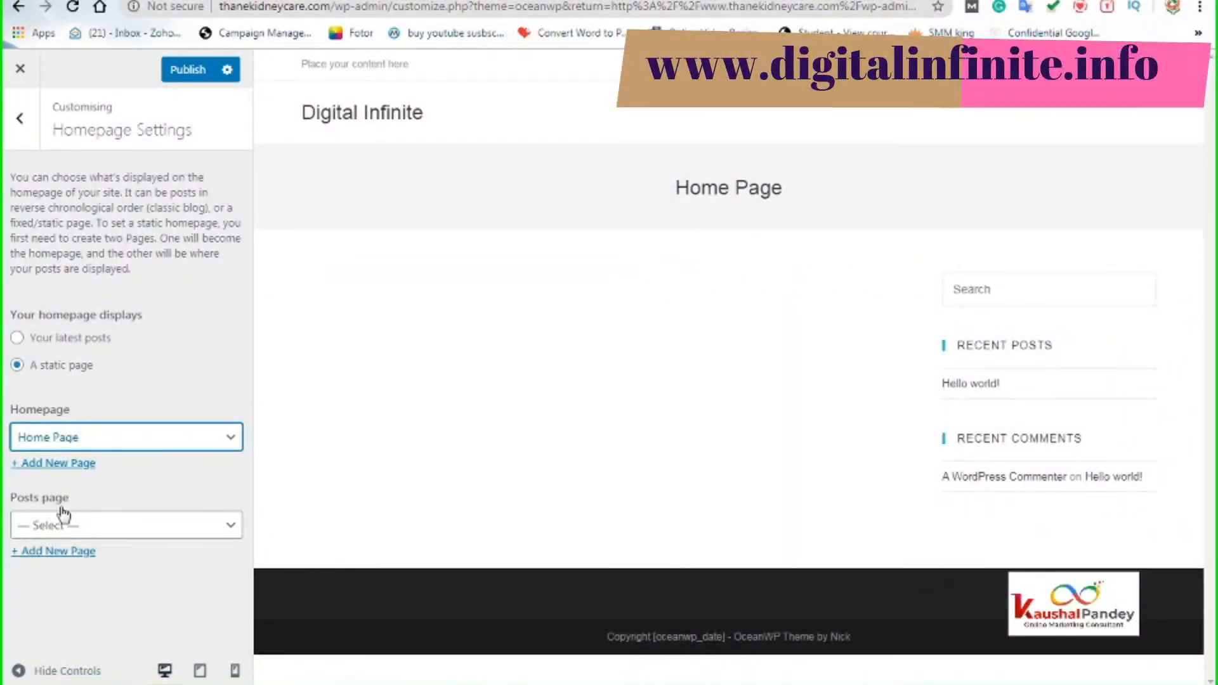
left_click(90, 527)
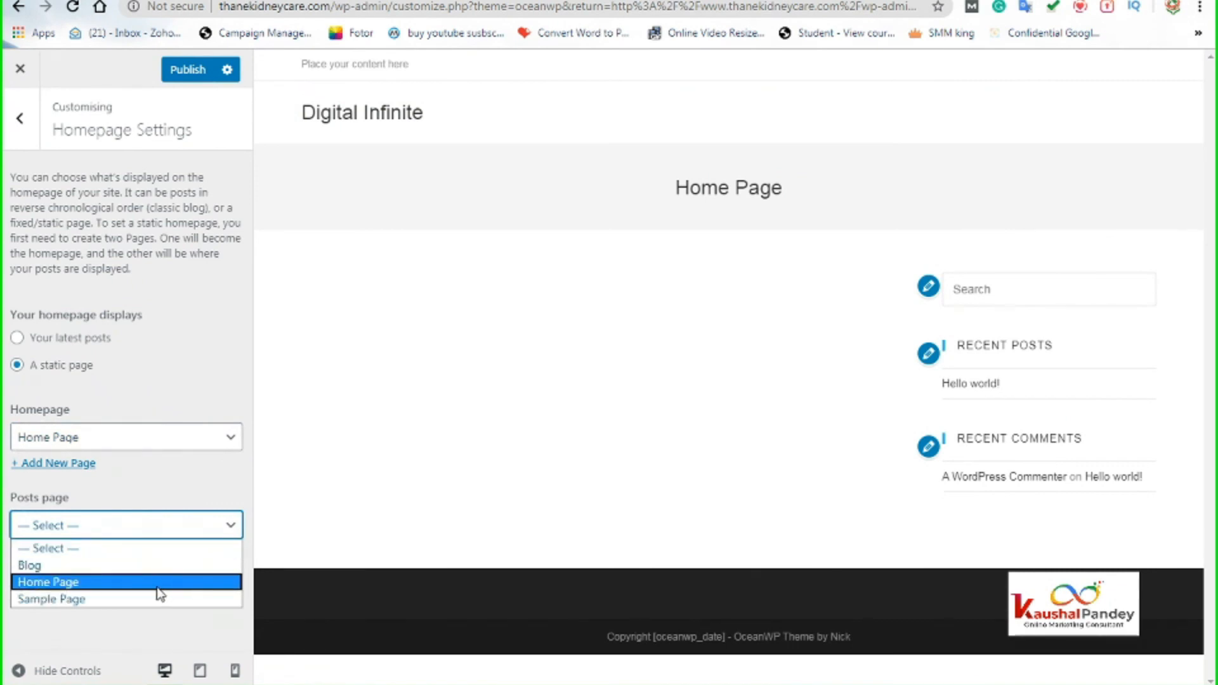
left_click(36, 566)
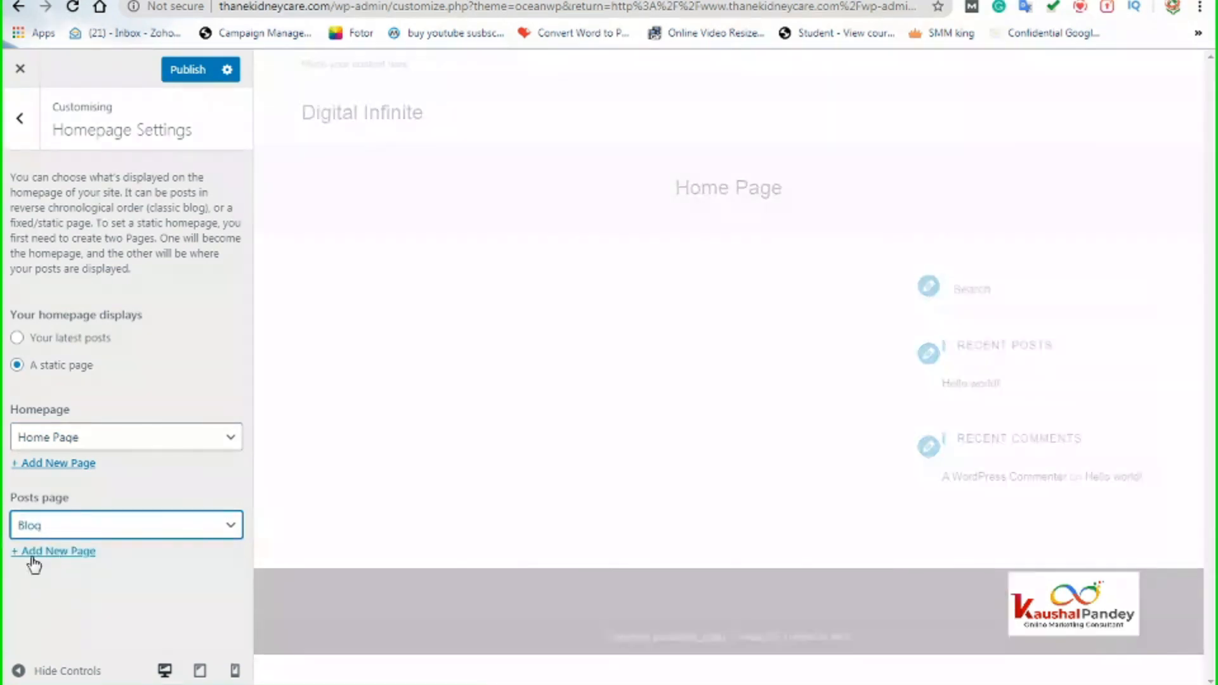
left_click(180, 69)
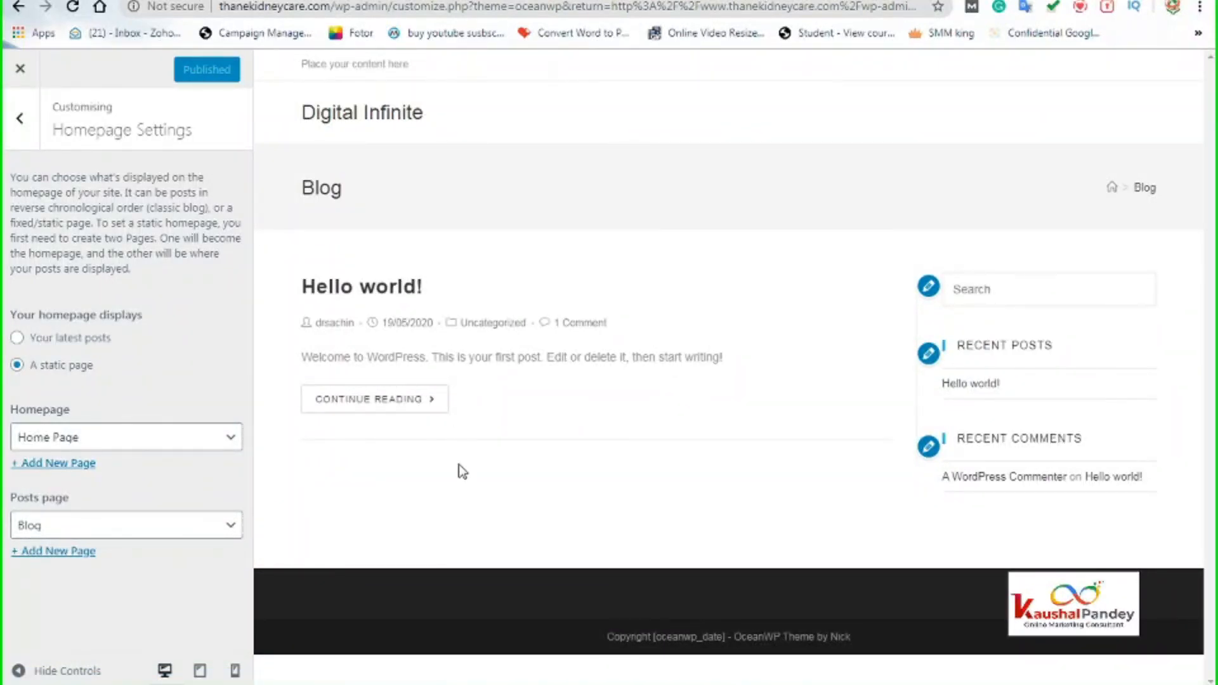
- Switch to the browser tab showing the live site and reload thanekidneycare.com to check its front page
left_click(268, 0)
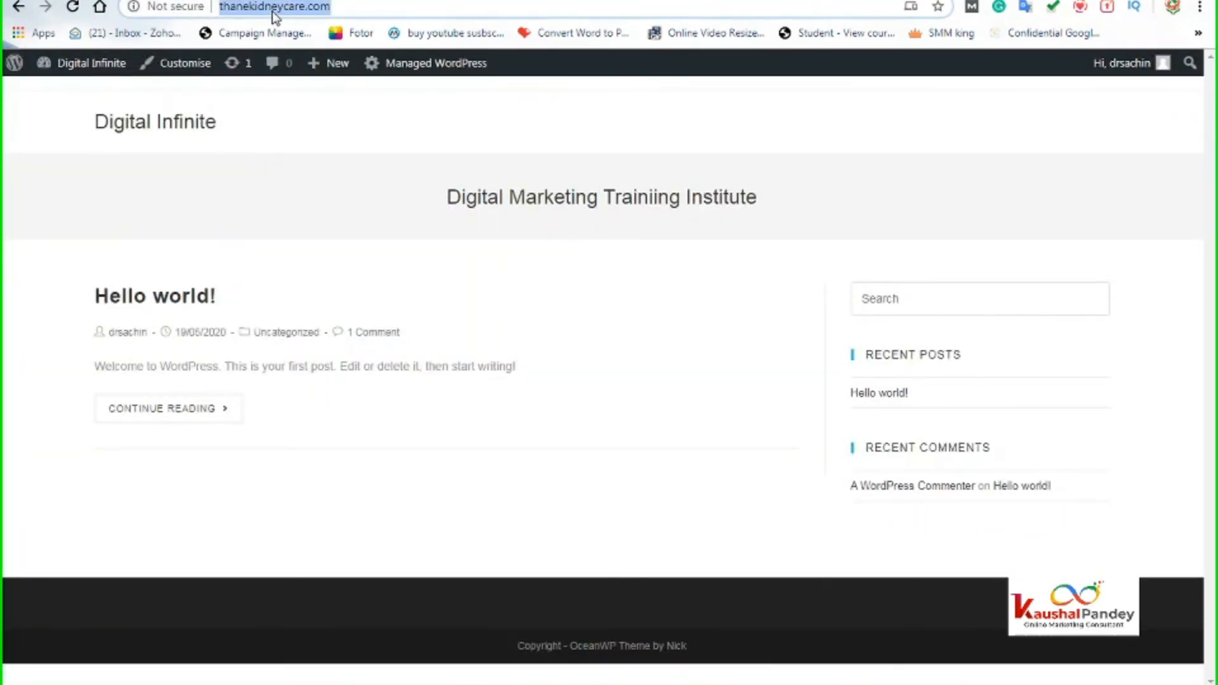
key("Return")
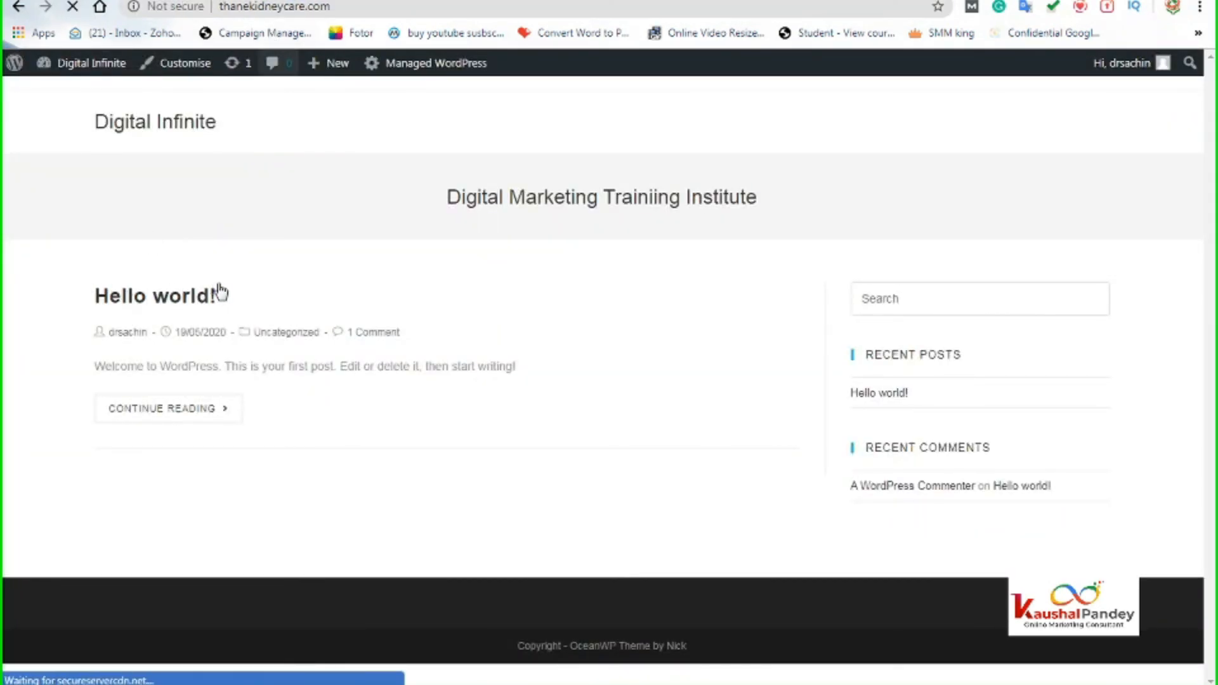